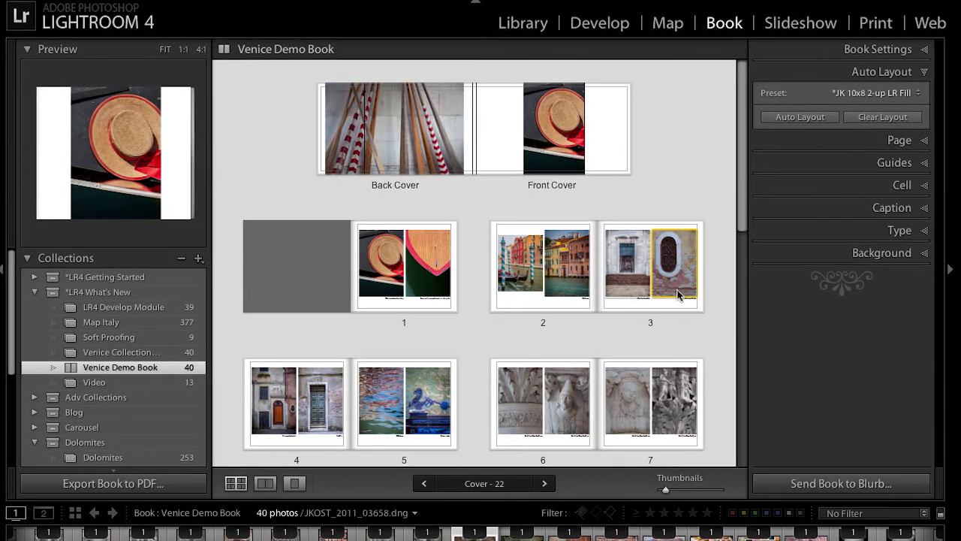
Move page 3 of the book ahead of page 2, directly after page 1
left_click(652, 322)
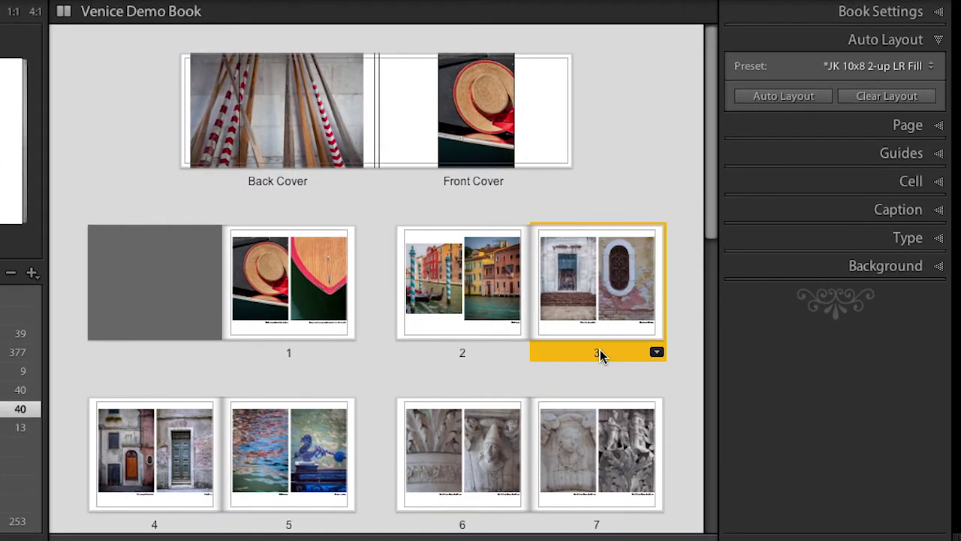
mouse_move(604, 353)
left_mouse_down()
mouse_move(423, 356)
mouse_move(386, 349)
mouse_move(380, 328)
left_mouse_up()
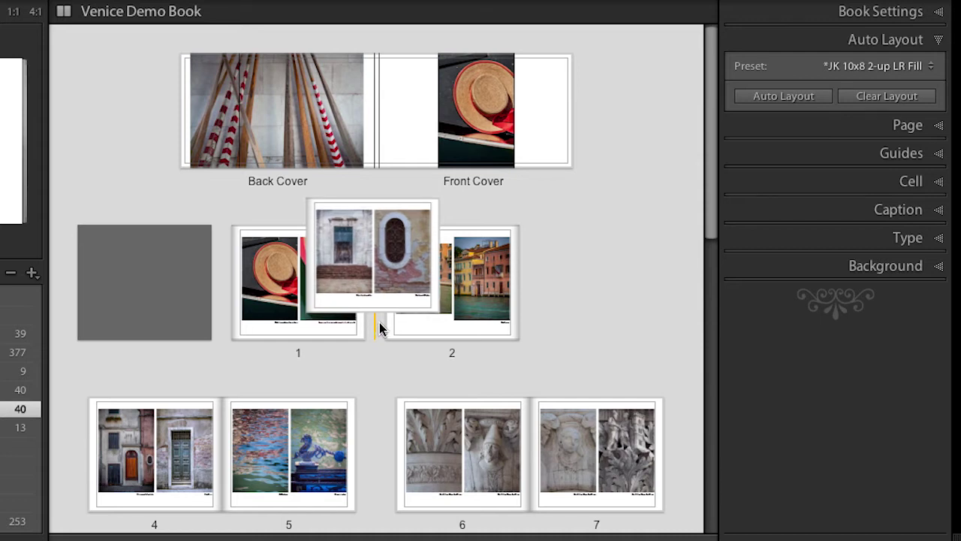
mouse_move(379, 322)
left_mouse_down()
mouse_move(380, 275)
mouse_move(381, 326)
left_mouse_up()
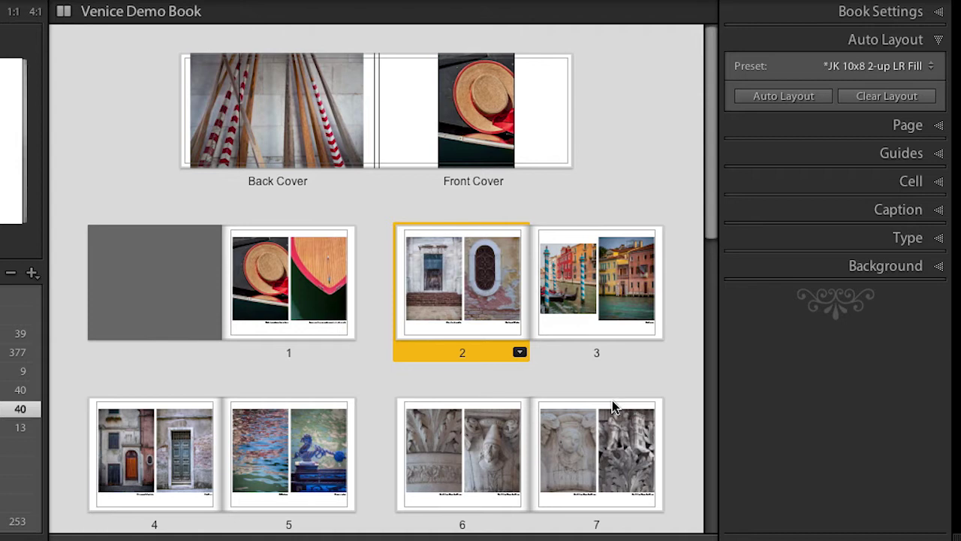
Move pages 4 and 5 together to directly after page 1 and deselect them
left_click(311, 526)
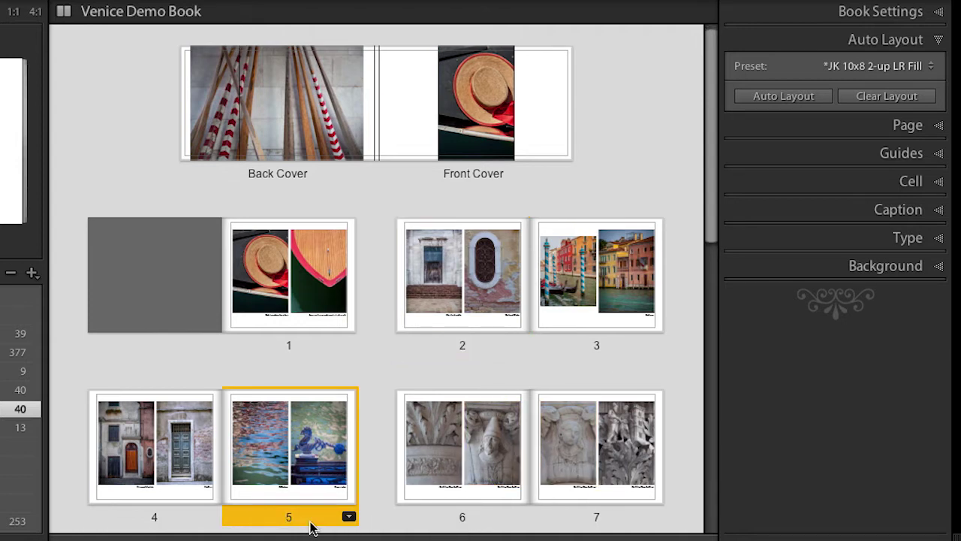
left_click(186, 518, "shift")
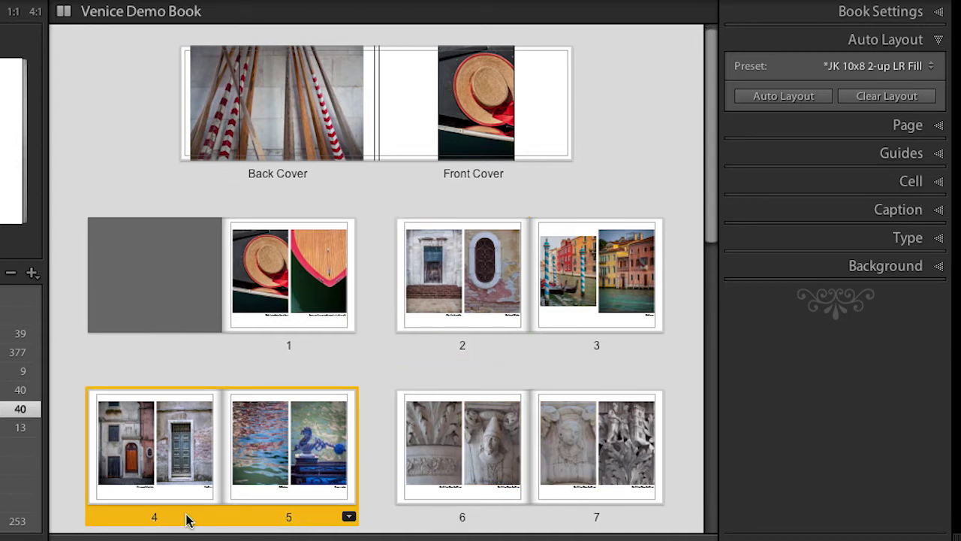
left_click_drag(195, 520, 360, 328)
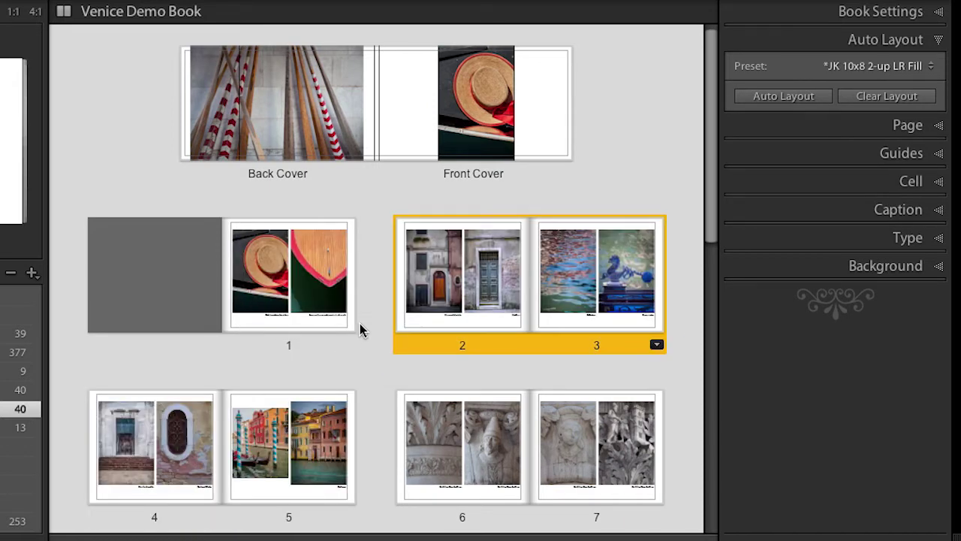
left_click(375, 300)
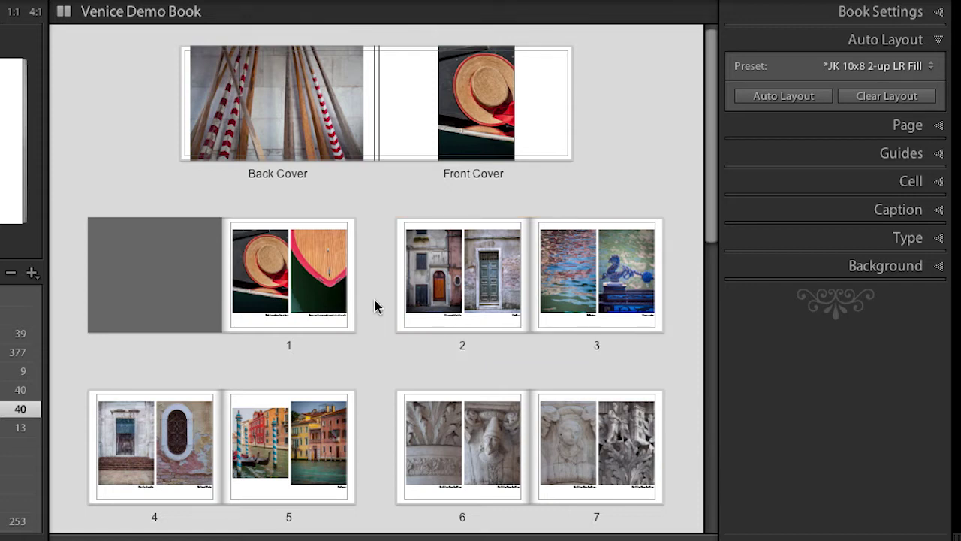
Swap the two photos on page 2, then exchange its green door photo with the oval window photo on page 4
left_click(484, 297)
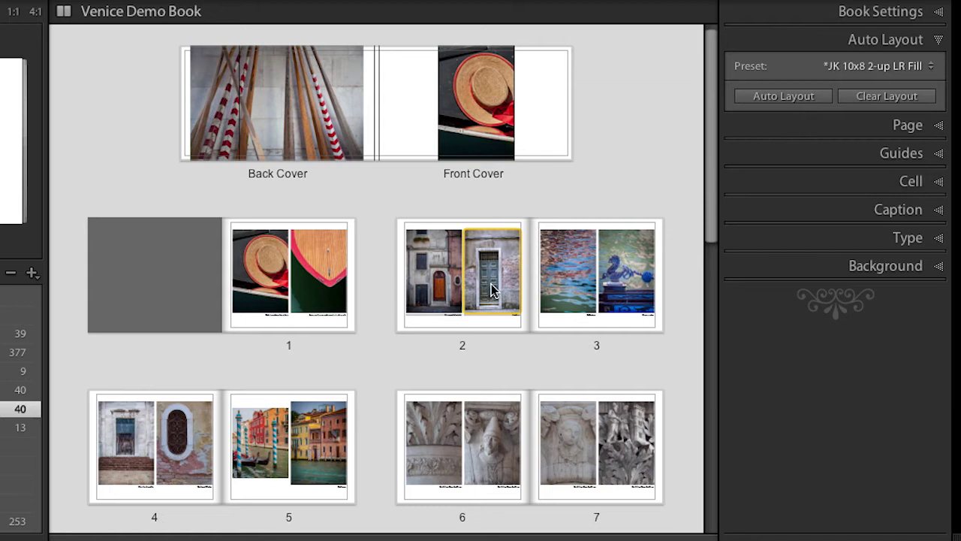
left_click(490, 293)
left_click_drag(443, 289, 434, 288)
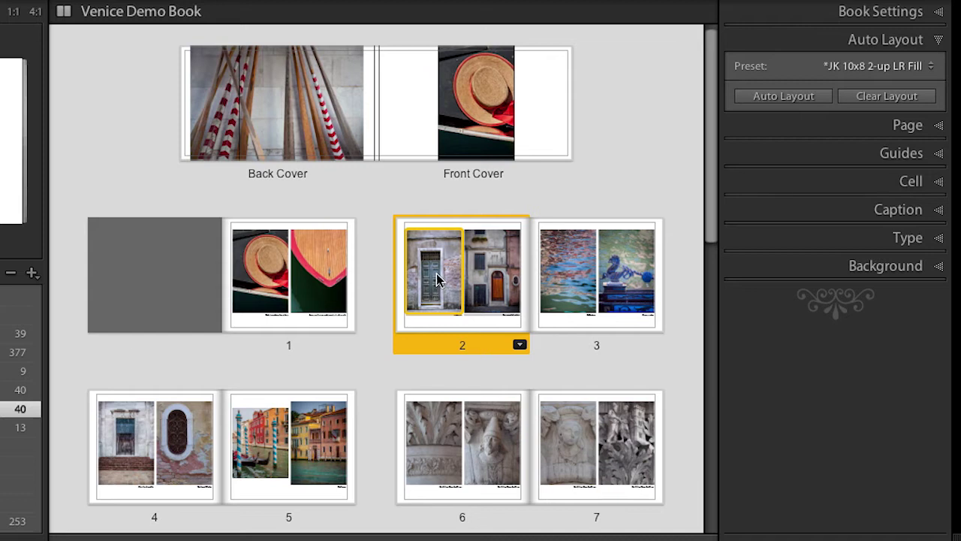
left_click_drag(435, 273, 189, 447)
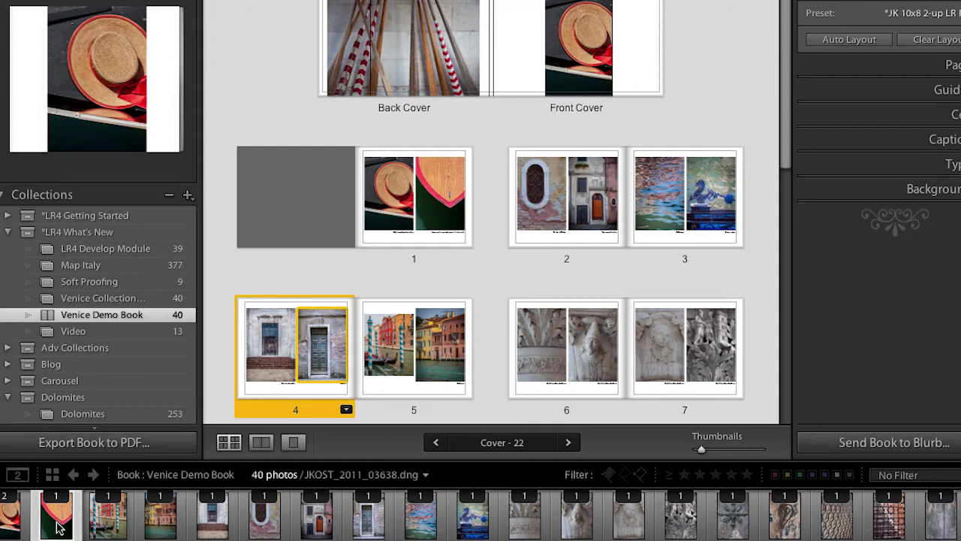
Replace the front cover's hat photo with the red-edged boat photo and set the book's cover type to Hardcover Image Wrap
left_click_drag(59, 523, 586, 42)
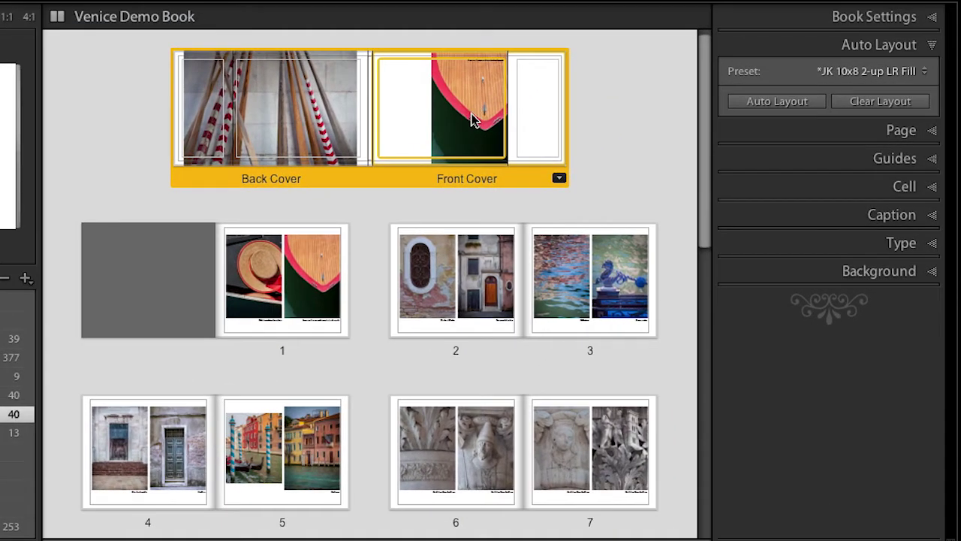
left_click(835, 21)
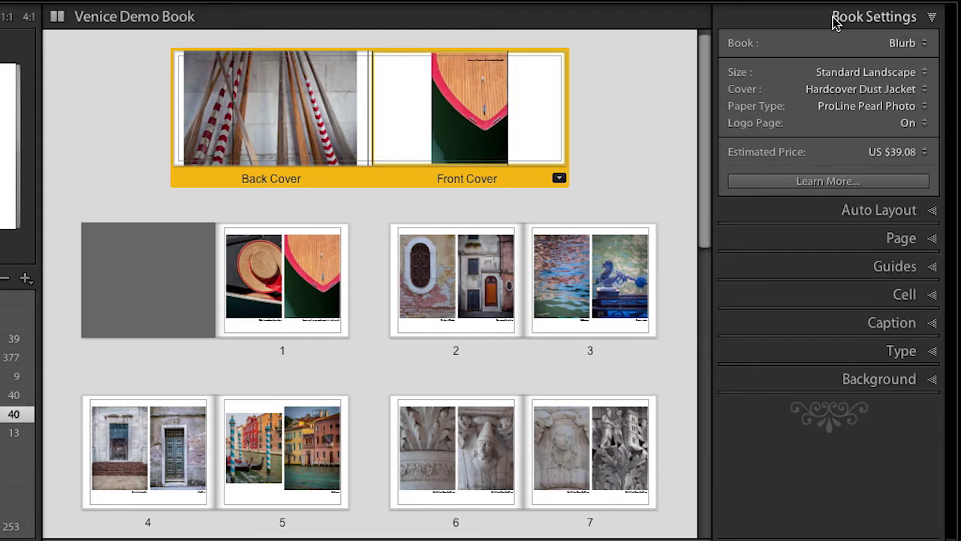
left_click(839, 91)
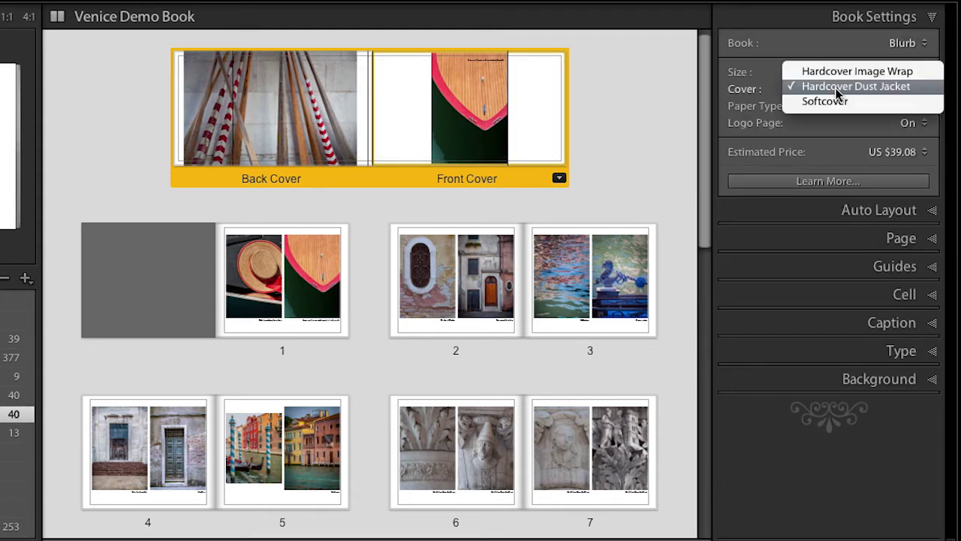
left_click(834, 71)
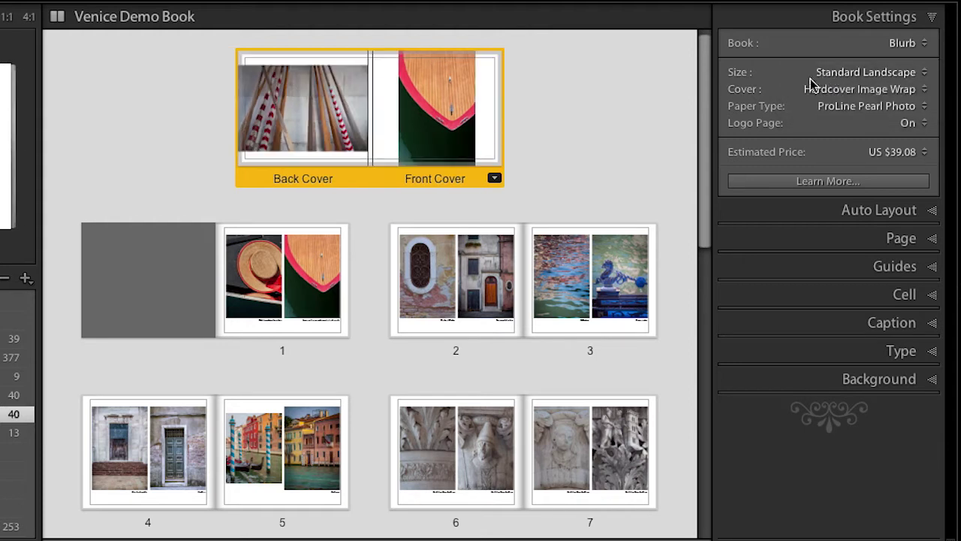
Change the cover layout to the template with a small captioned back photo and a full-page front photo with text over its lower part
left_click(495, 180)
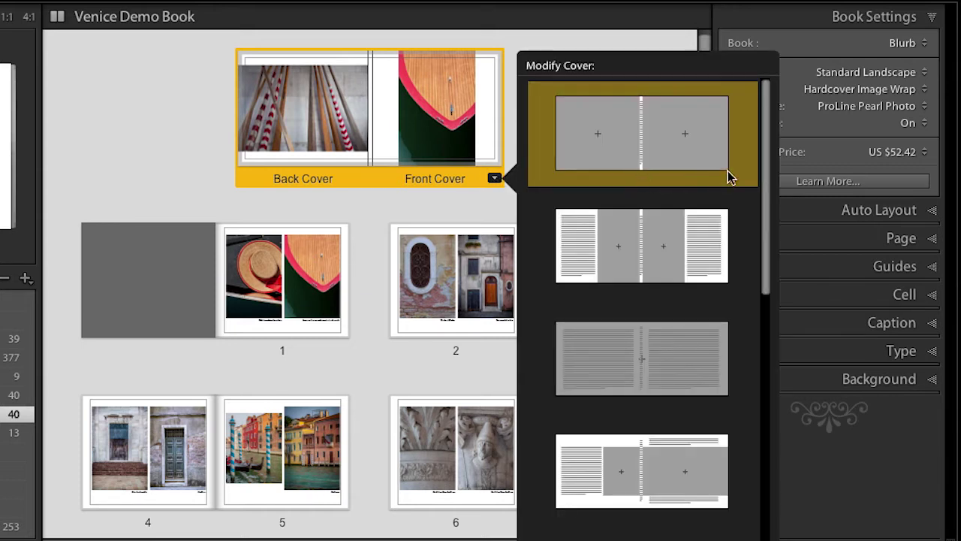
left_click_drag(765, 150, 762, 513)
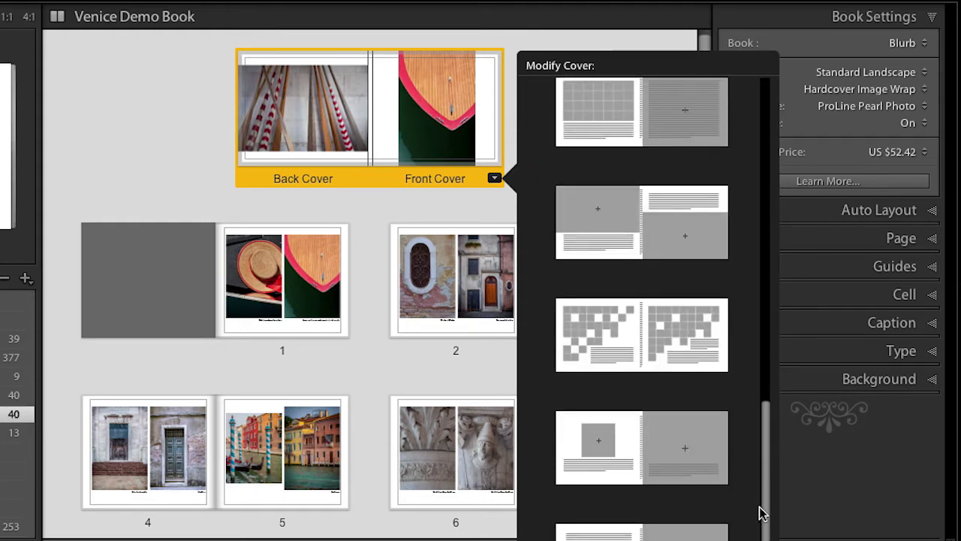
left_click(698, 445)
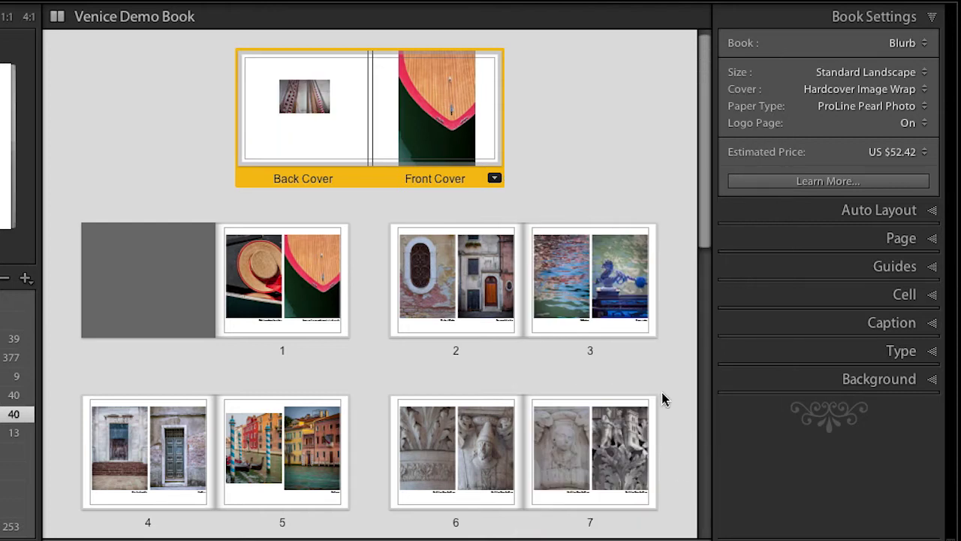
Select the front cover's photo cell and display the cover in Spread View
left_click(441, 124)
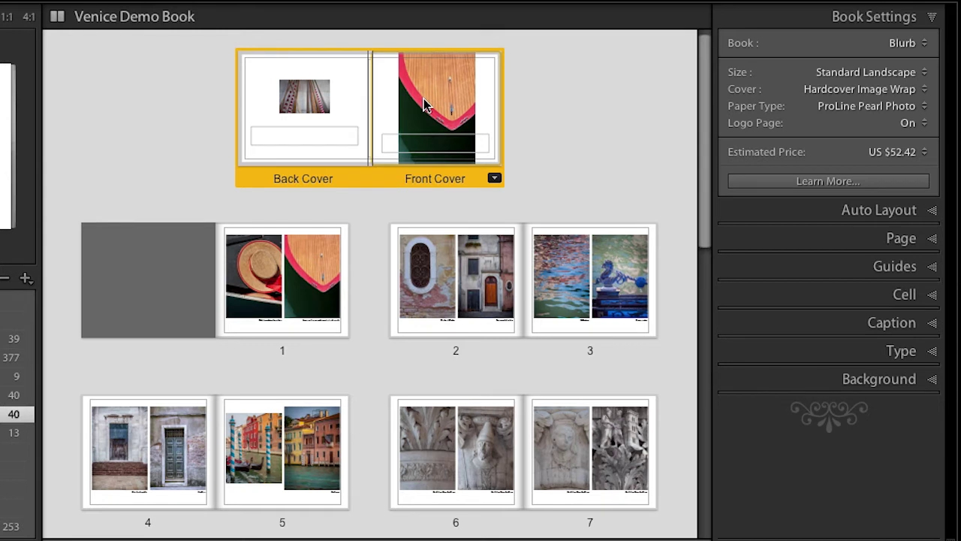
left_click(499, 102)
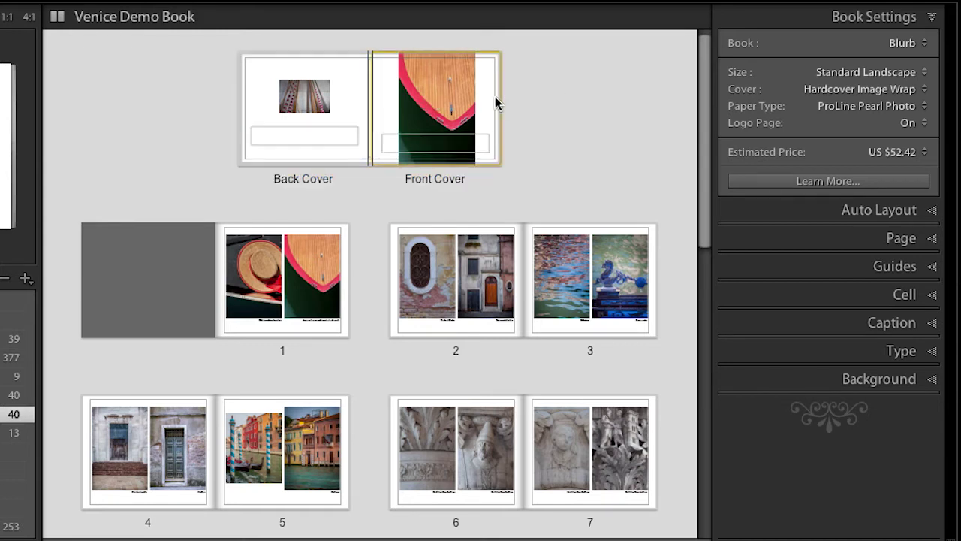
left_click(493, 102)
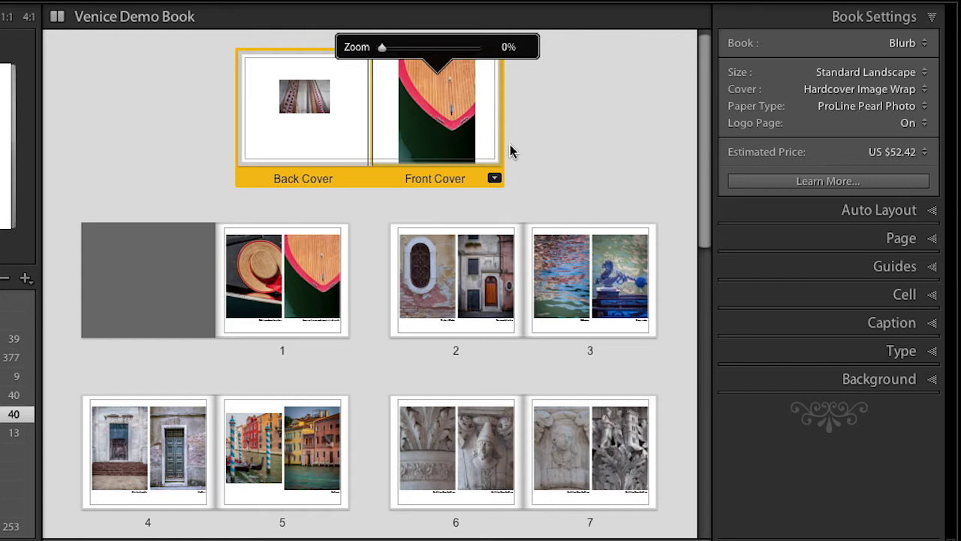
key("ctrl+r")
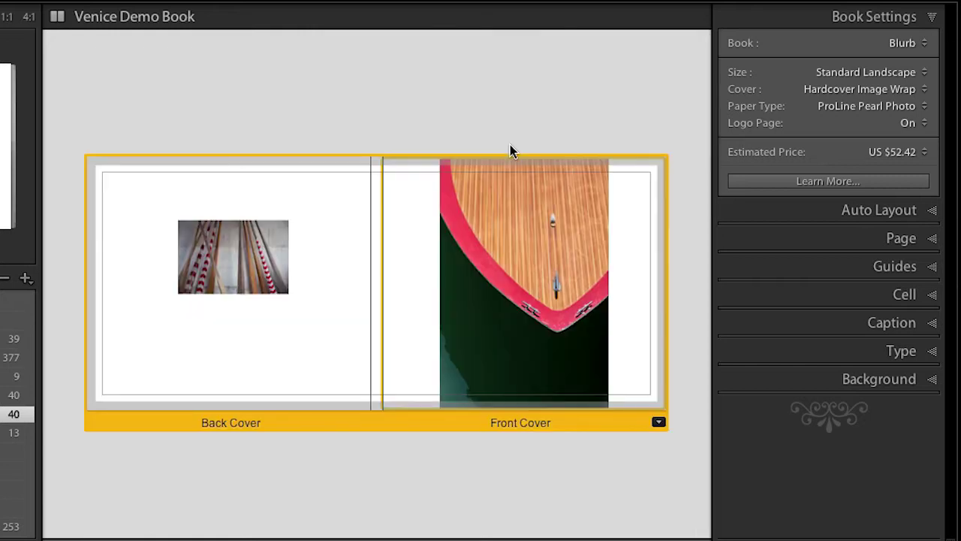
Toggle the Page Bleed, Text Safe Area and Photo Cells guides off and back on to compare their effect on the cover
left_click(796, 265)
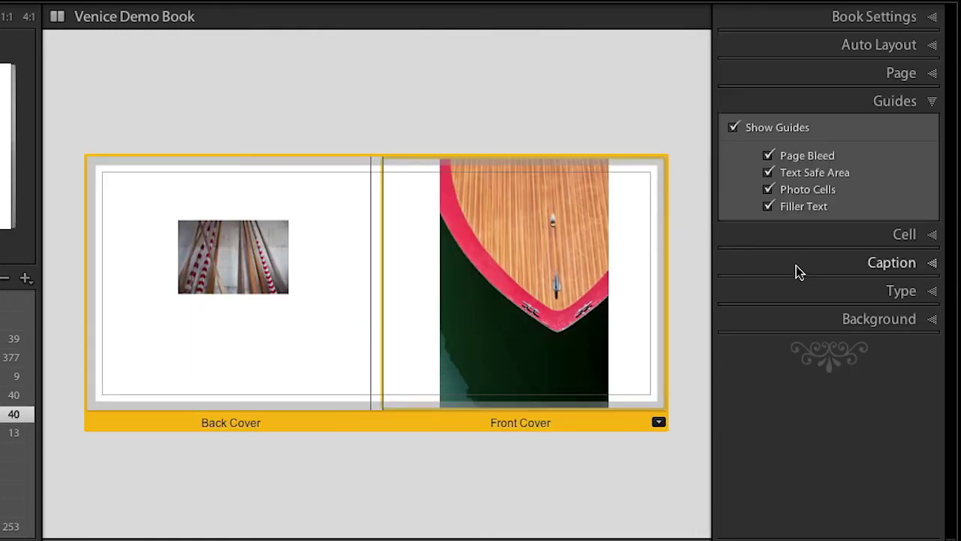
left_click(768, 157)
left_click(768, 157)
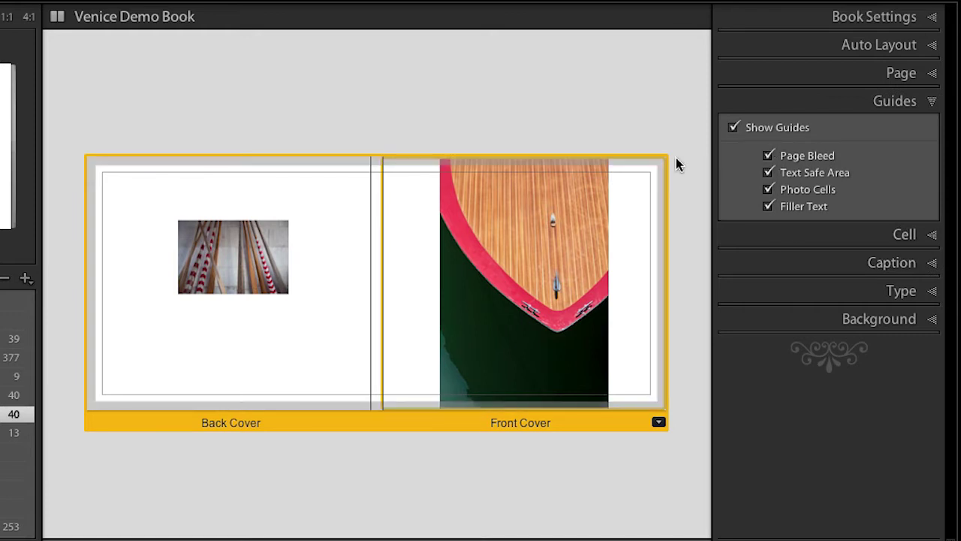
left_click(768, 156)
left_click(768, 157)
left_click(768, 173)
left_click(769, 173)
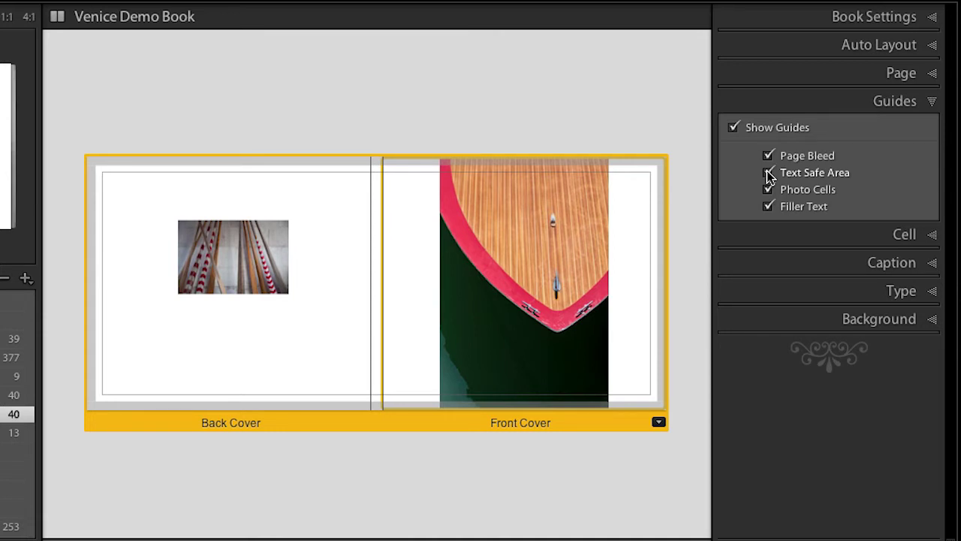
left_click(769, 190)
left_click(768, 190)
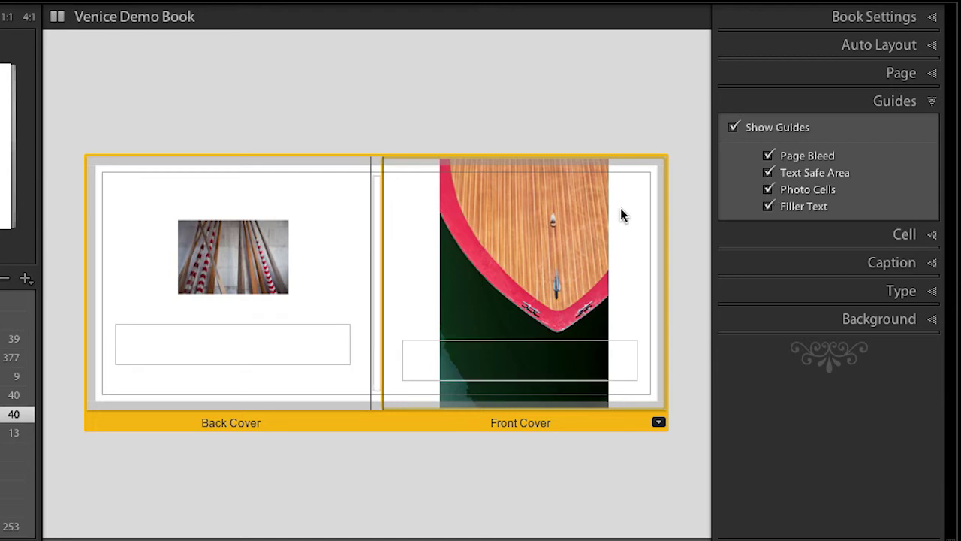
Remove the front cover photo and toggle the Photo Cells guide off and back on to compare the empty cell
left_click(575, 213)
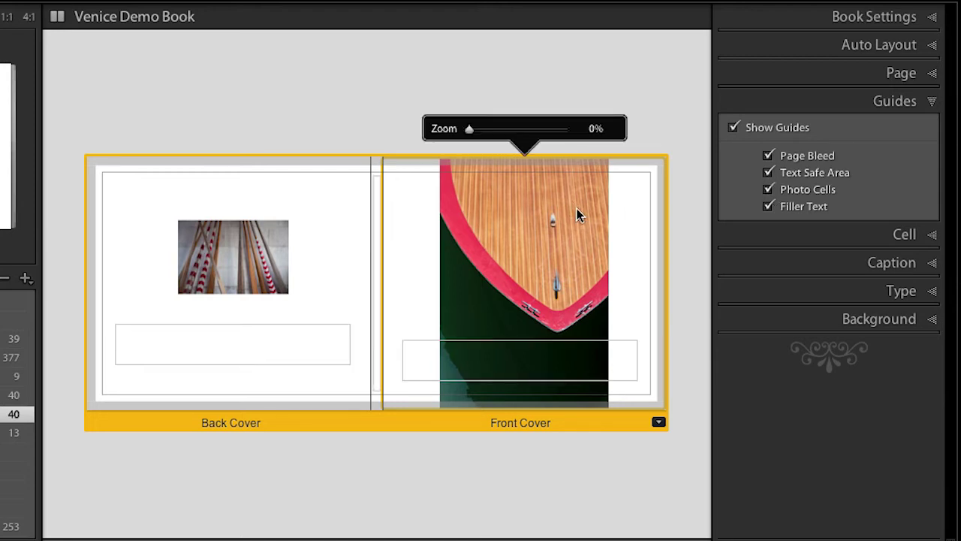
key("Delete")
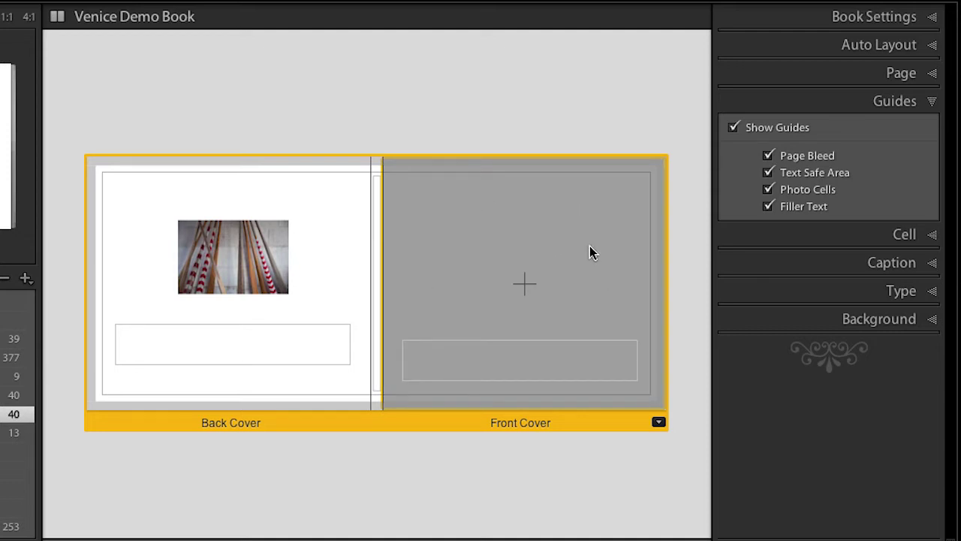
left_click(768, 190)
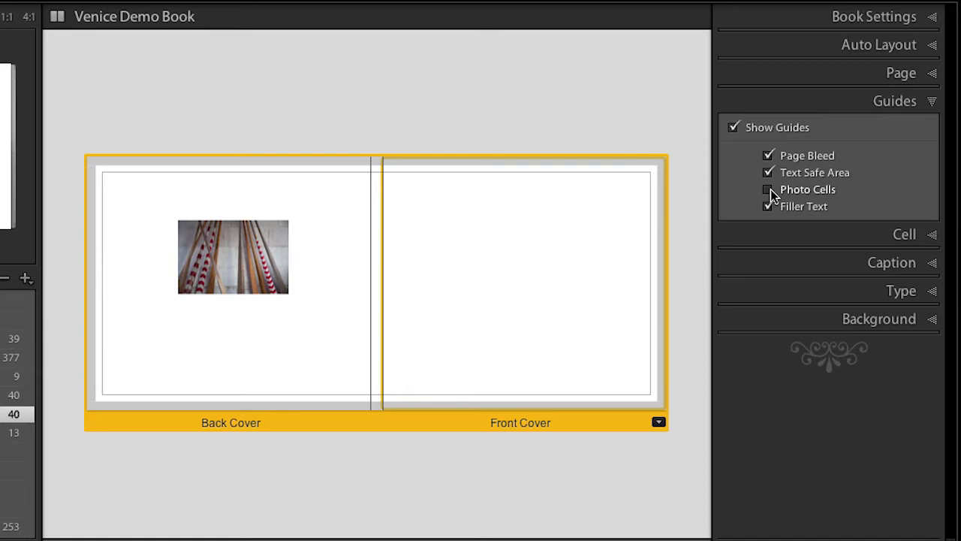
left_click(768, 190)
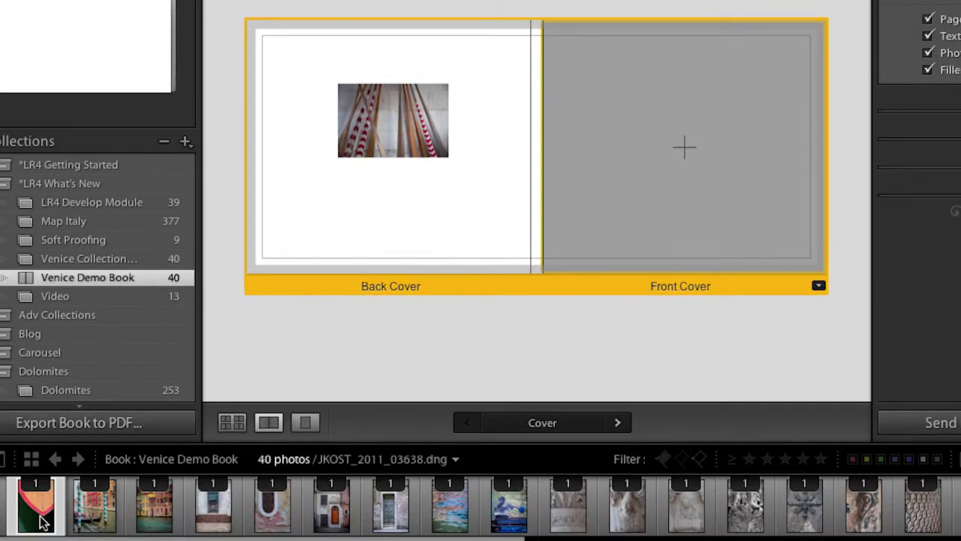
Place the red-edged boat photo back in the empty front cover cell
left_click_drag(38, 507, 646, 176)
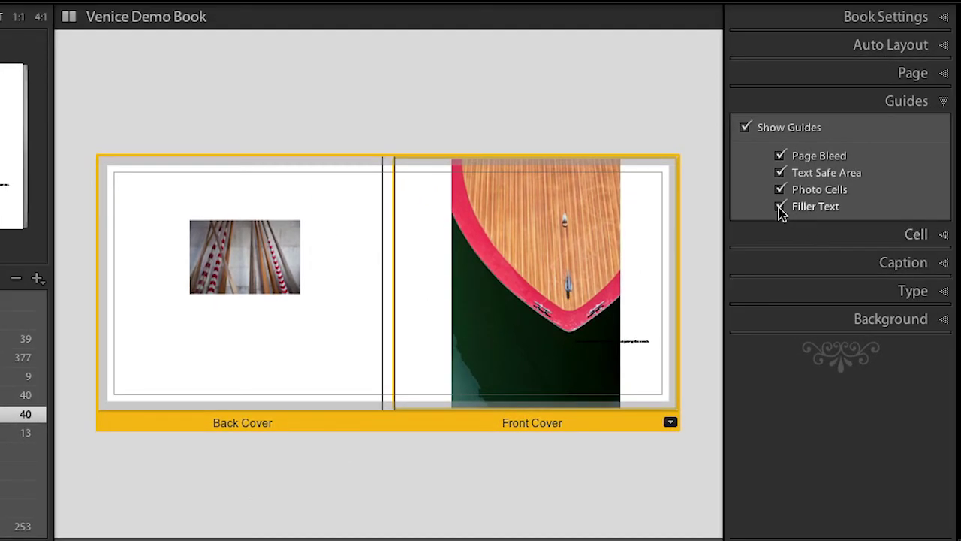
Hide all guides on the cover and show them again
left_click(926, 72)
left_click(779, 206)
left_click(746, 128)
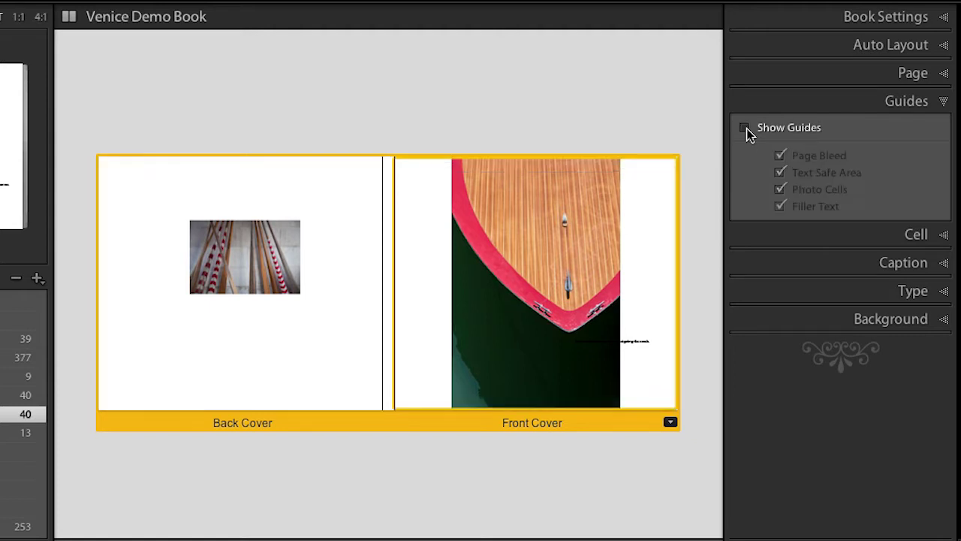
left_click(744, 129)
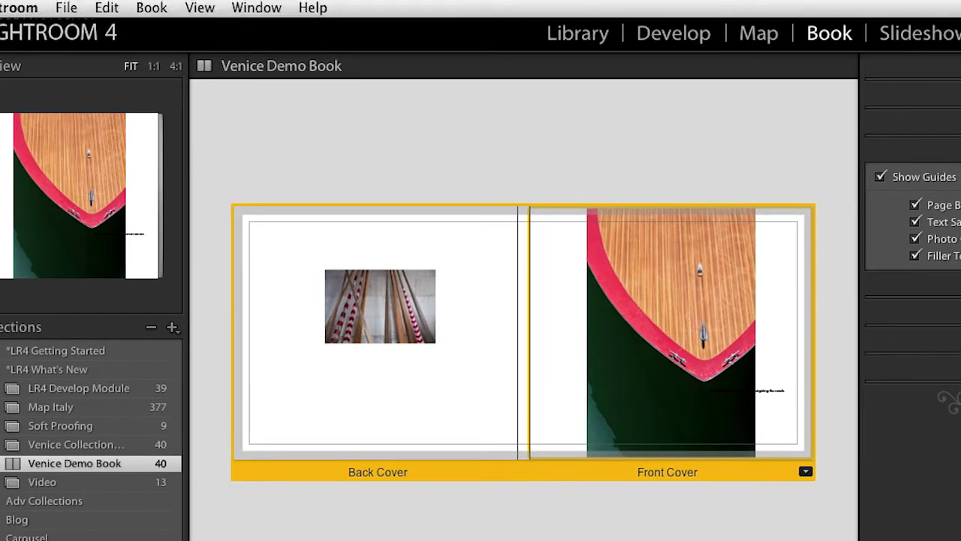
Examine the commands and shortcuts for showing guides, including Page Bleed, Text Safe Area, Photo Cells and Filler Text
left_click(200, 7)
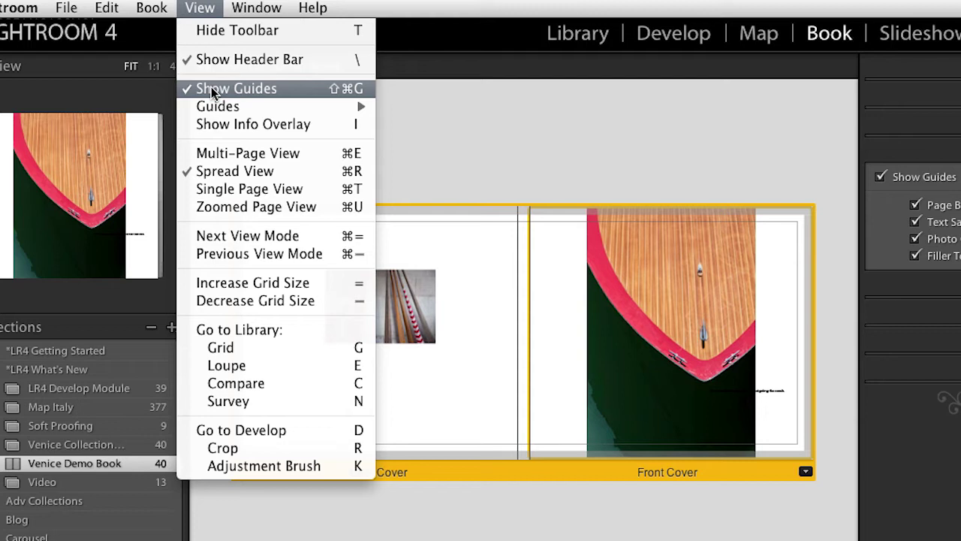
mouse_move(215, 109)
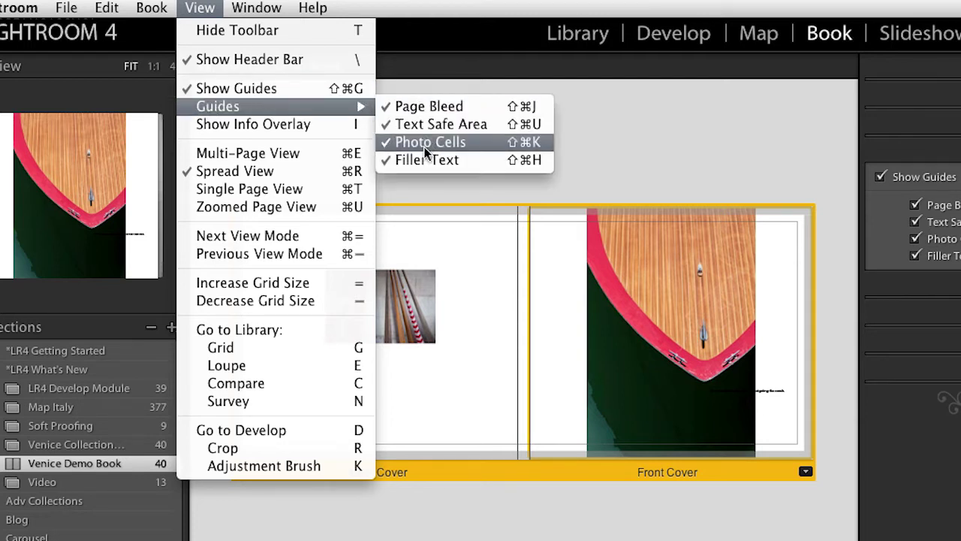
left_click(418, 90)
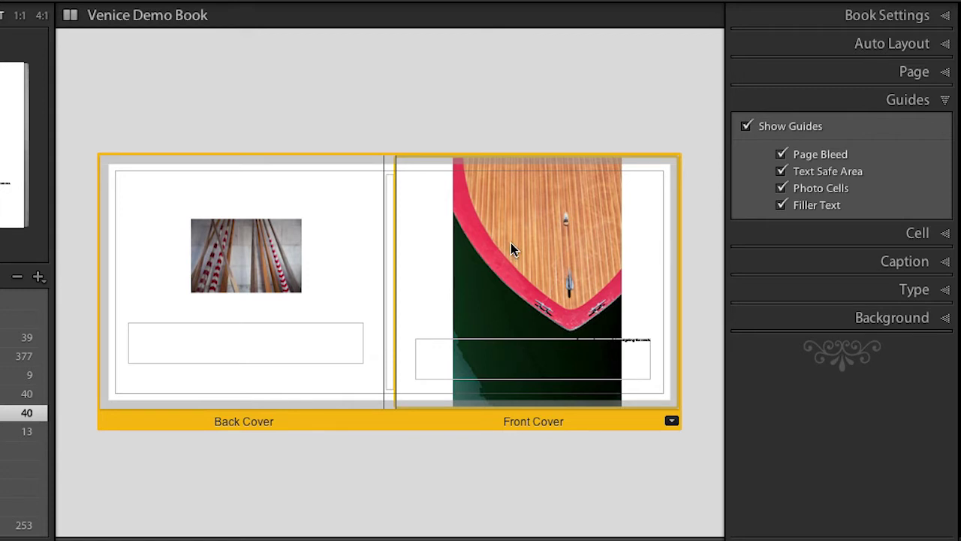
Zoom the front cover photo to fill its cell and reposition it so the boat's tip sits above the text cell
right_click(501, 223)
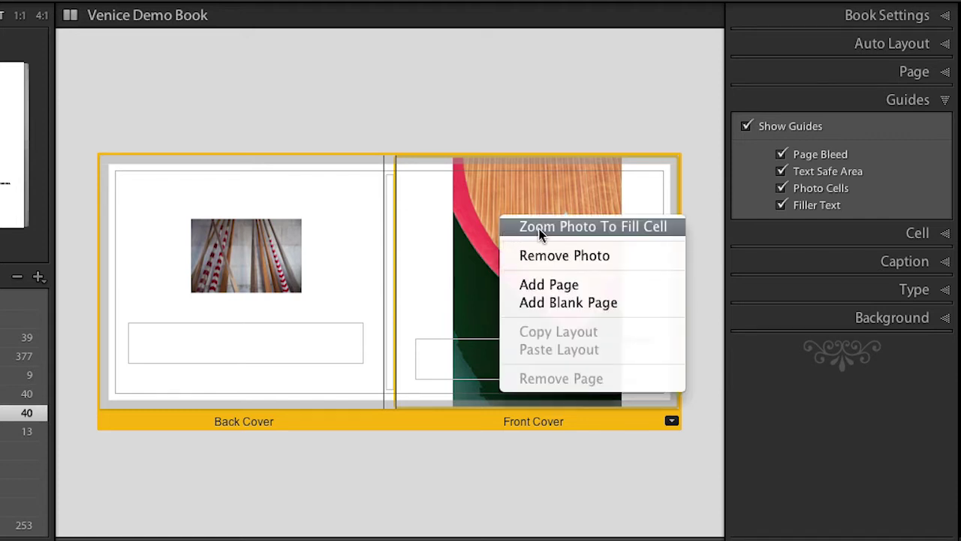
left_click(574, 226)
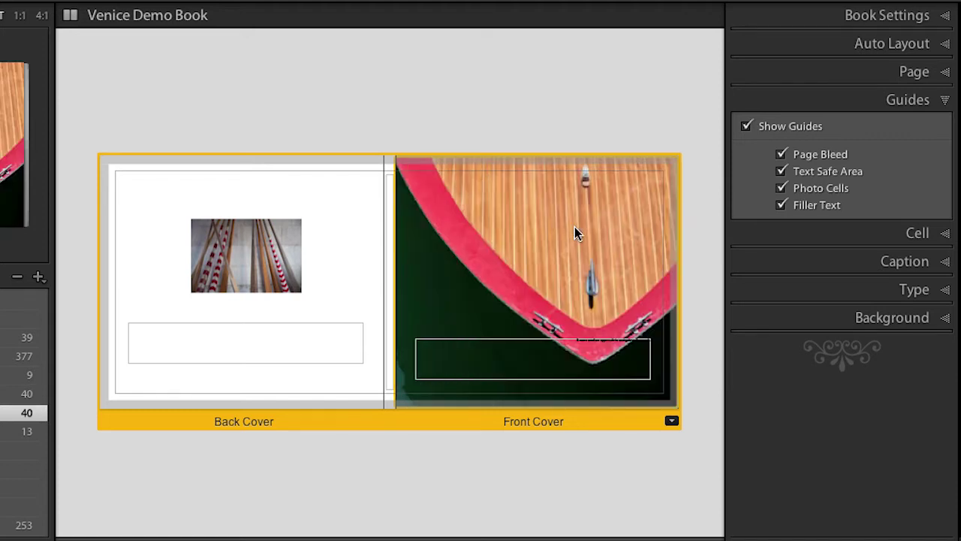
left_click_drag(563, 269, 559, 225)
mouse_move(557, 231)
left_mouse_down()
mouse_move(557, 280)
mouse_move(557, 249)
left_mouse_up()
left_click(536, 361)
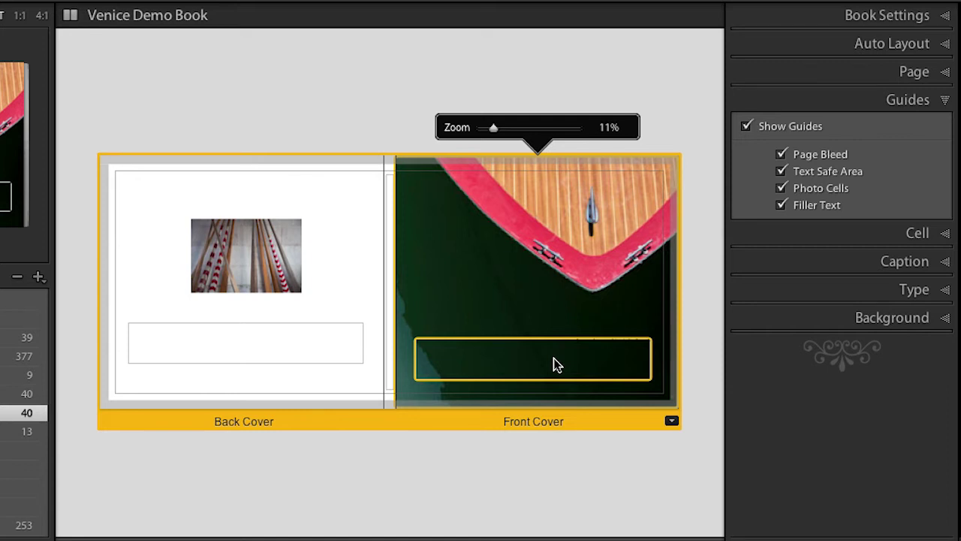
Fill the back cover cell with its photo, set the zoom to 14%, and reposition it to frame the red-and-white striped pole
left_click(235, 259)
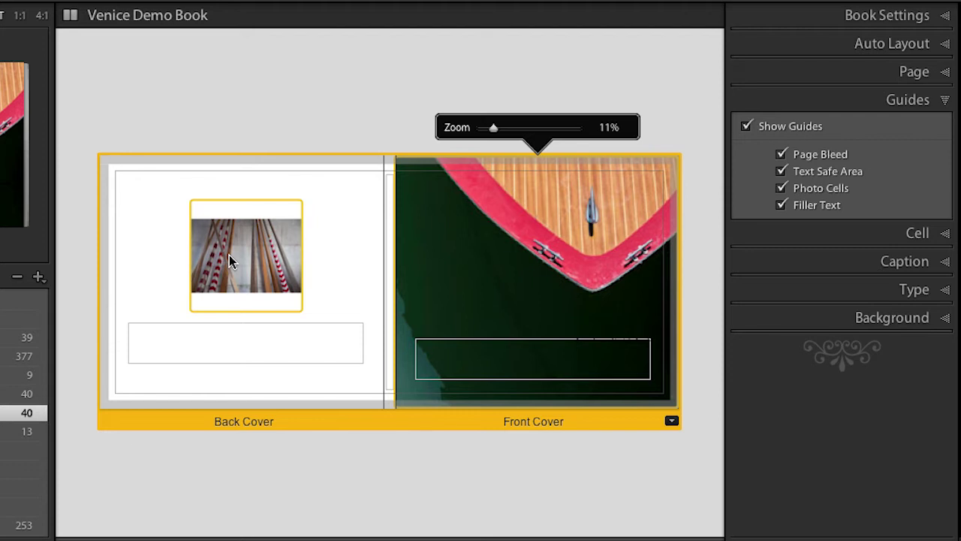
right_click(229, 255)
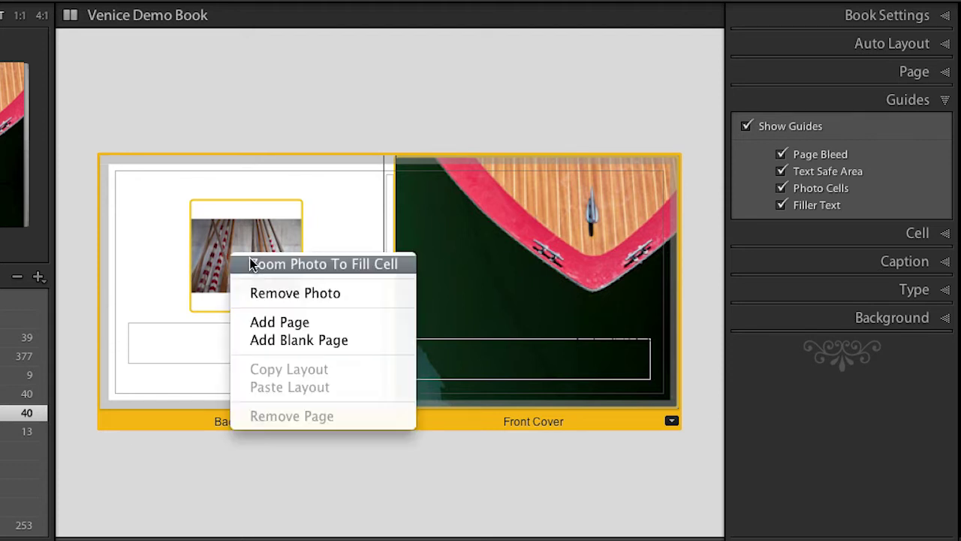
left_click(259, 263)
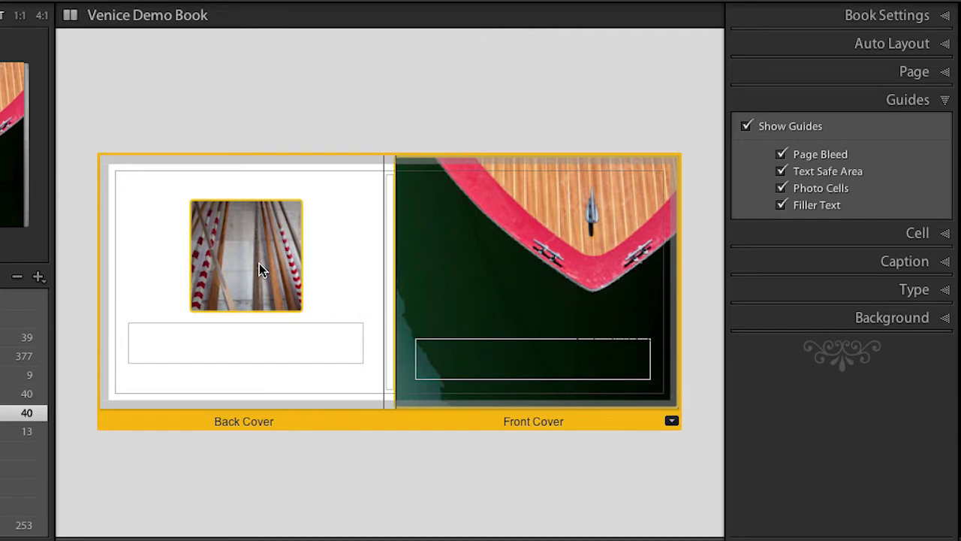
left_click_drag(264, 263, 233, 263)
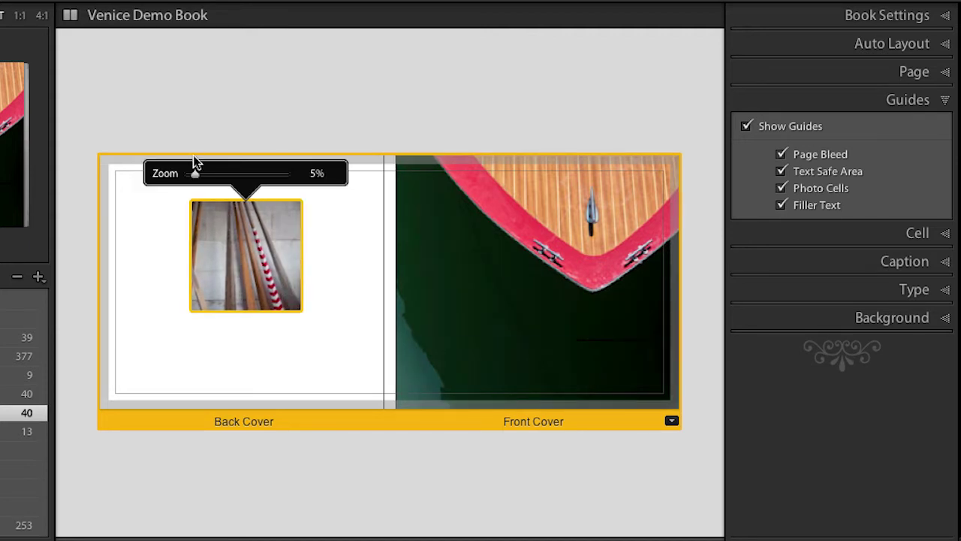
left_click_drag(193, 176, 202, 175)
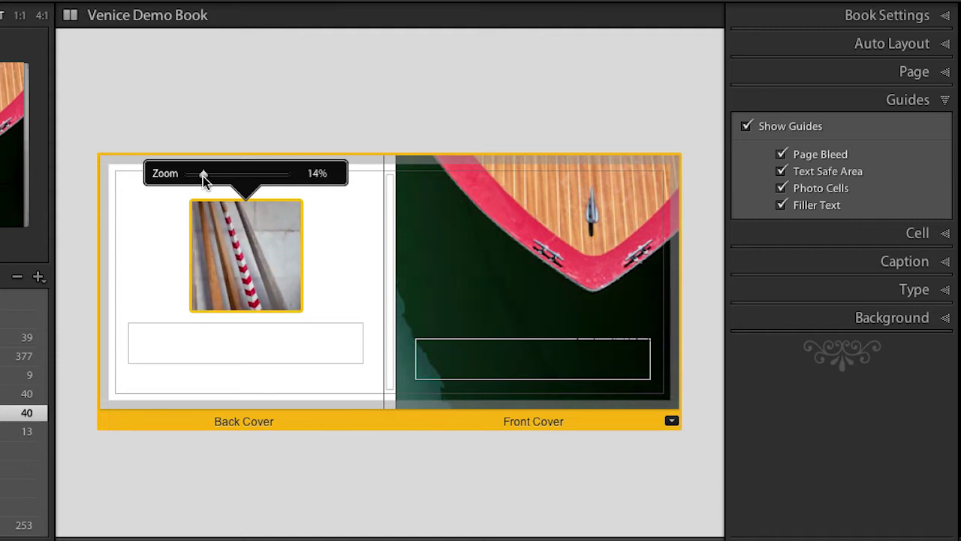
left_click_drag(218, 255, 235, 233)
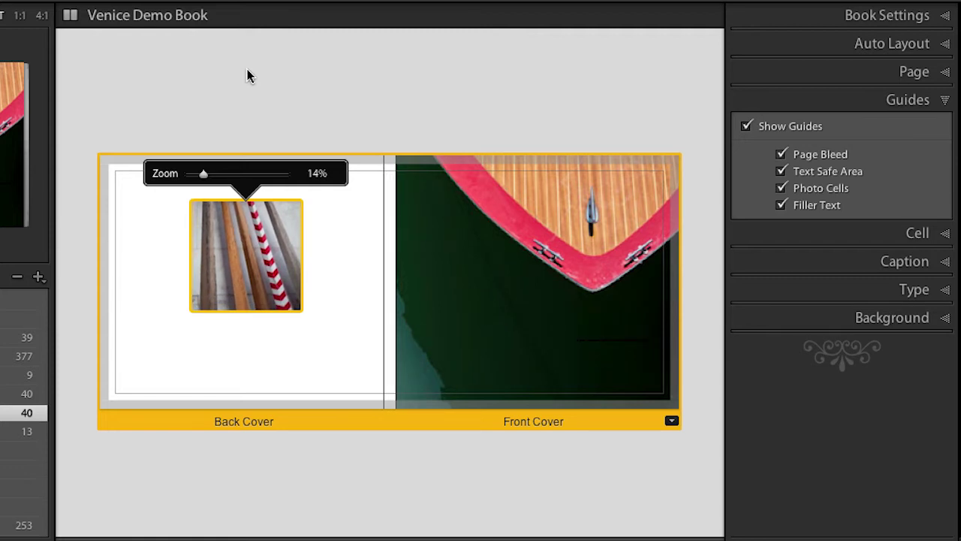
Return to the multi-page view and duplicate the Venice Demo Book within the *LR4 What's New collection set
key("ctrl+e")
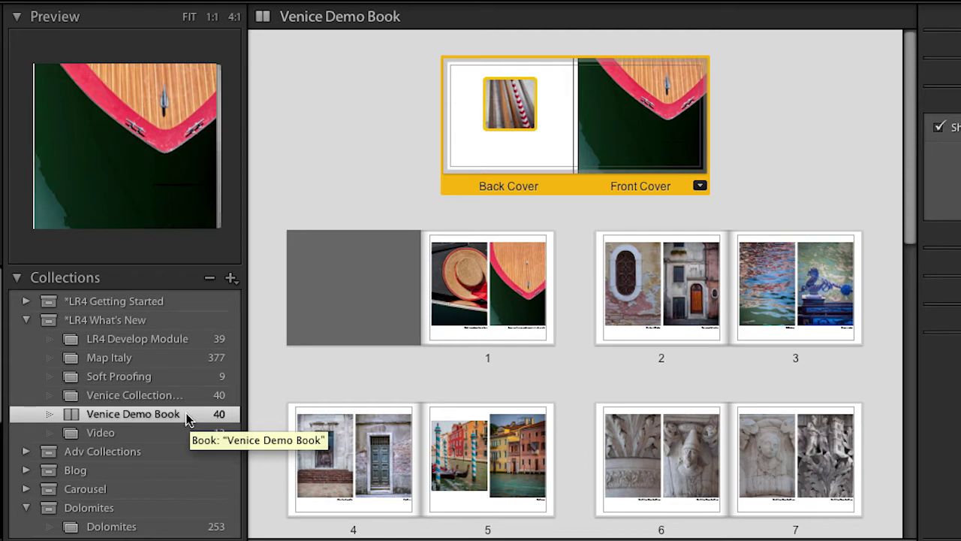
left_click_drag(189, 410, 171, 323)
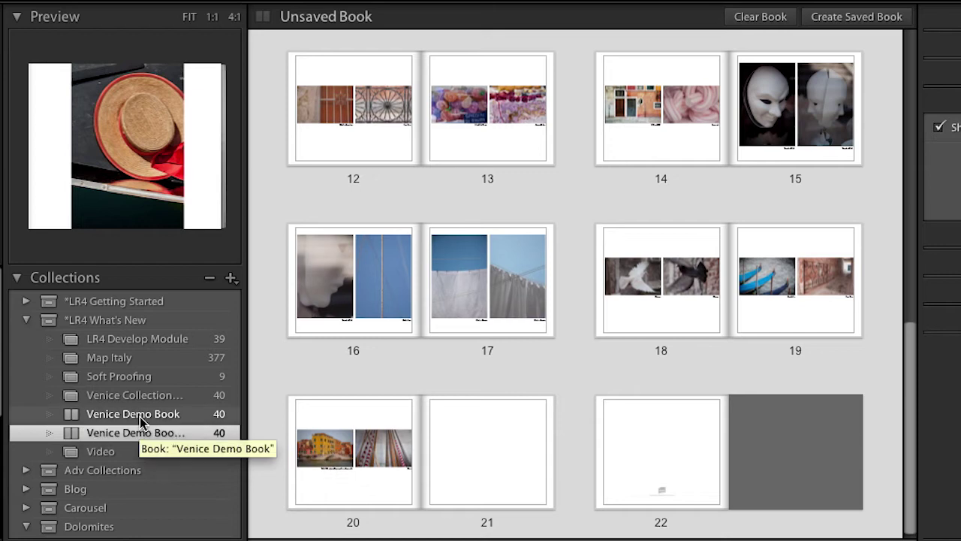
Delete the Venice Demo Book Copy and reopen the original Venice Demo Book
right_click(136, 435)
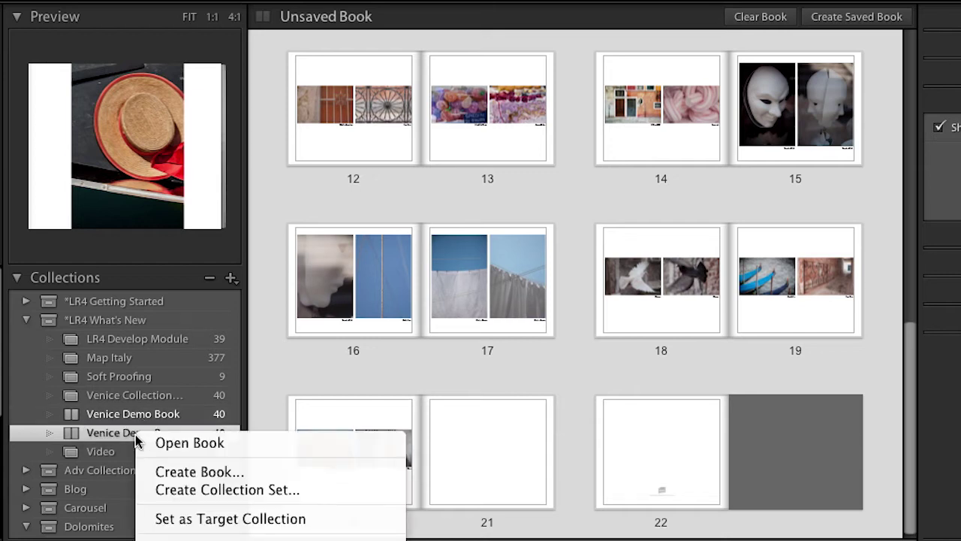
left_click(172, 442)
key("Delete")
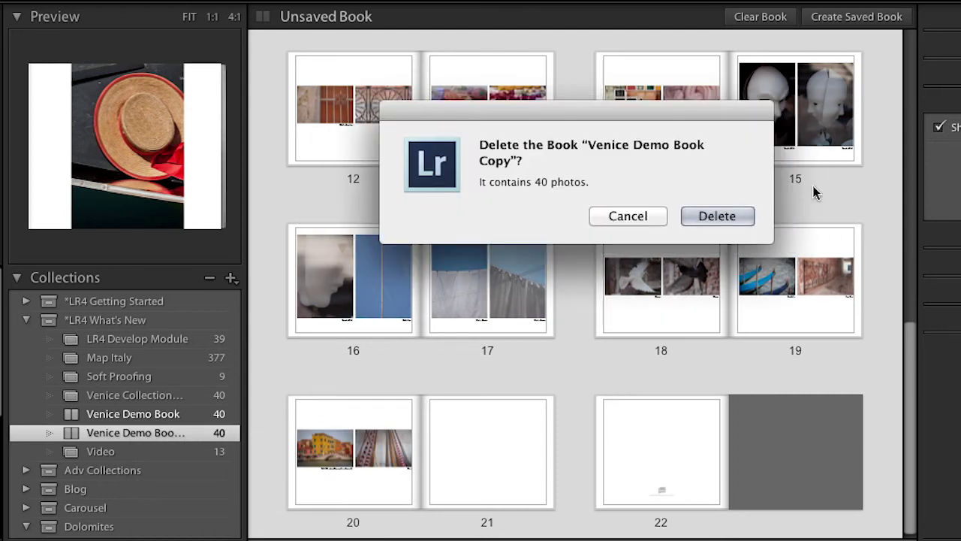
left_click(734, 218)
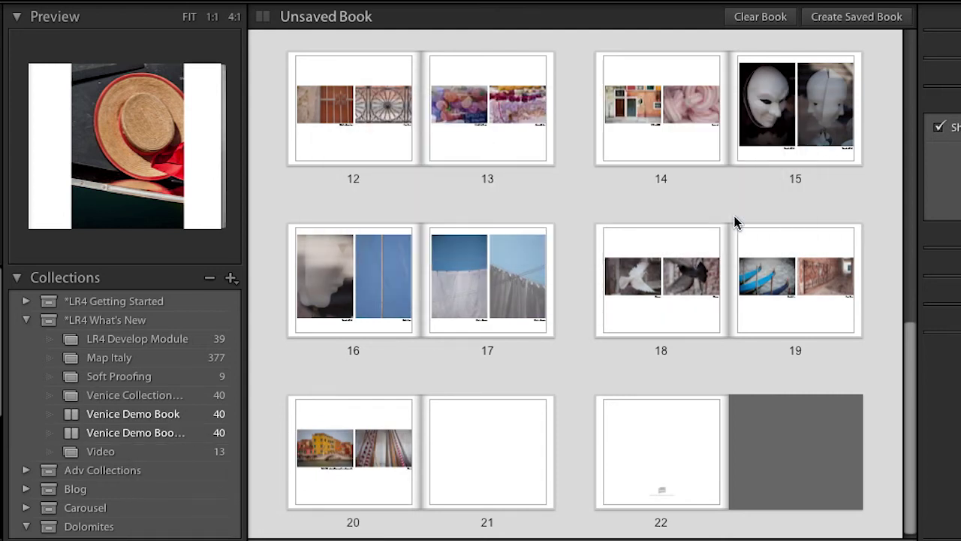
left_click(192, 415)
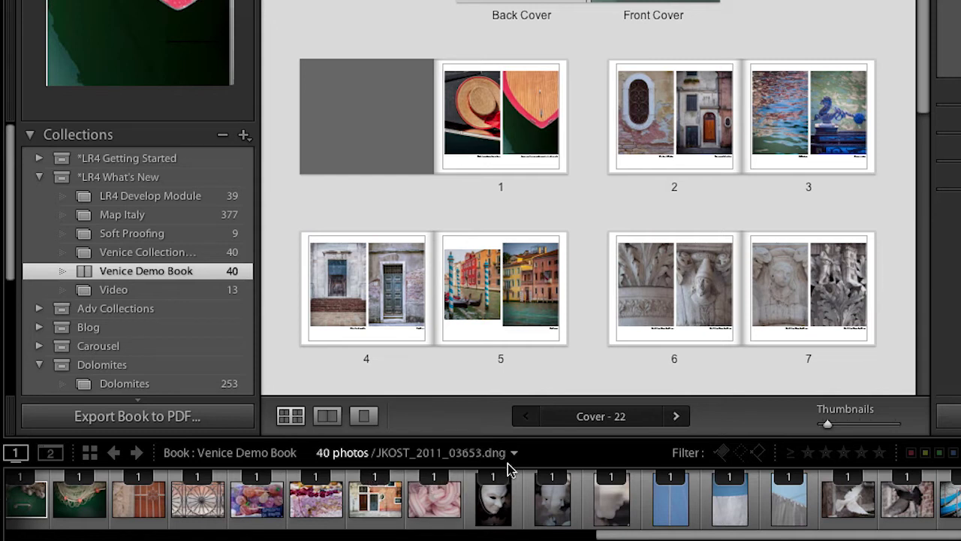
Select pages 16 through 21 near the end of the book and remove them
left_click_drag(924, 11, 922, 303)
left_click(498, 364)
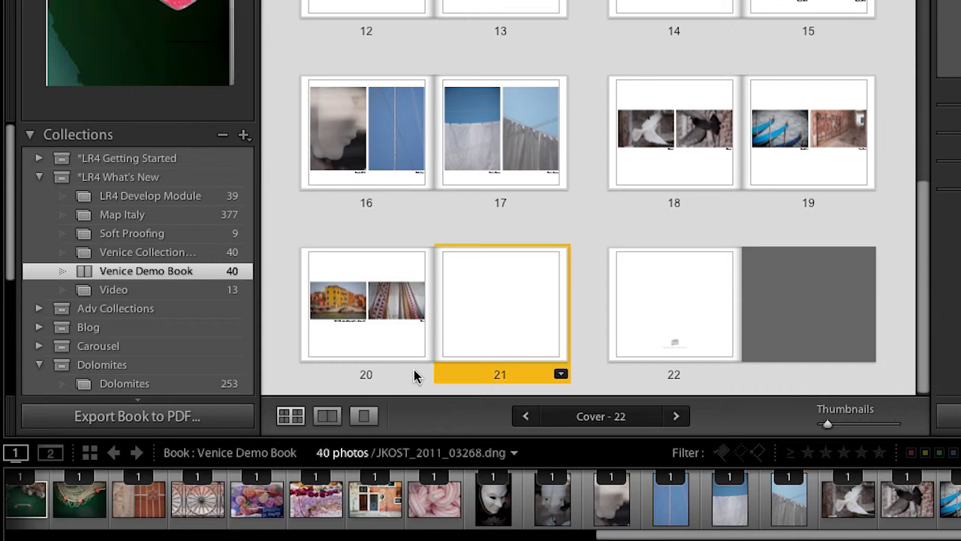
left_click(413, 370)
left_click(765, 194, "super")
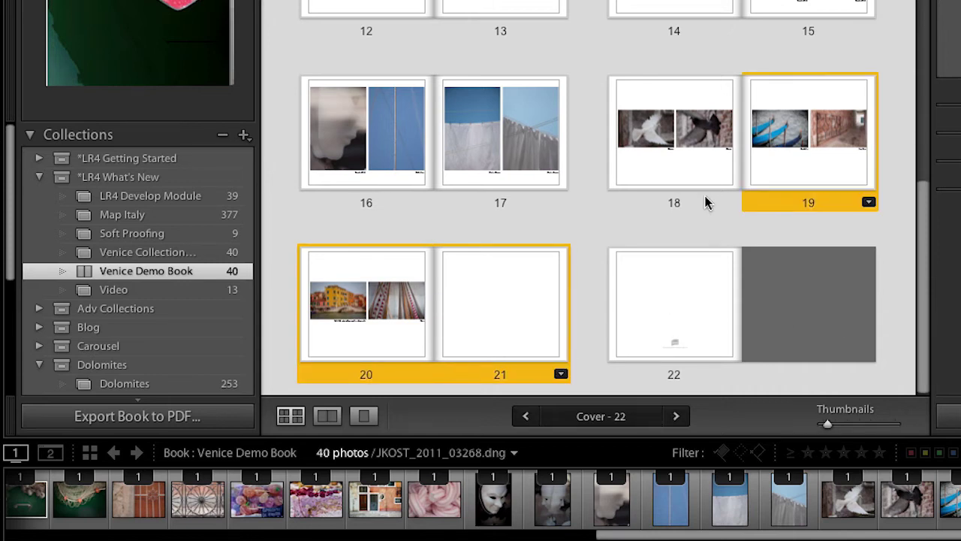
left_click(705, 202, "super")
left_click(518, 199, "super")
left_click(387, 204, "super")
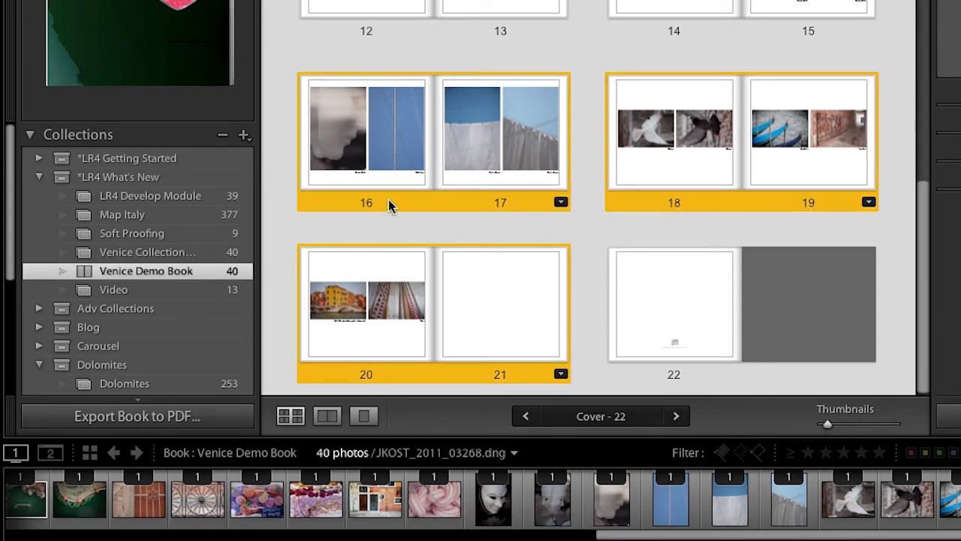
right_click(389, 204)
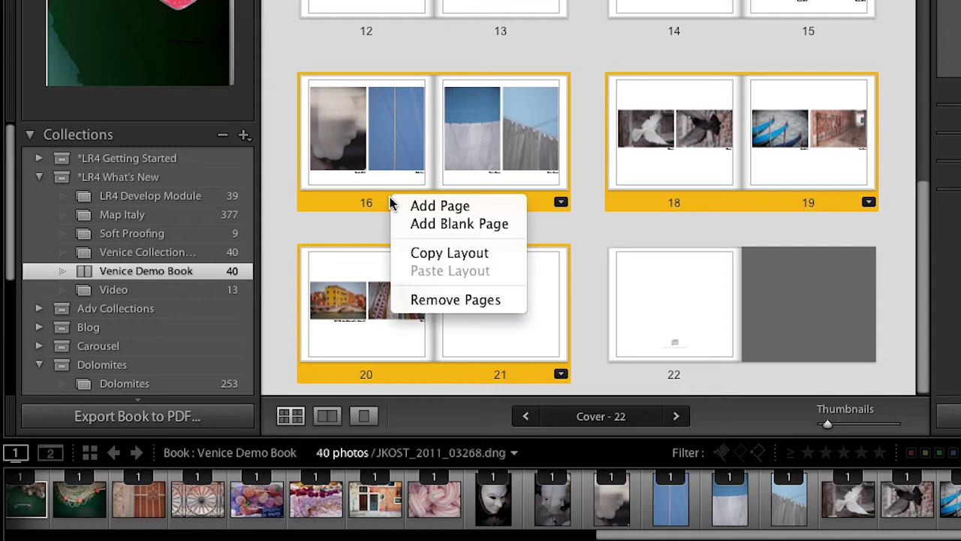
left_click(462, 299)
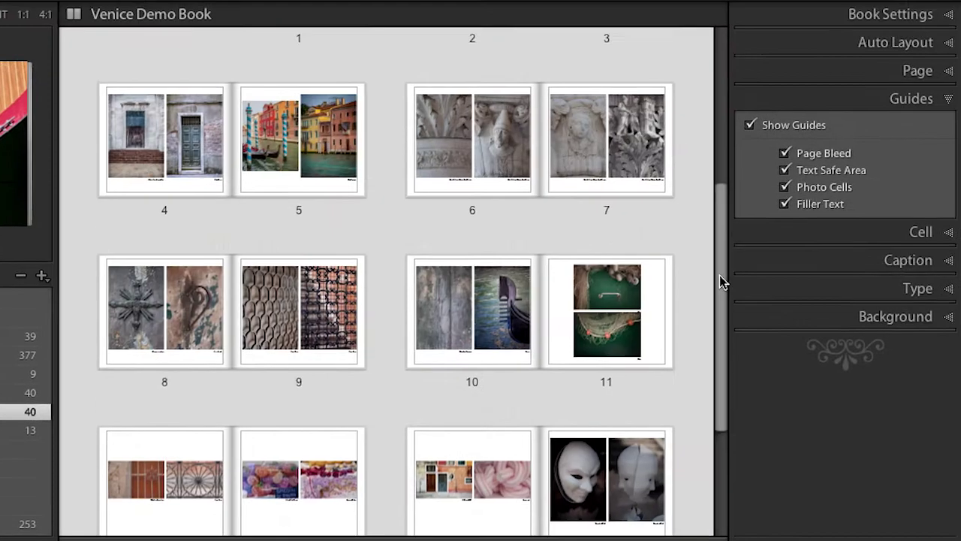
Open the spread of pages 6 and 7 with the carved stone details in the spread view
left_click_drag(719, 281, 717, 193)
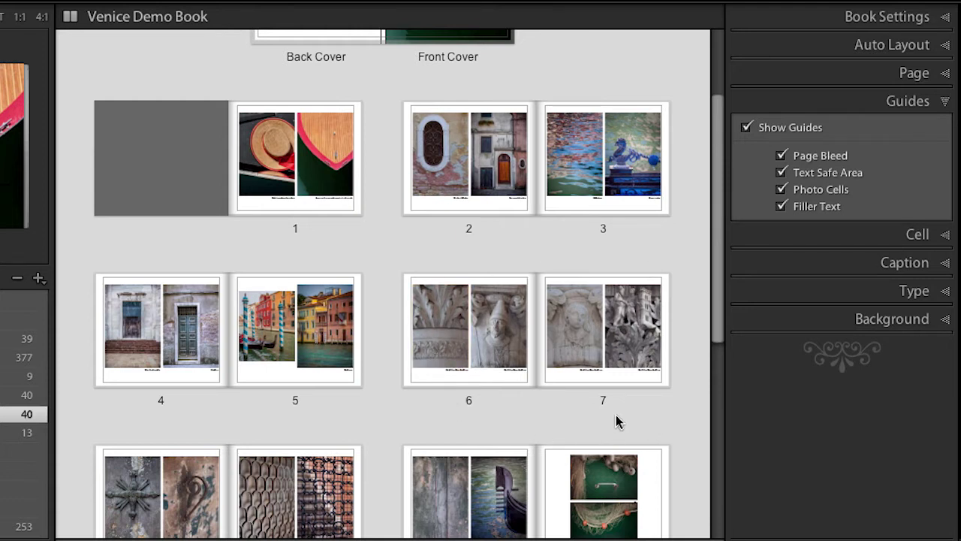
left_click(568, 401)
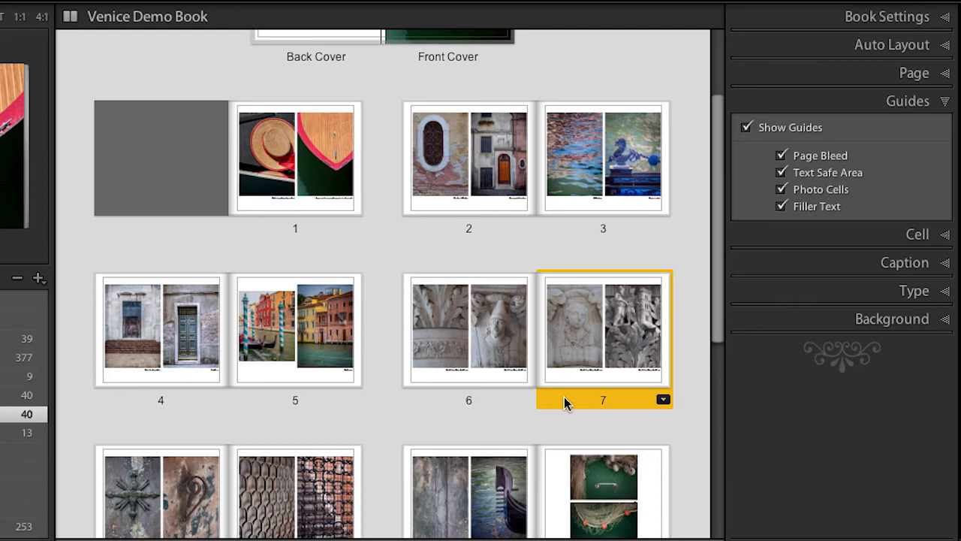
double_click(566, 401)
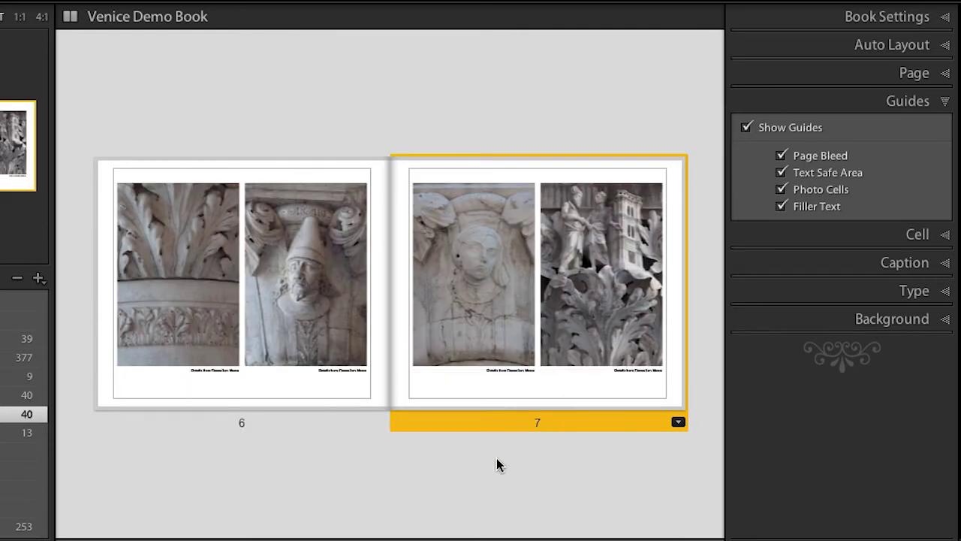
Change page 6 to the 4 Photos layout whose four cells fill the page edge to edge
left_click(364, 420)
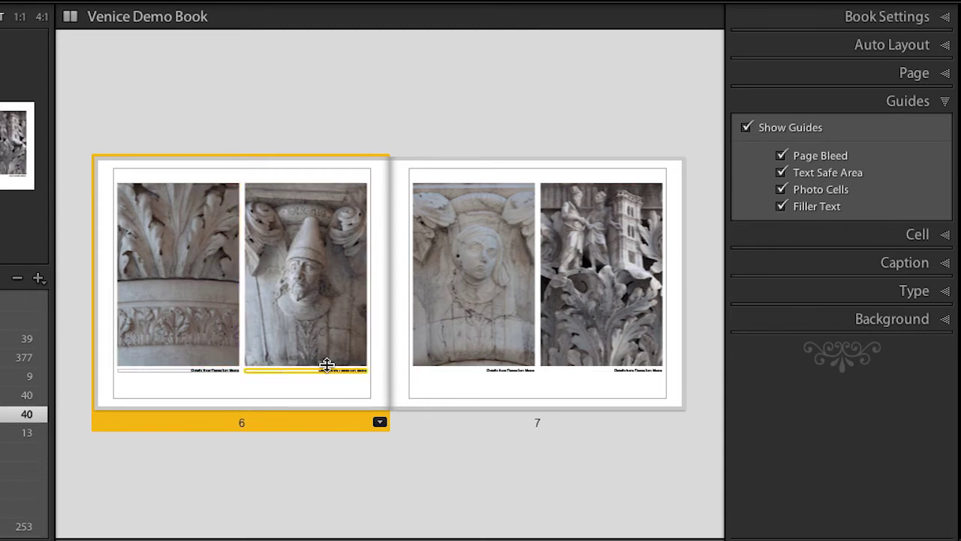
left_click(380, 424)
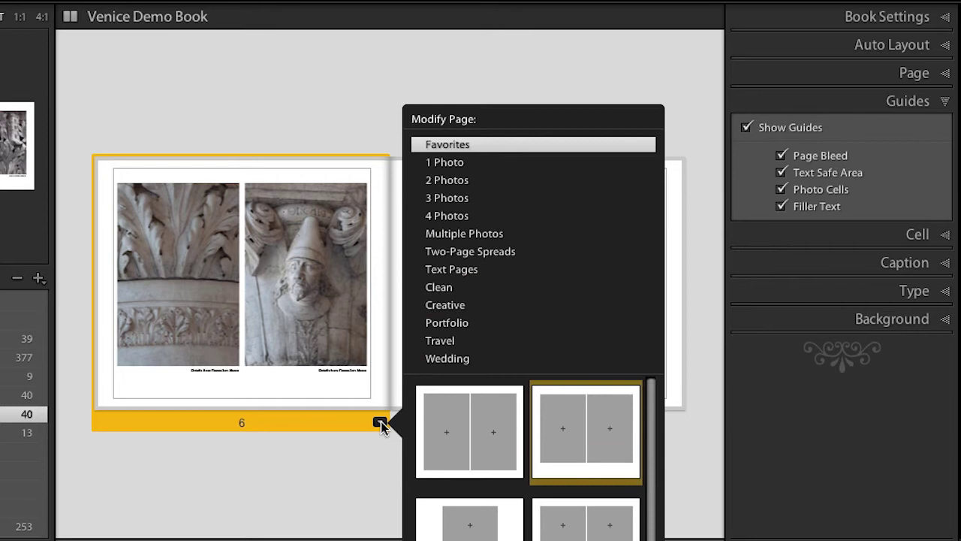
left_click(450, 219)
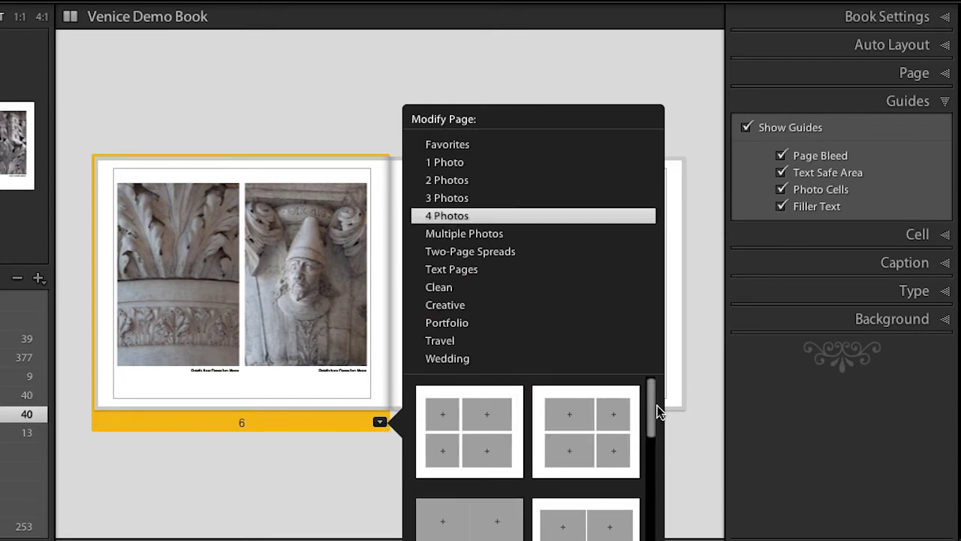
scroll(652, 413, "down", 1)
left_click_drag(650, 407, 650, 421)
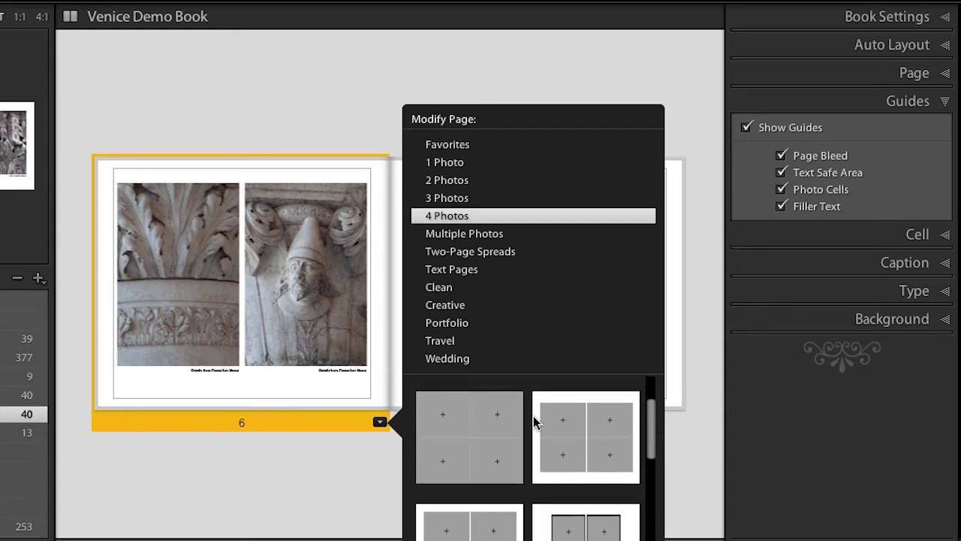
left_click(461, 430)
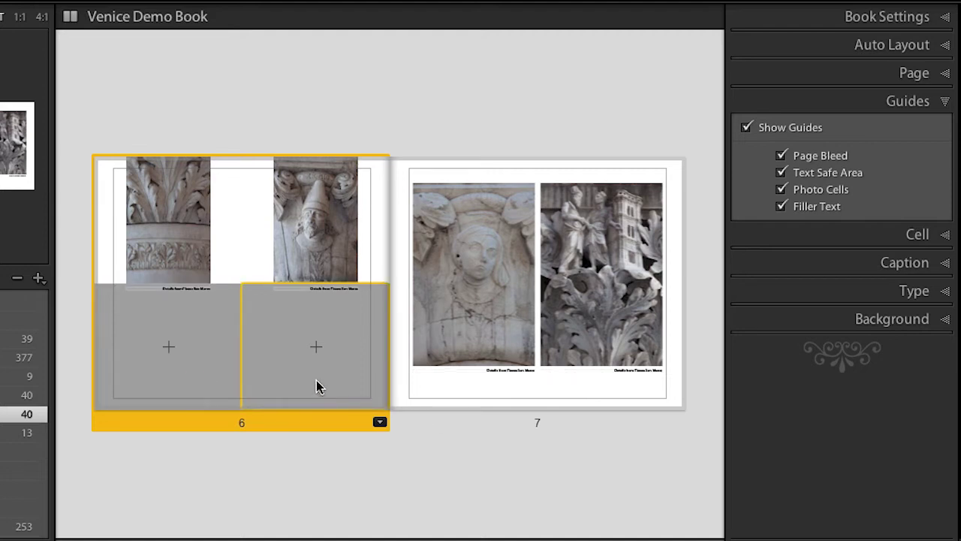
Move both page 7 photos into the empty lower cells of page 6 and swap the upper and lower photos in each column
left_click_drag(496, 286, 135, 318)
left_click_drag(604, 312, 342, 334)
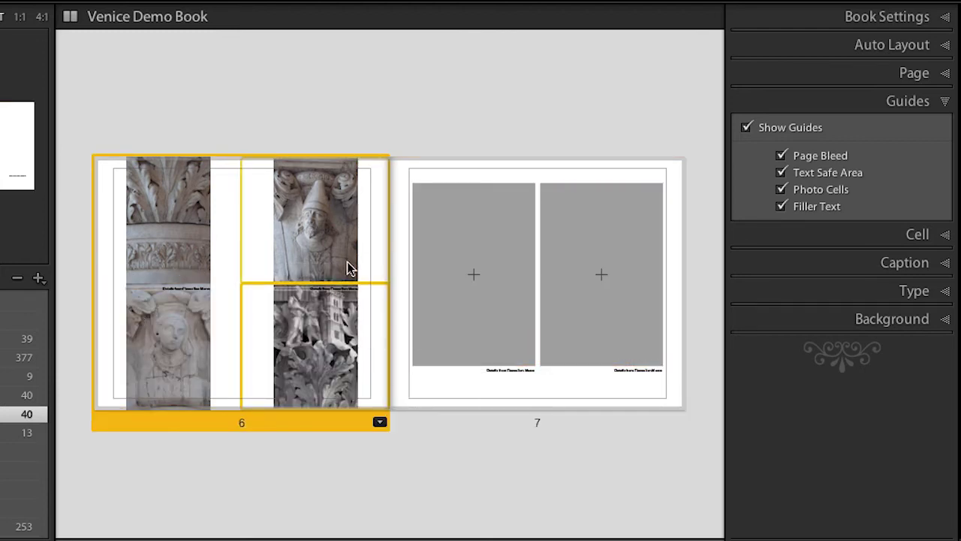
left_click_drag(314, 219, 310, 340)
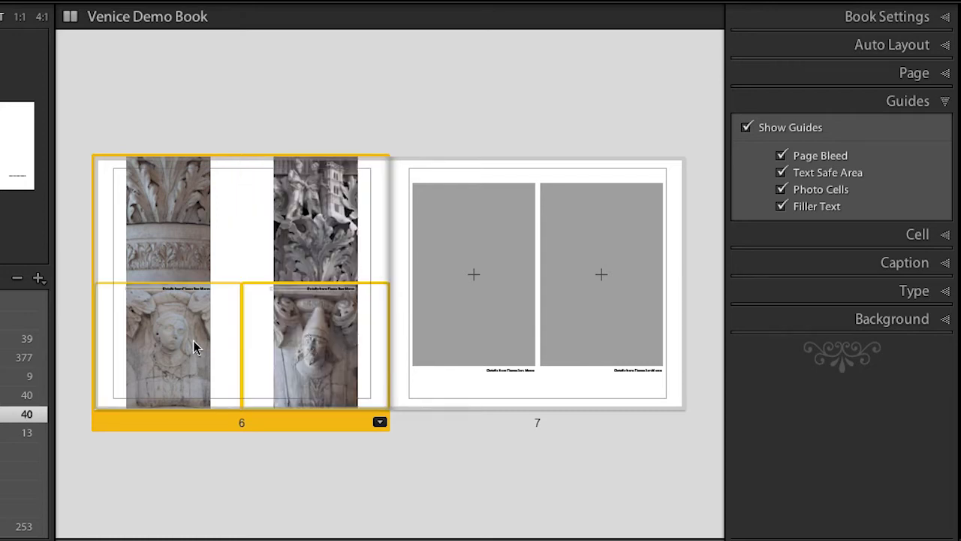
left_click_drag(180, 343, 185, 211)
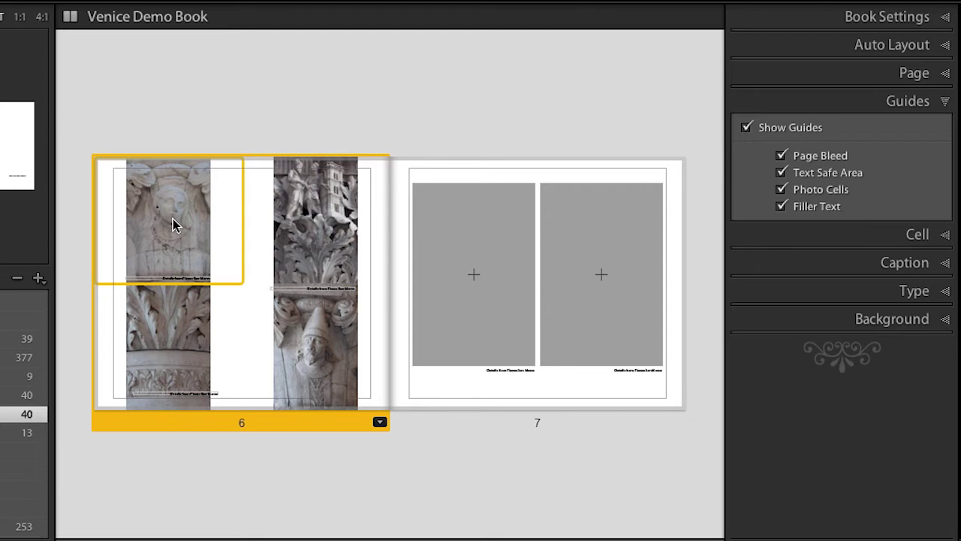
Select all four photos on page 6 and zoom them to fill their cells
left_click(353, 224)
left_click(344, 317)
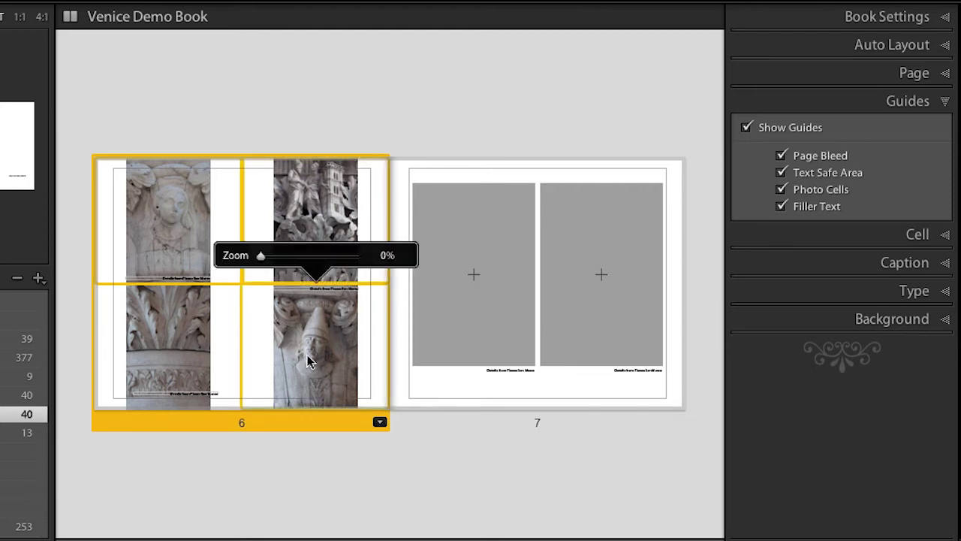
left_click(196, 359)
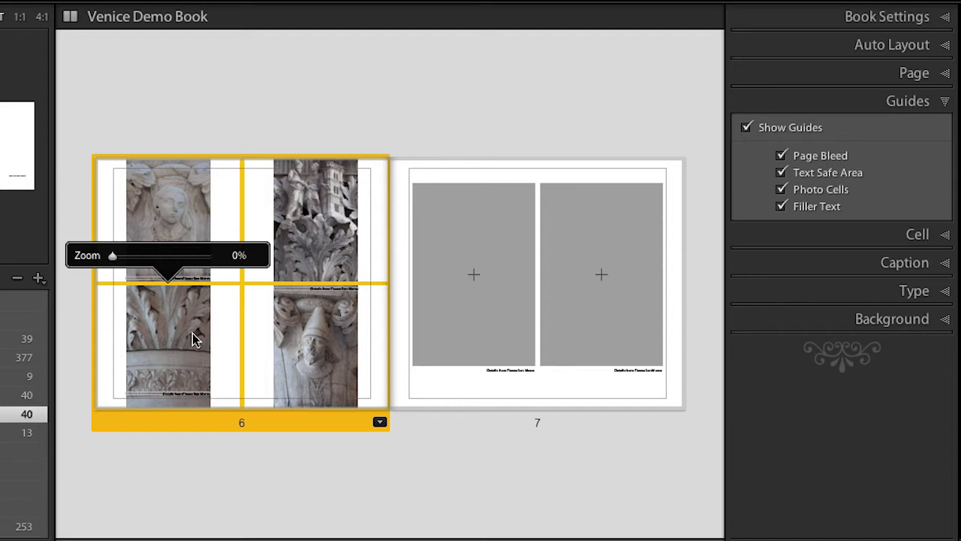
right_click(192, 338)
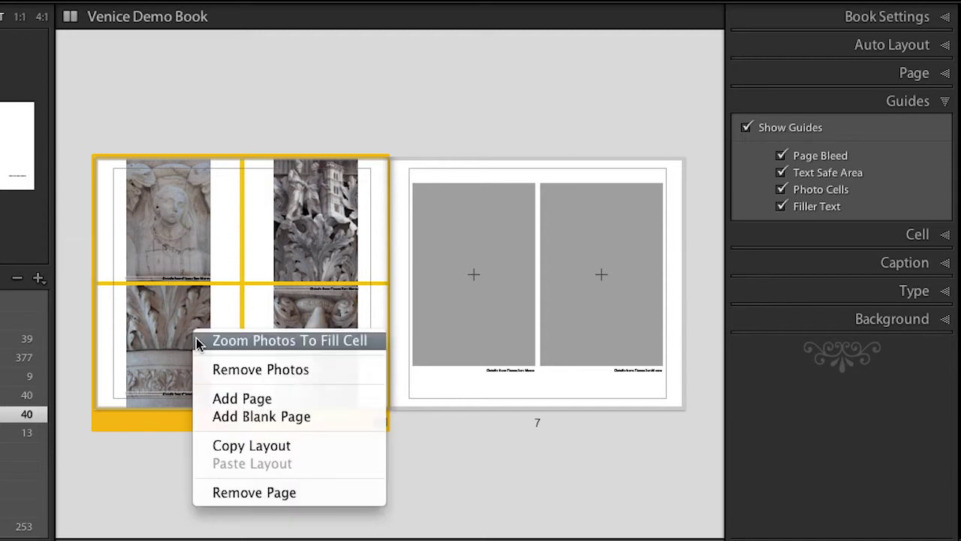
left_click(196, 339)
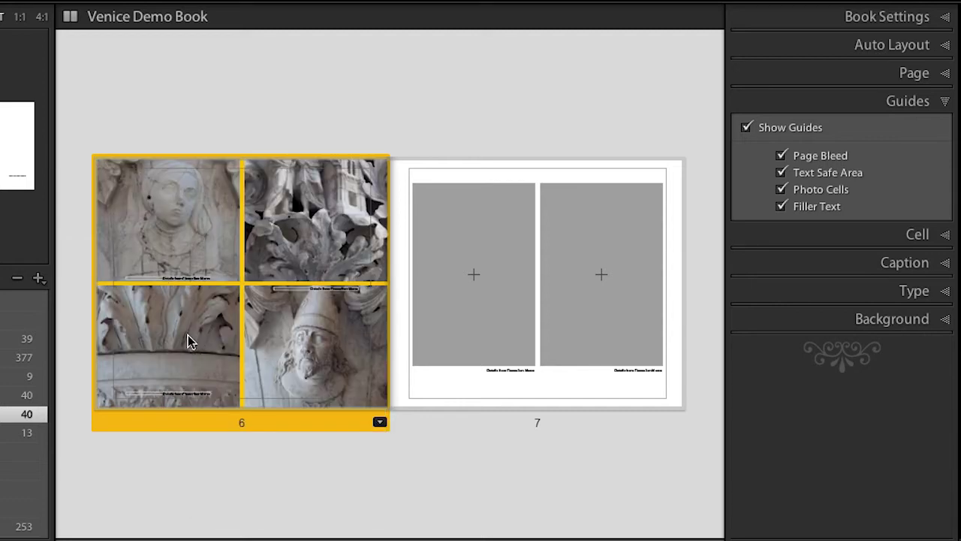
Open page 6 in single page view, select all its text cells and turn off their photo captions
left_click(200, 118)
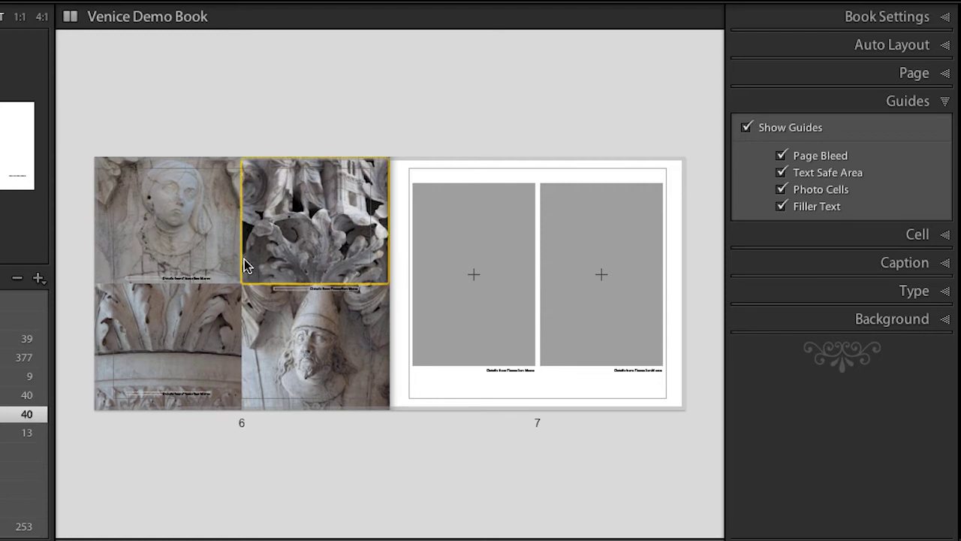
left_click(202, 283)
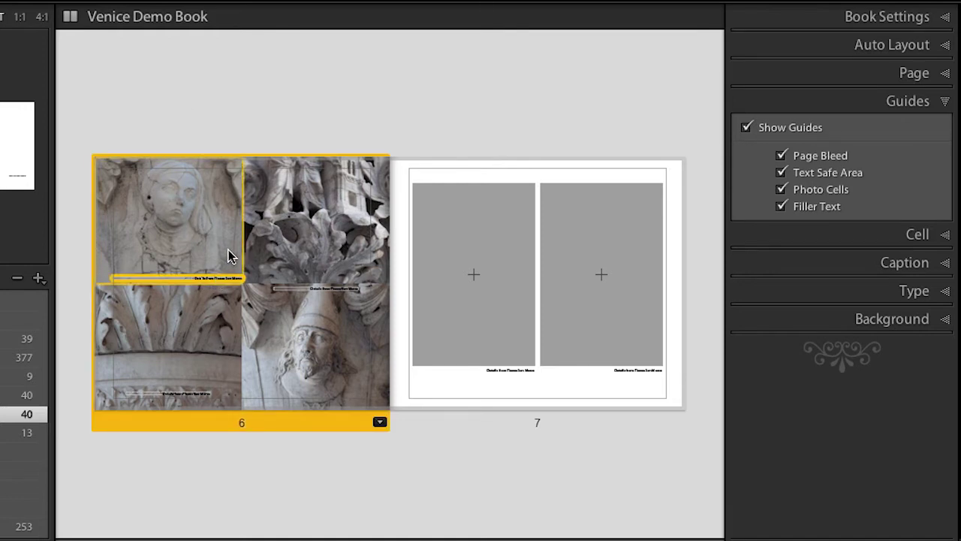
double_click(264, 425)
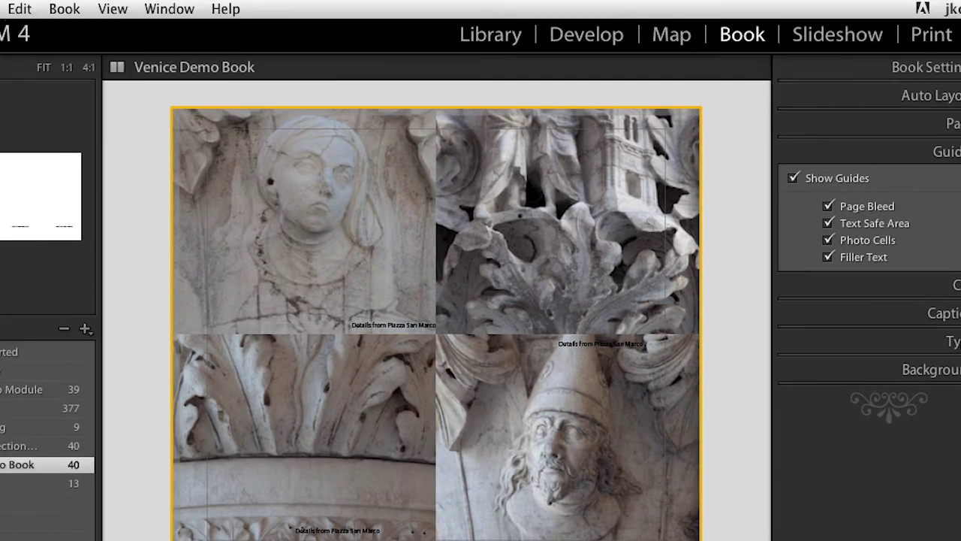
left_click(23, 9)
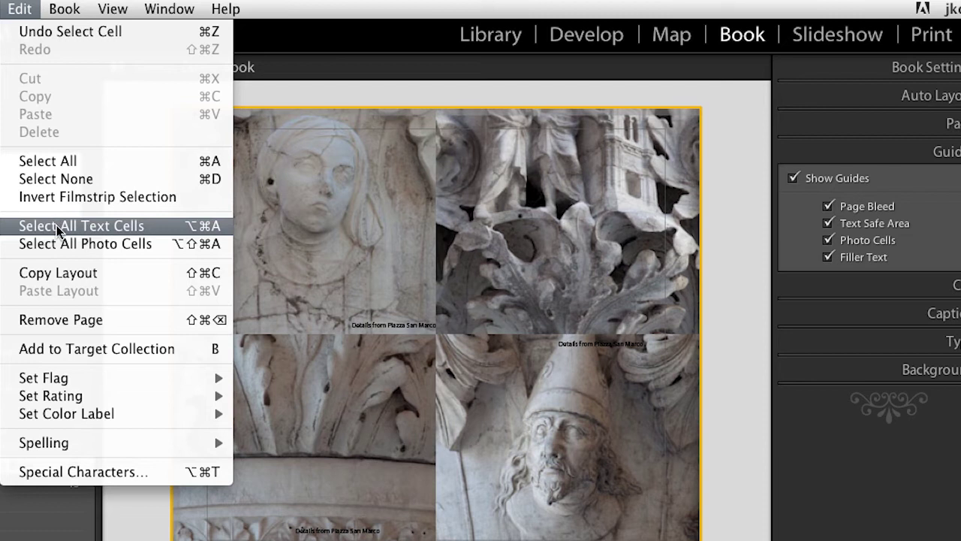
left_click(165, 229)
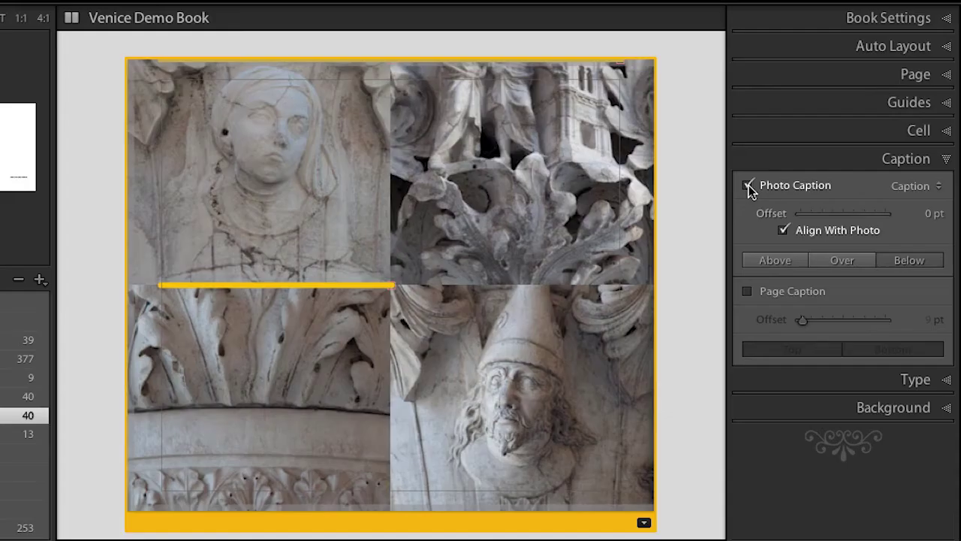
left_click(747, 185)
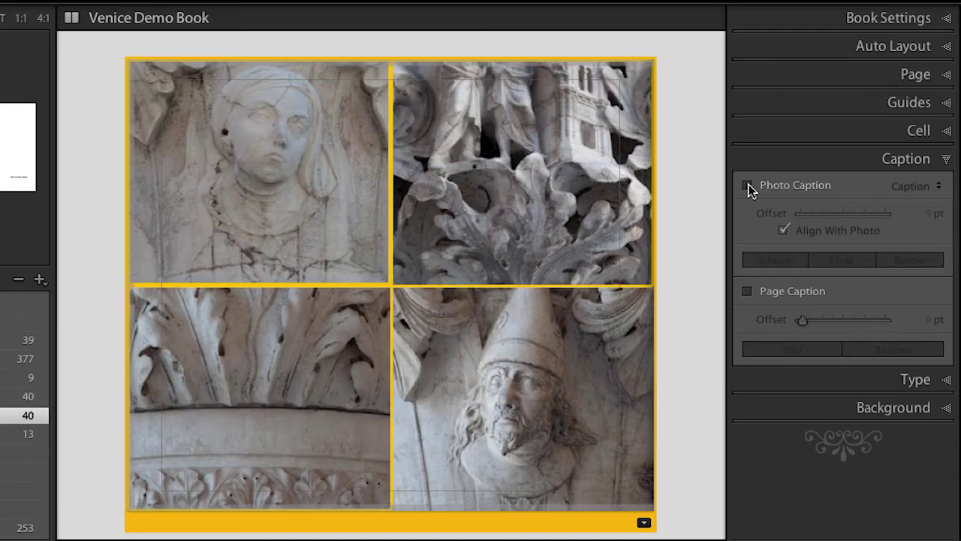
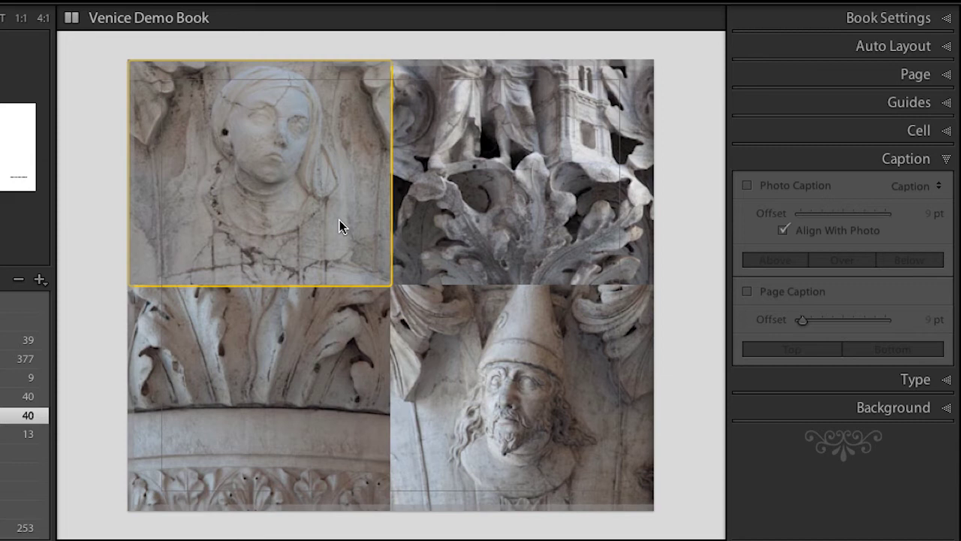
Unlink the cell padding of page 6's upper-left photo and set its right and bottom padding to 5 pt
left_click(339, 220)
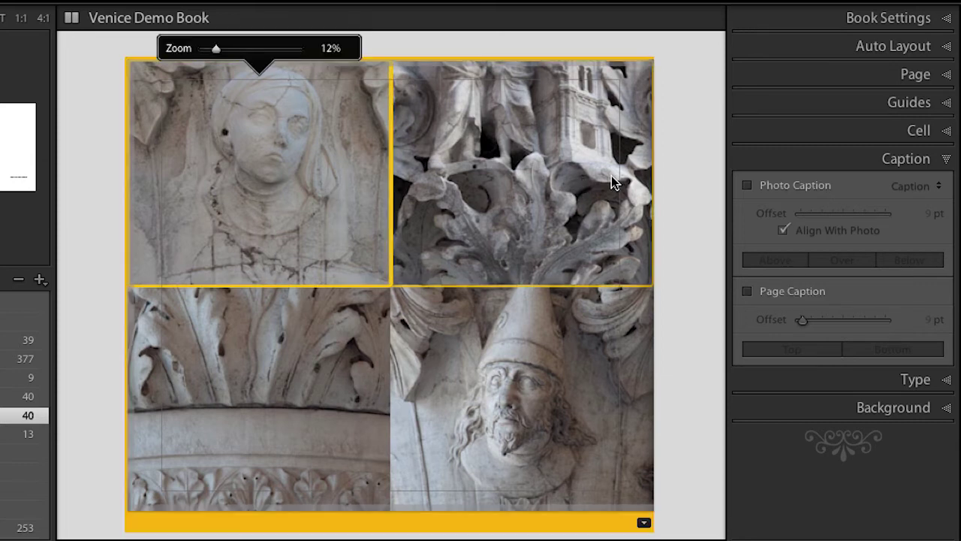
left_click(794, 134)
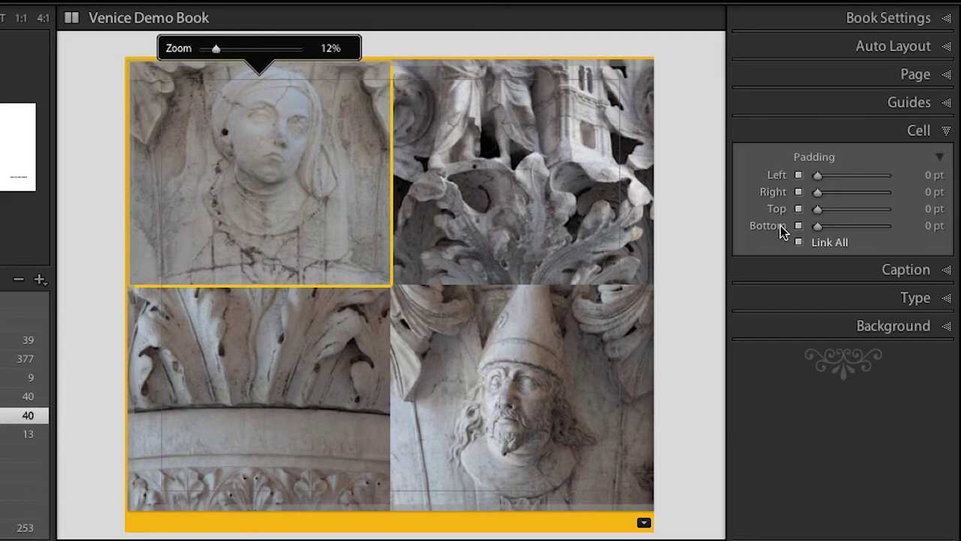
left_click(800, 242)
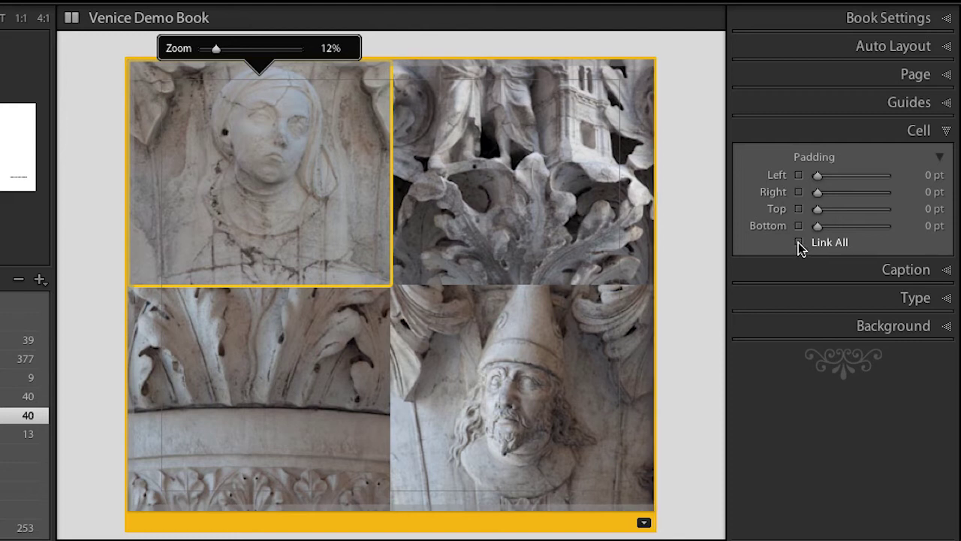
left_click(922, 193)
type("5")
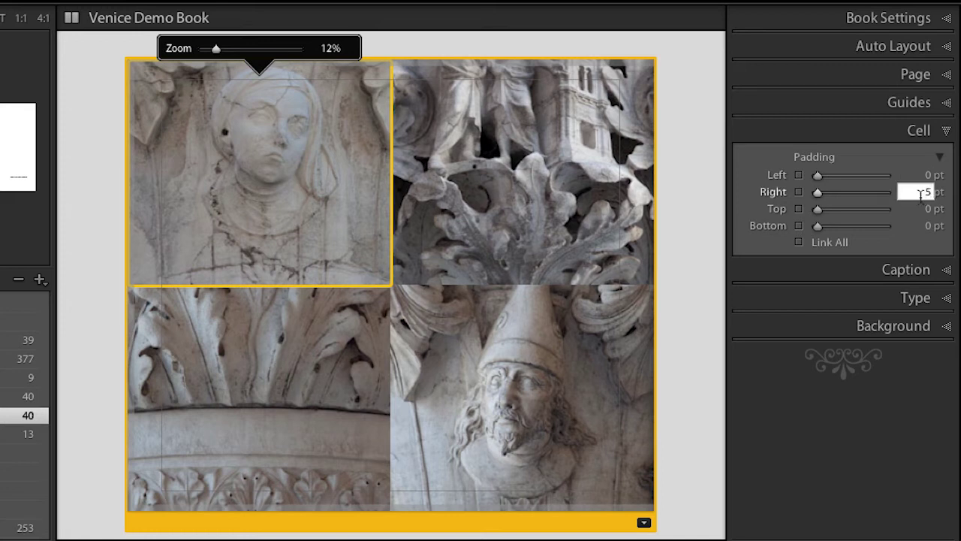
key("Tab")
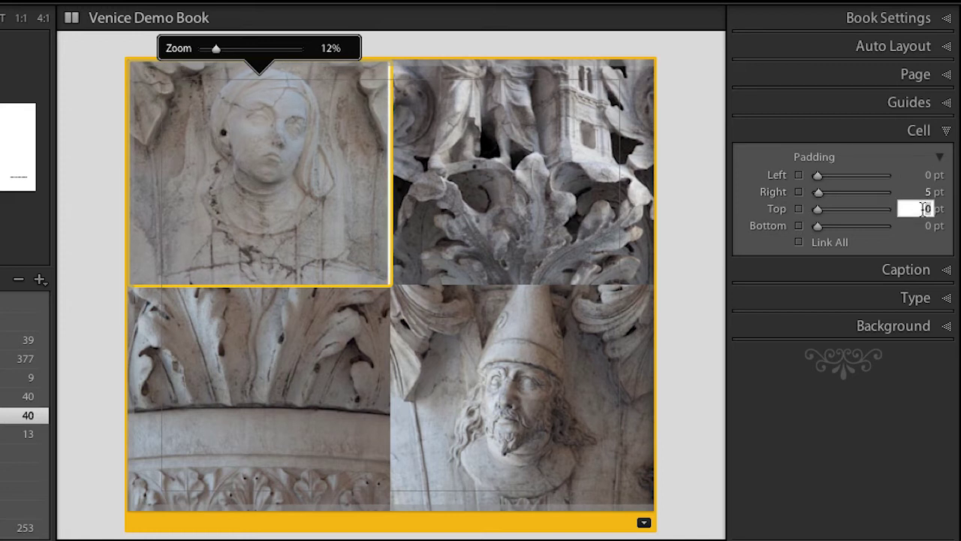
key("Tab")
type("5")
key("Tab")
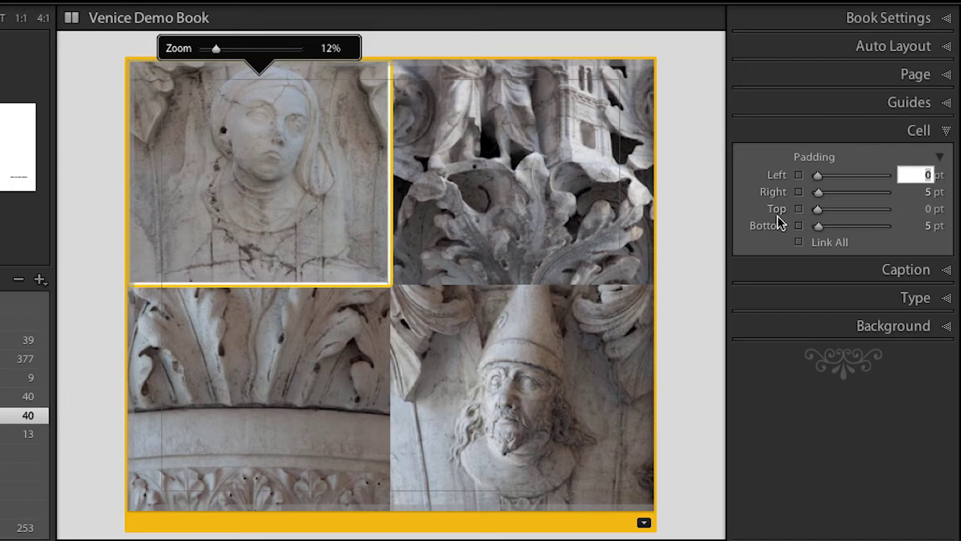
left_click(692, 216)
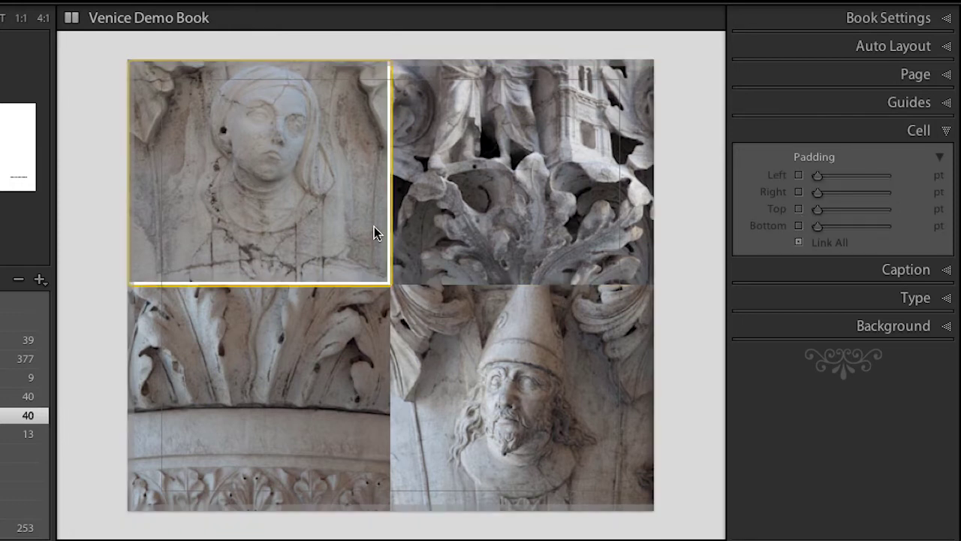
Unlink the cell padding of page 6's upper-right photo and set its left and bottom padding to 5 pt
left_click(522, 240)
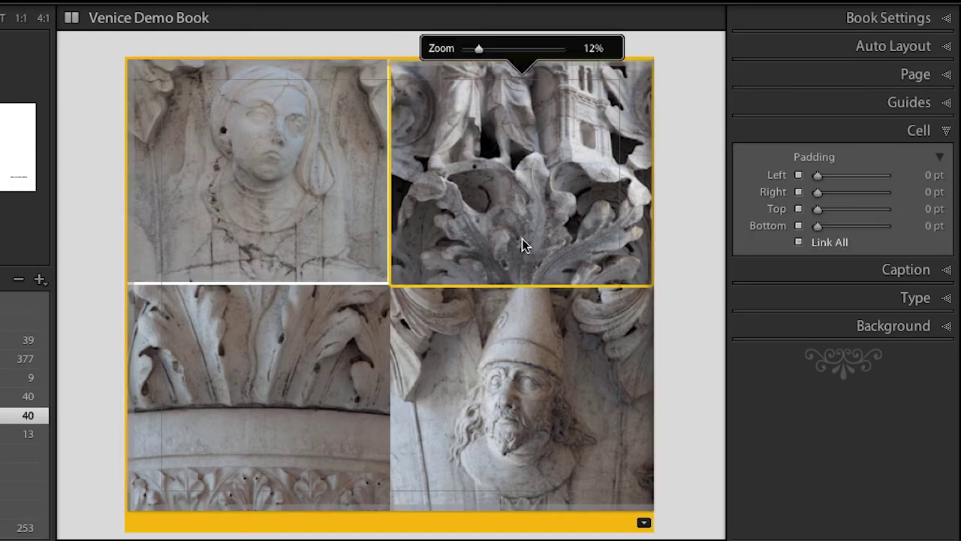
left_click(798, 241)
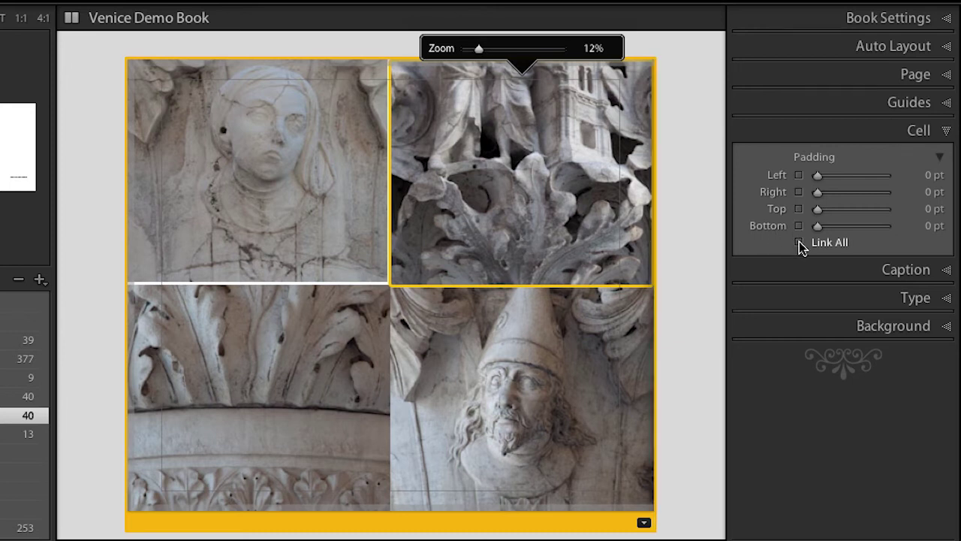
left_click(917, 175)
type("5")
key("Tab")
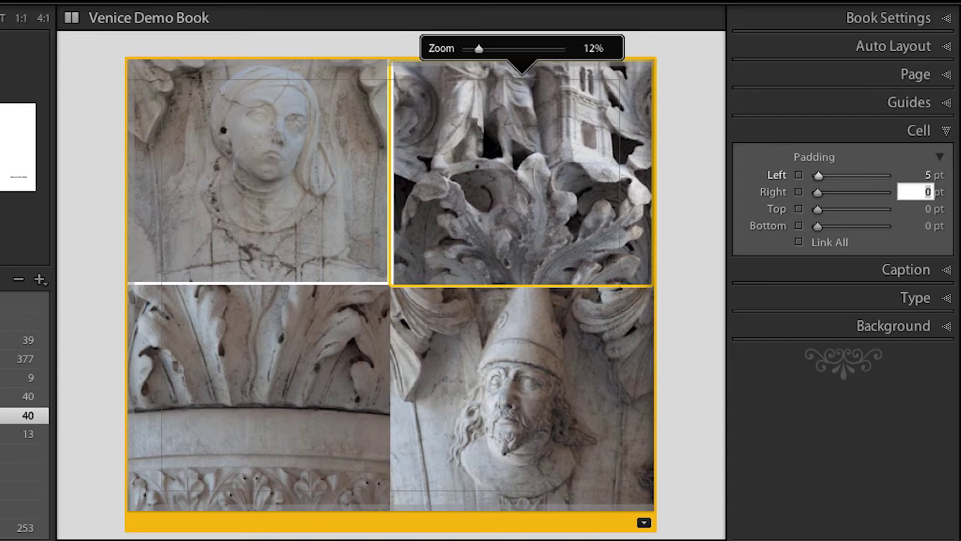
key("Tab")
key("Tab")
type("5")
key("Tab")
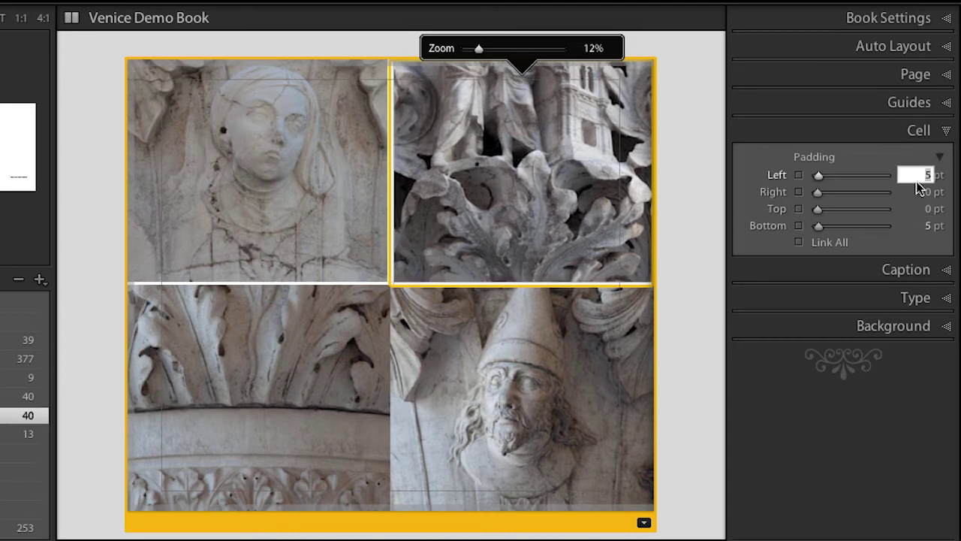
Unlink the cell padding of page 6's lower-left photo and set its top and right padding to 5 pt
left_click(341, 335)
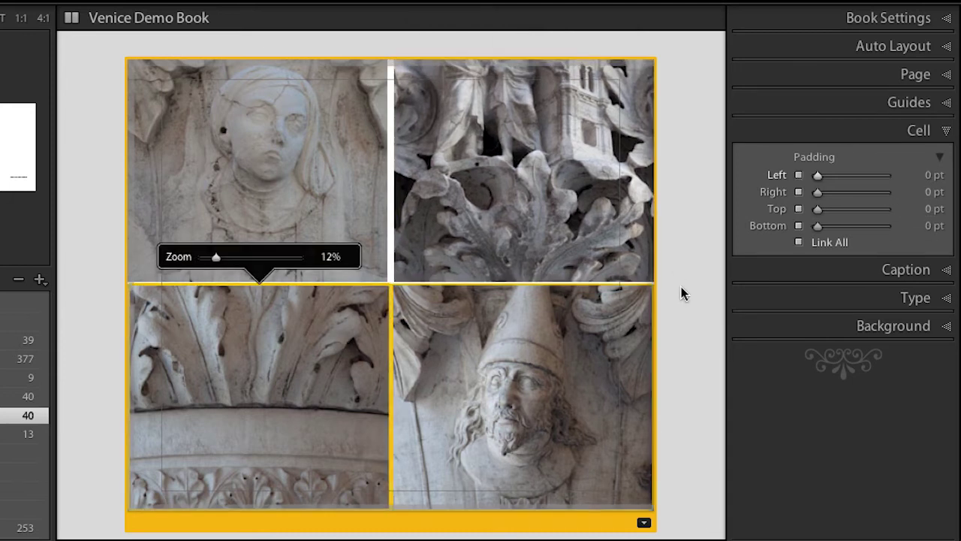
left_click(798, 243)
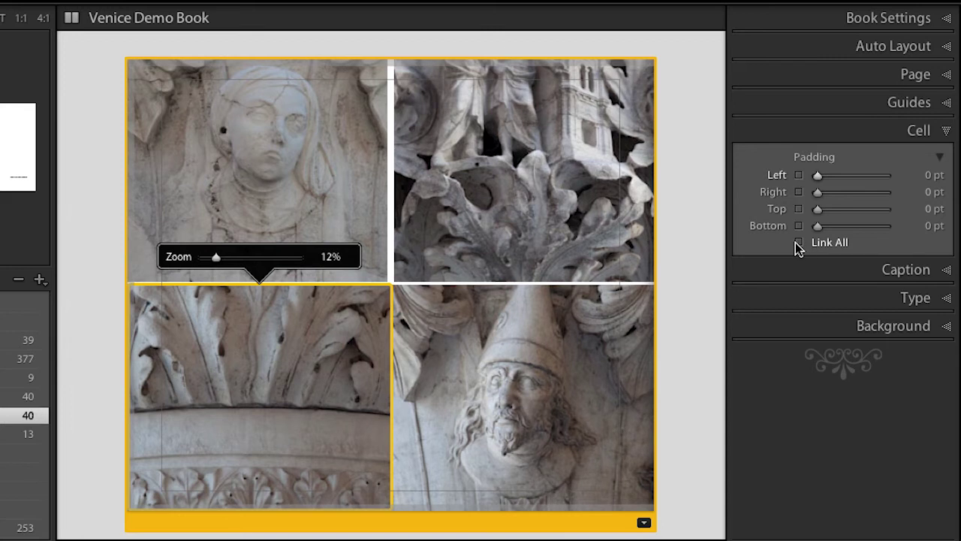
left_click(918, 214)
type("5")
key("Tab")
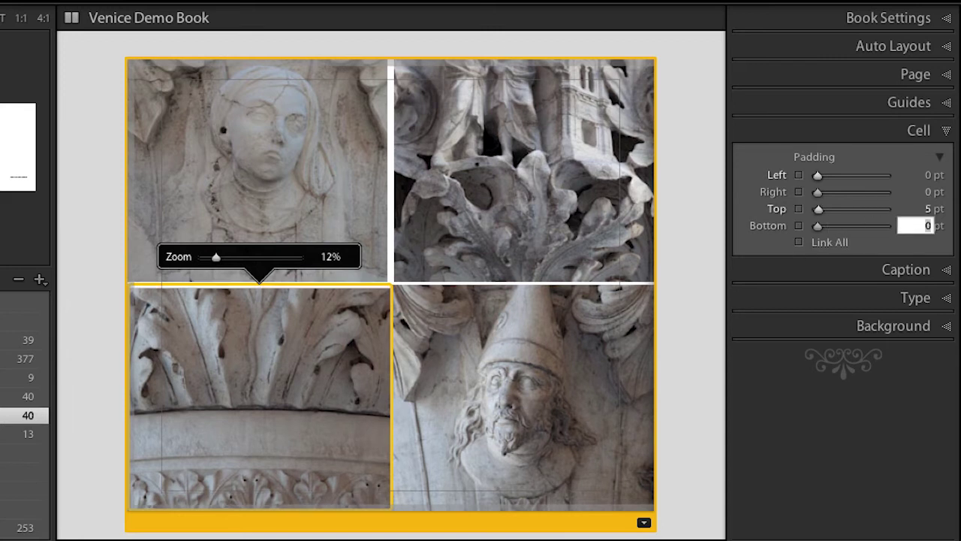
left_click(920, 193)
type("10")
key("Tab")
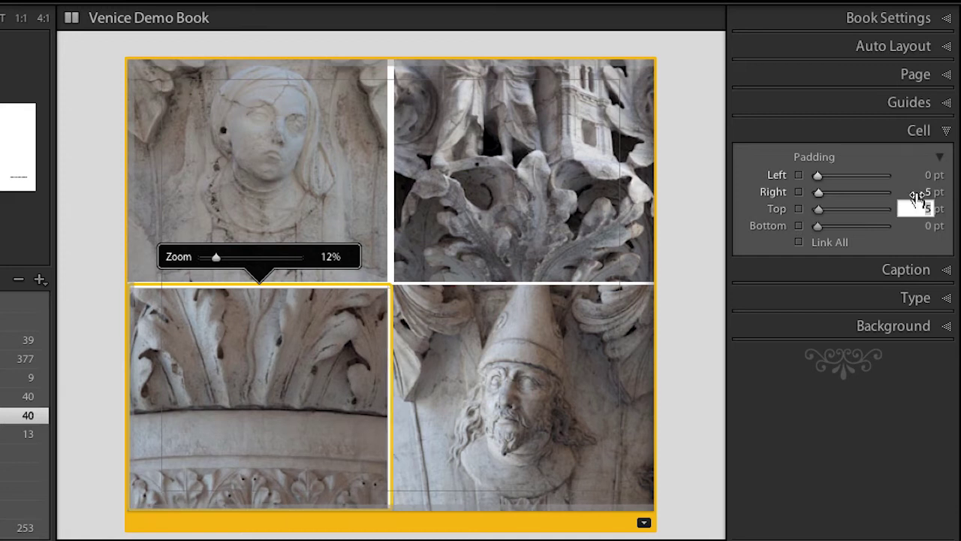
Unlink the cell padding of page 6's lower-right photo and set its top and left padding to 5 pt
left_click(517, 383)
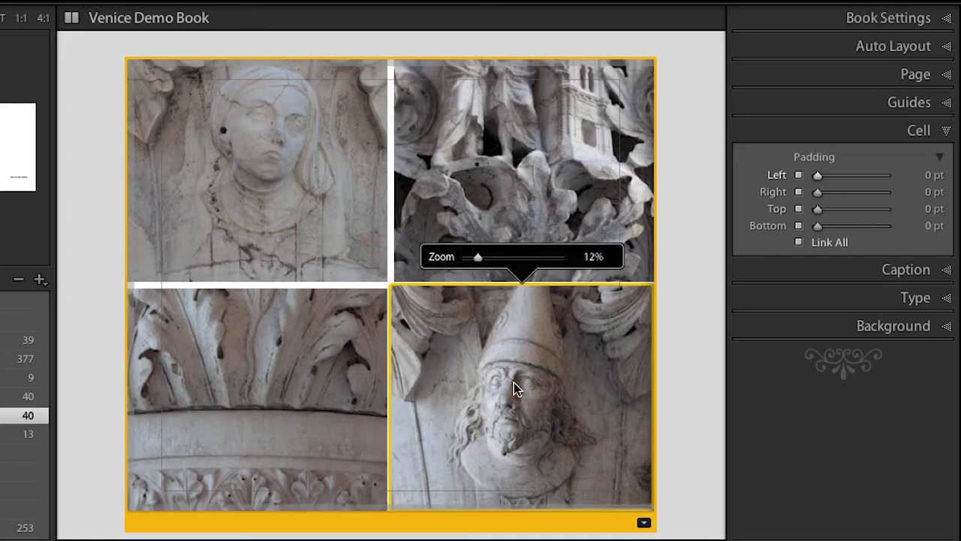
left_click(799, 243)
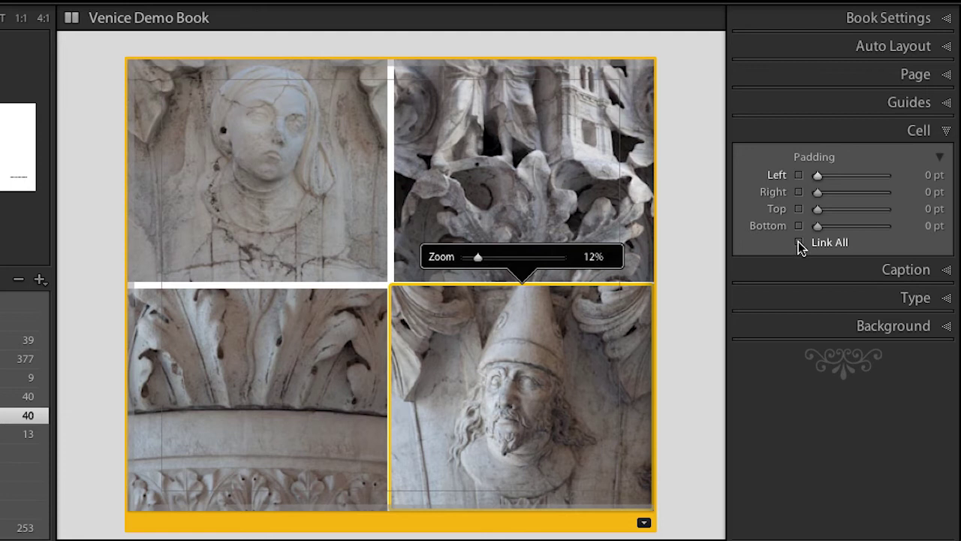
left_click(920, 214)
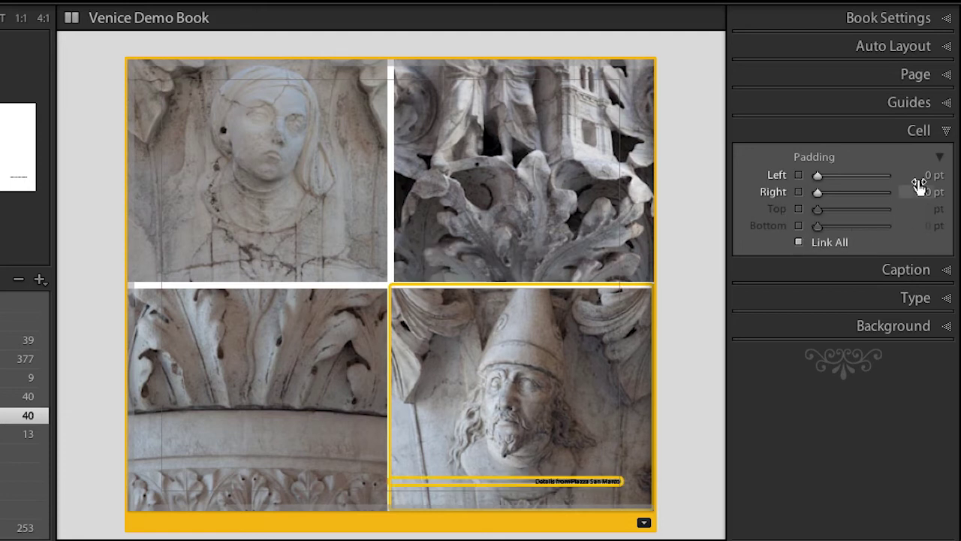
left_click(918, 180)
type("5")
key("Tab")
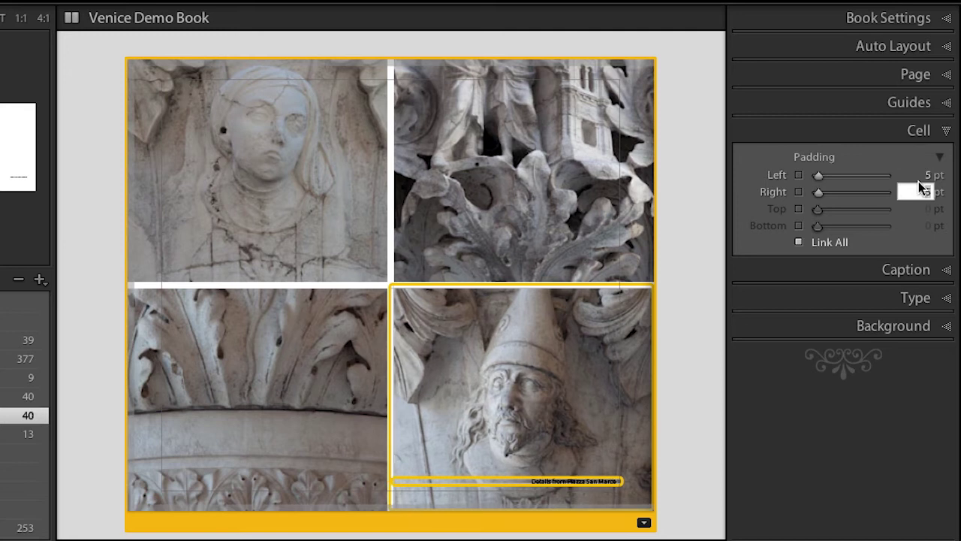
left_click(709, 299)
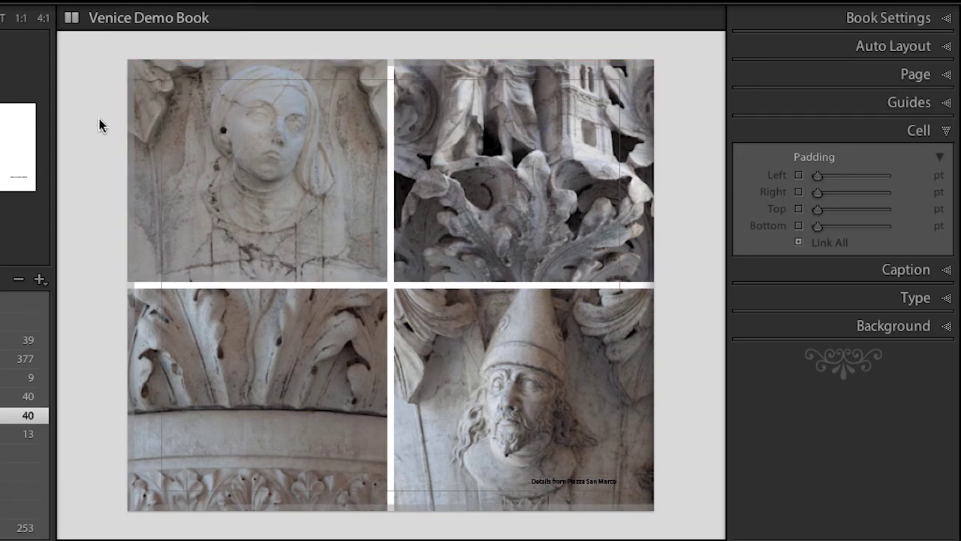
Shift the woman's bust slightly down in its cell and move the upper-right photo up so the carved leaves fill its cell
left_click(328, 123)
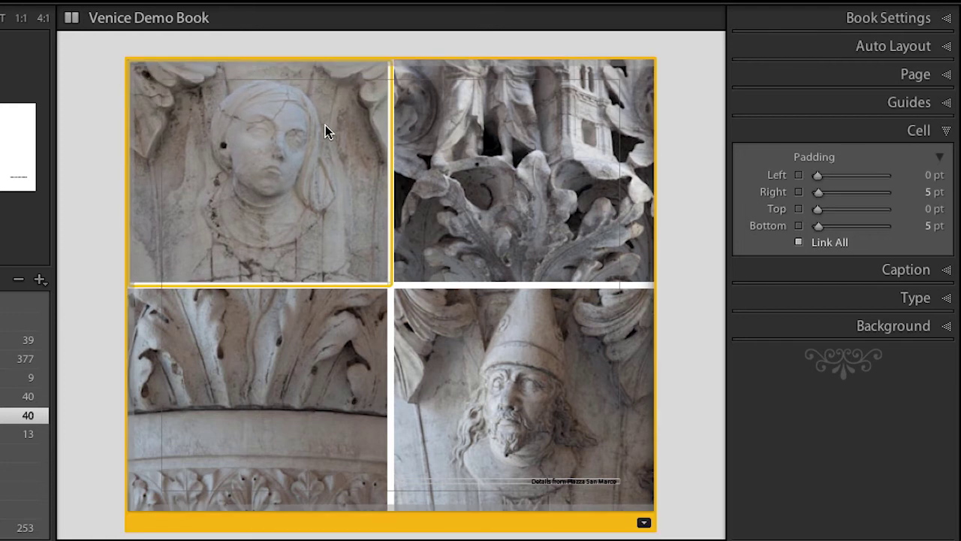
left_click(553, 167)
left_click_drag(553, 168, 555, 91)
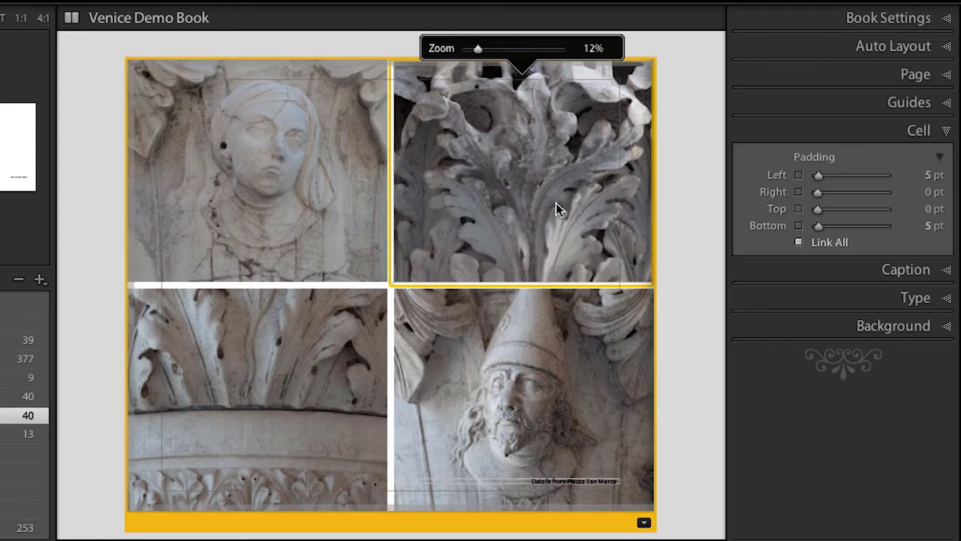
left_click_drag(556, 202, 555, 157)
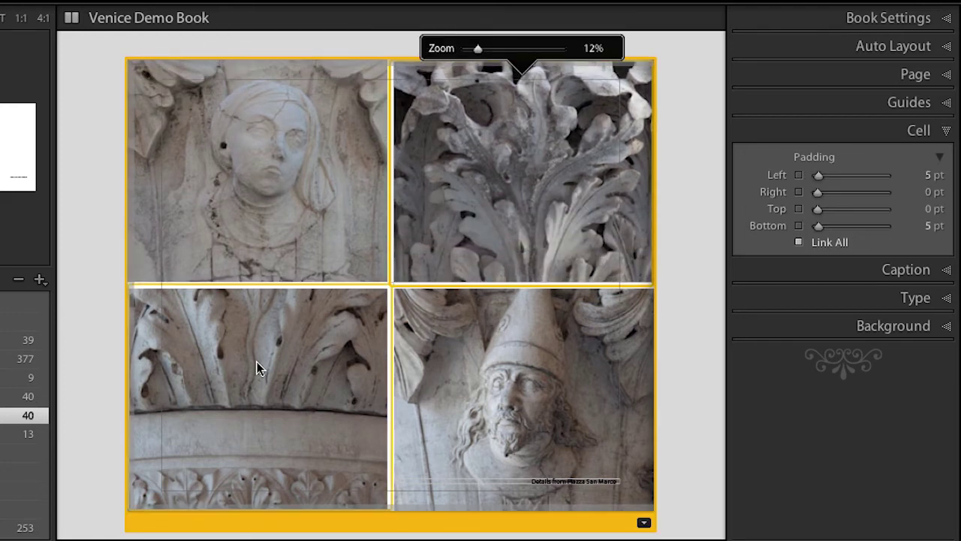
Move the lower-left photo up to frame its carved leaf band, zoom it to 15%, and return to the spread of pages 6 and 7
left_click(262, 318)
left_click_drag(279, 476, 280, 393)
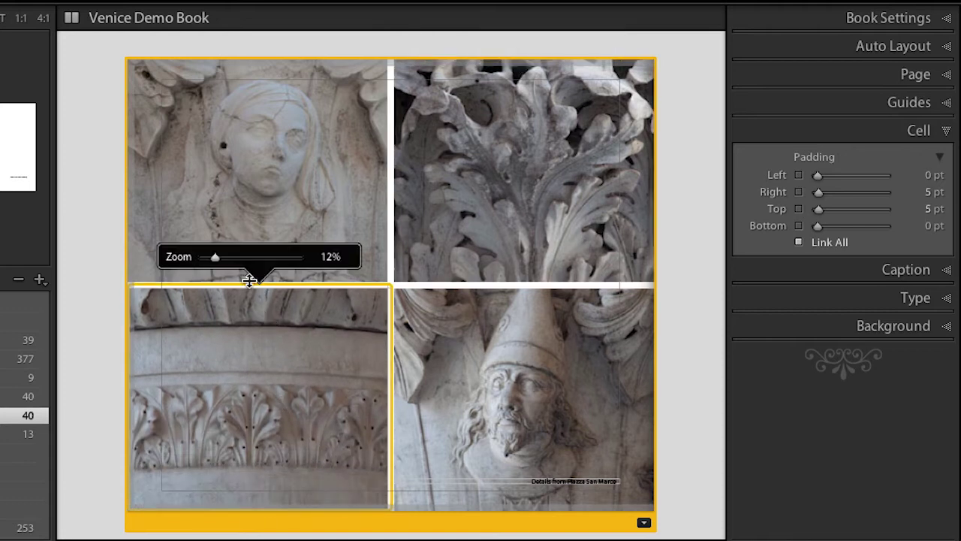
left_click_drag(216, 259, 219, 259)
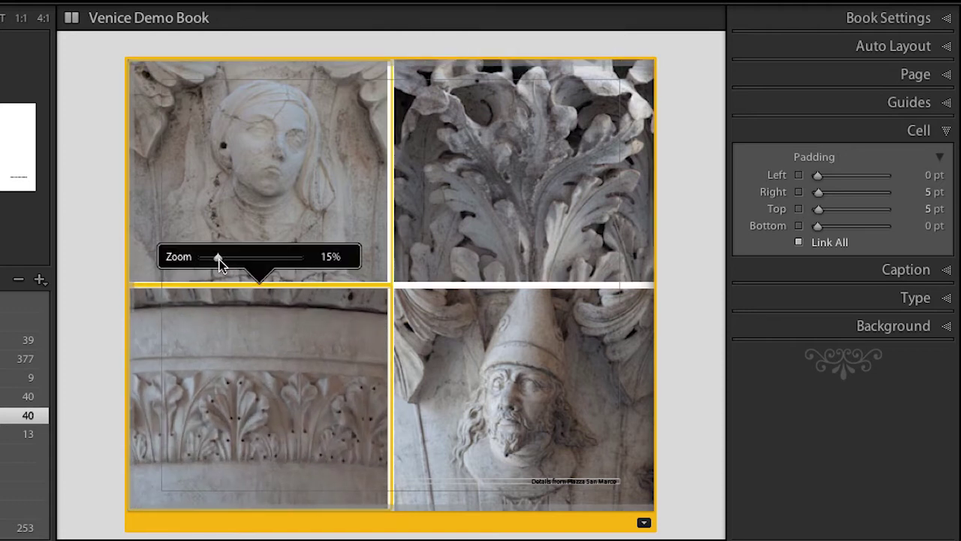
left_click_drag(229, 350, 236, 361)
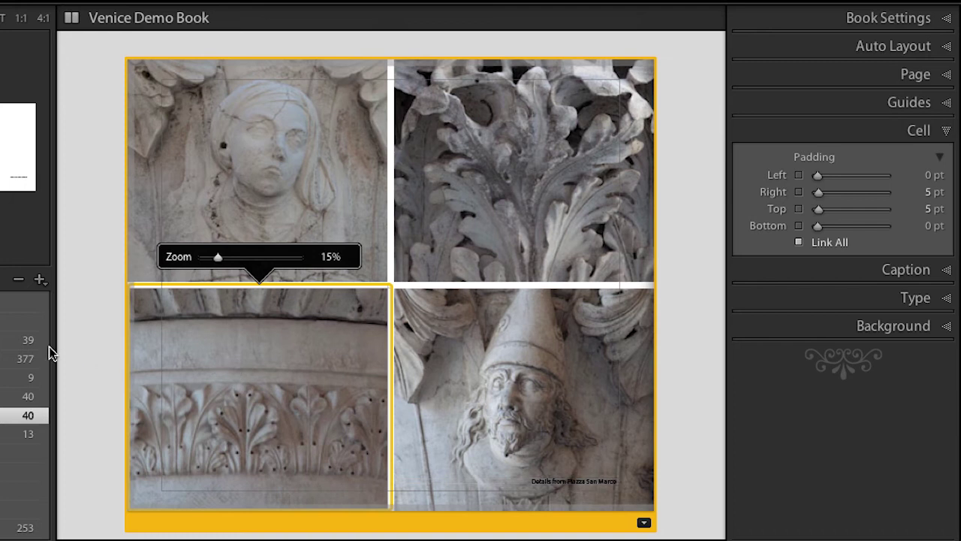
left_click(92, 345)
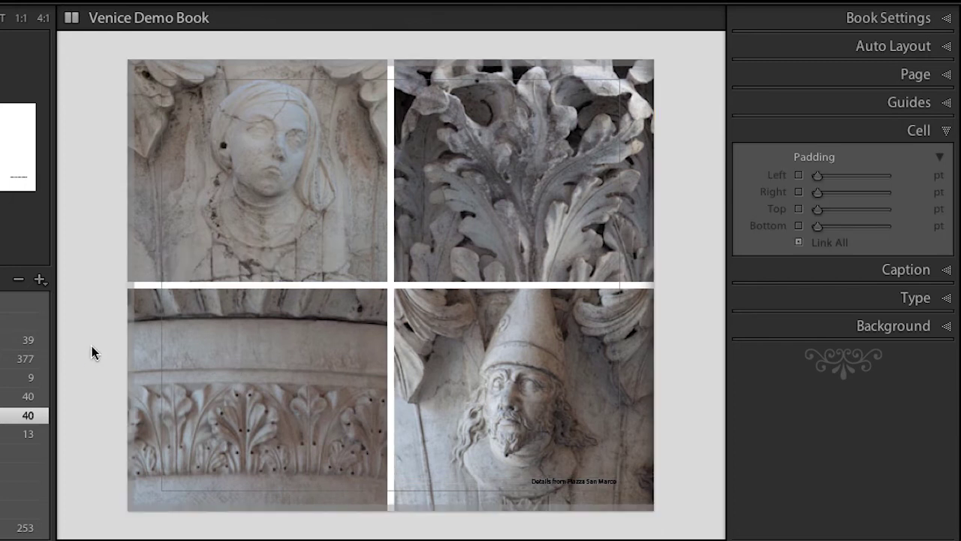
key("ctrl+r")
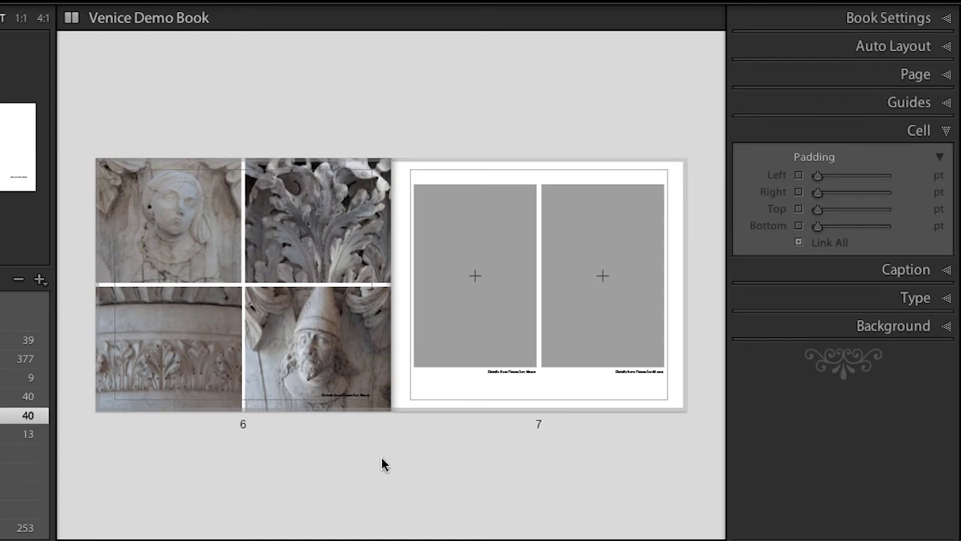
Turn off page 6's caption and place the white mask photo in page 7's first cell
left_click(377, 432)
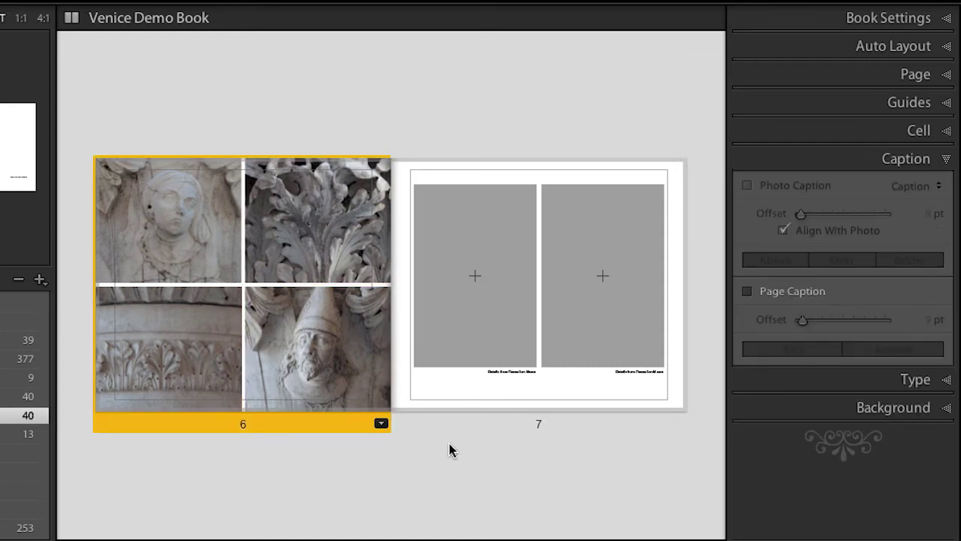
left_click(498, 423)
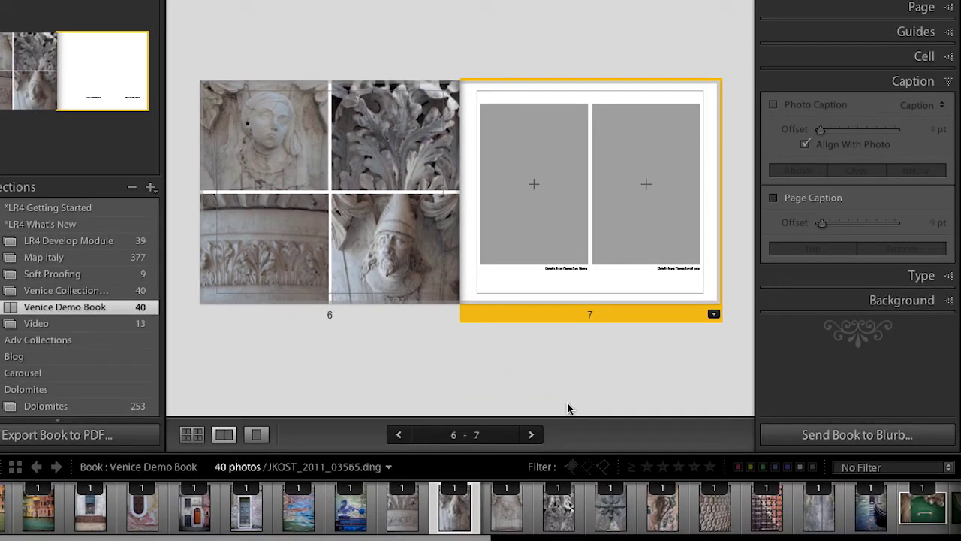
scroll(456, 536, "right", 10)
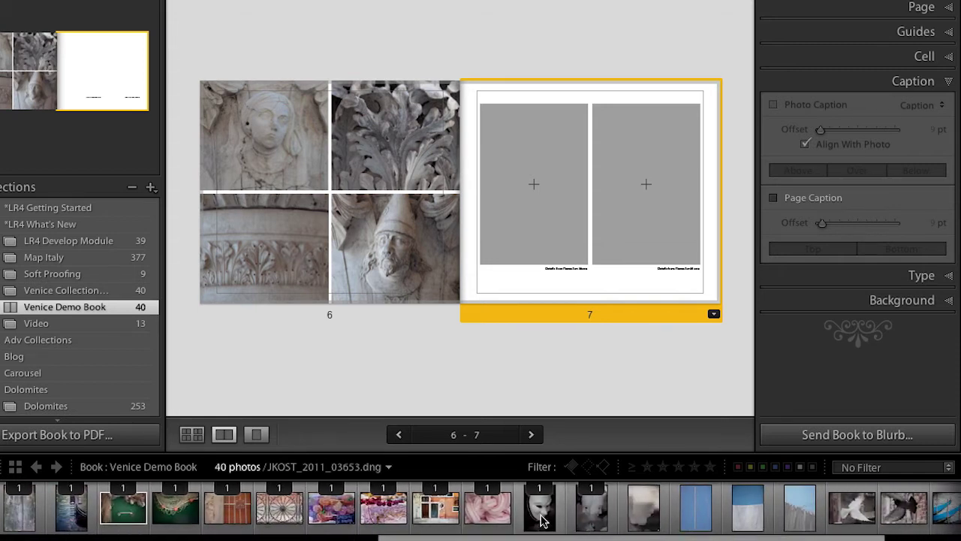
left_click_drag(542, 520, 544, 208)
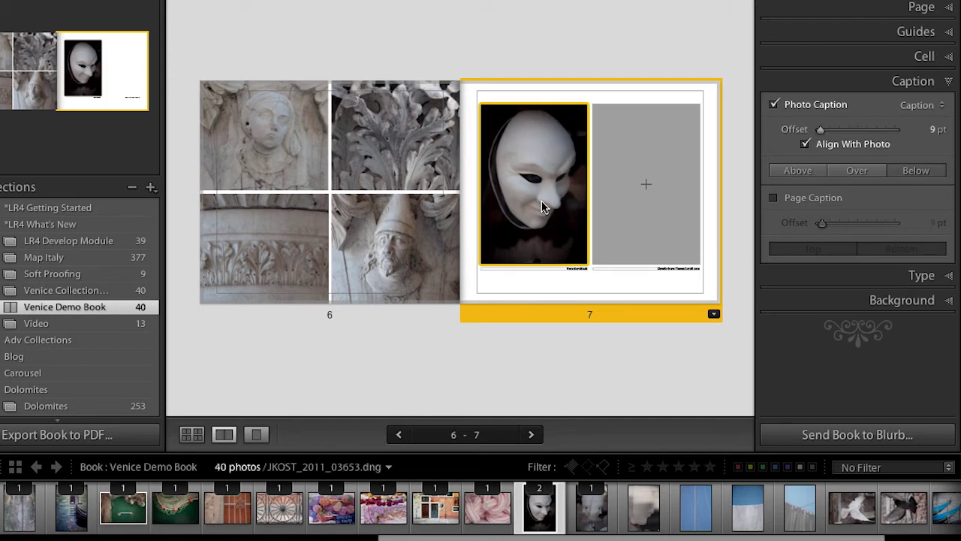
Switch page 7 to the full-bleed 1 Photo layout and frame the mask photo, zoomed to fill the cell and shifted up to show the chin
left_click(713, 313)
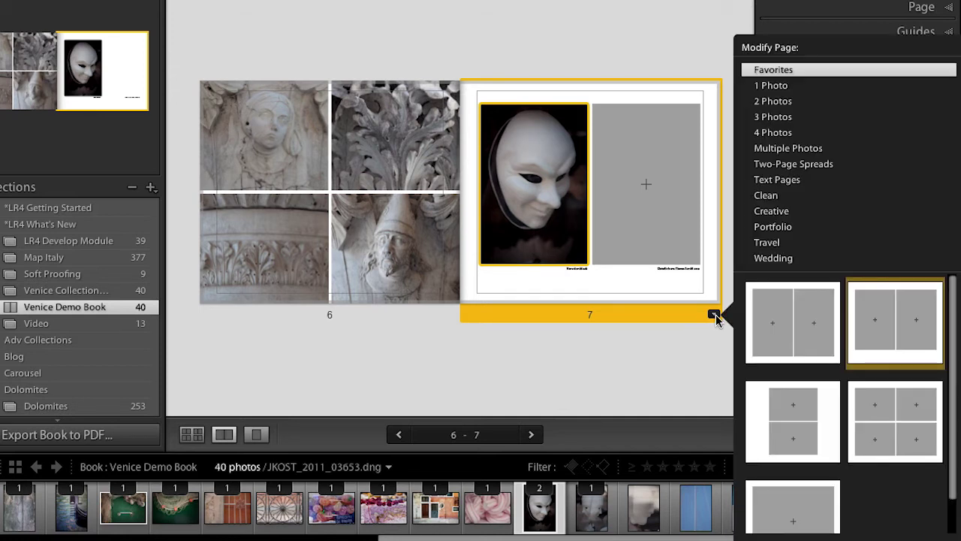
left_click(779, 88)
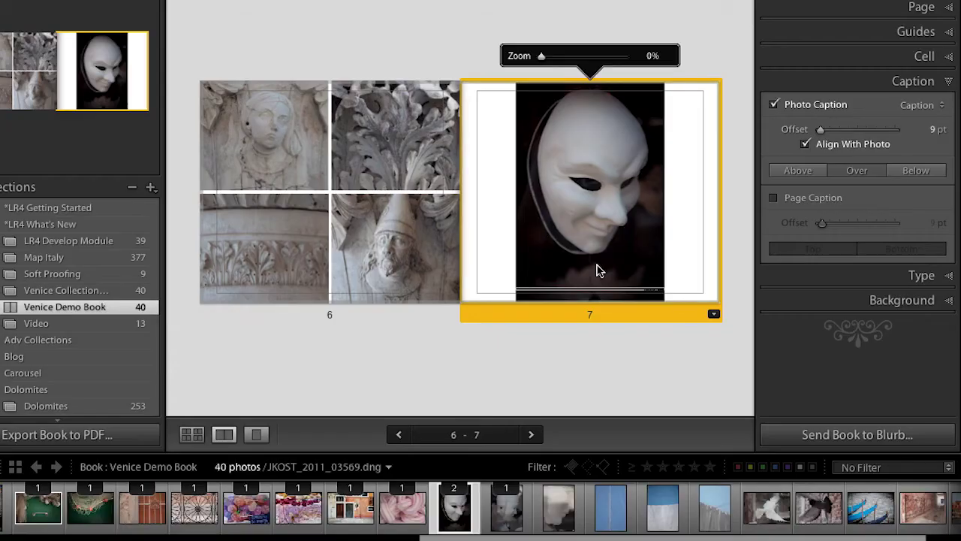
right_click(598, 269)
left_click(623, 273)
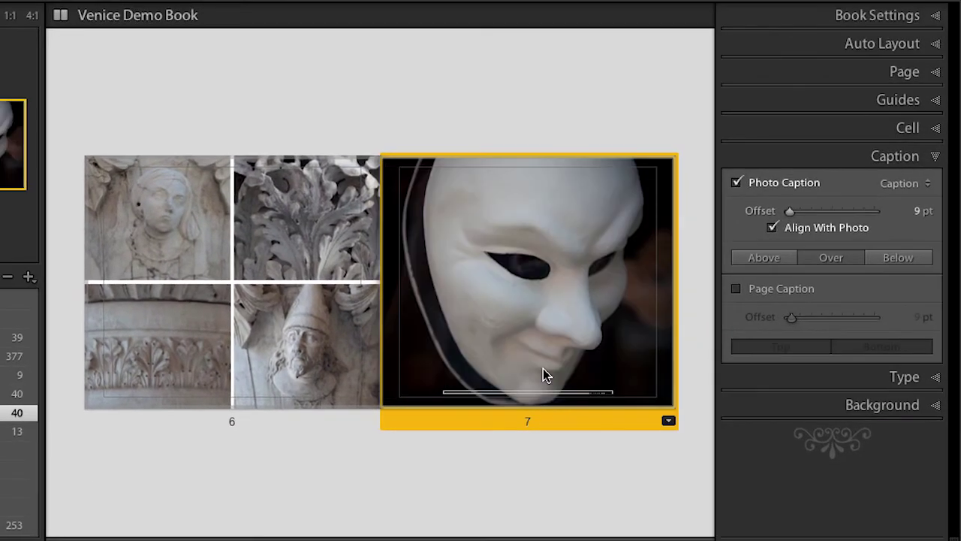
left_click_drag(540, 364, 535, 338)
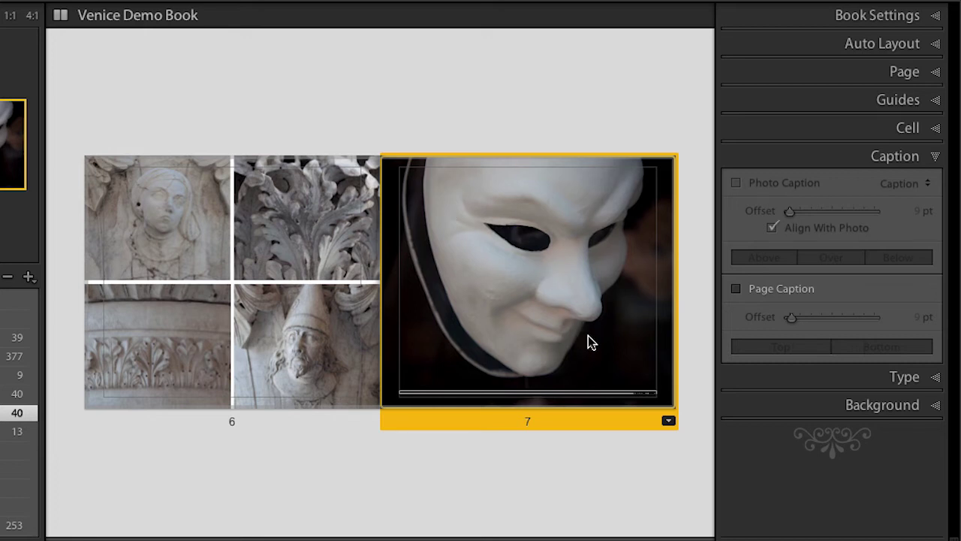
Show all the book's pages and move the mask page ahead of the four-photo stone carvings page so it becomes page 6
key("ctrl+e")
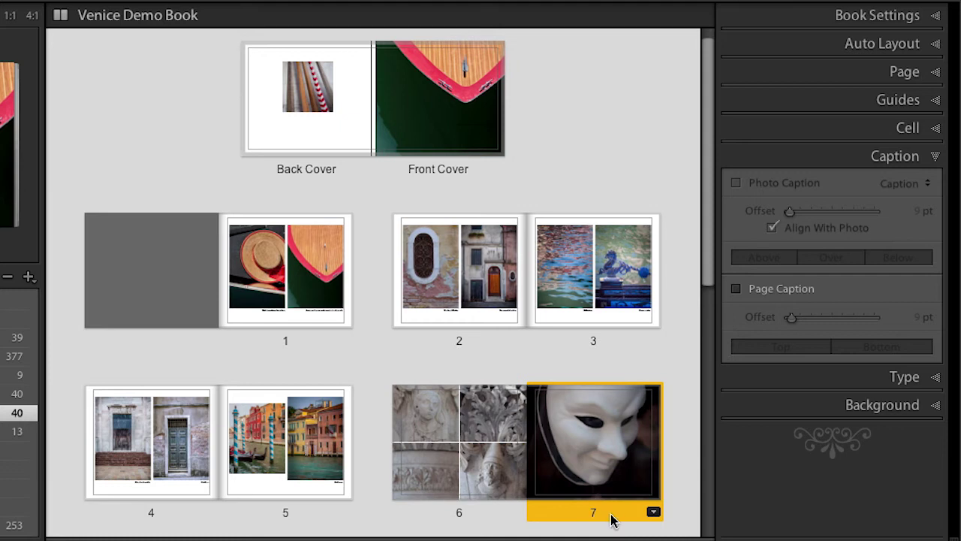
left_click_drag(612, 519, 399, 517)
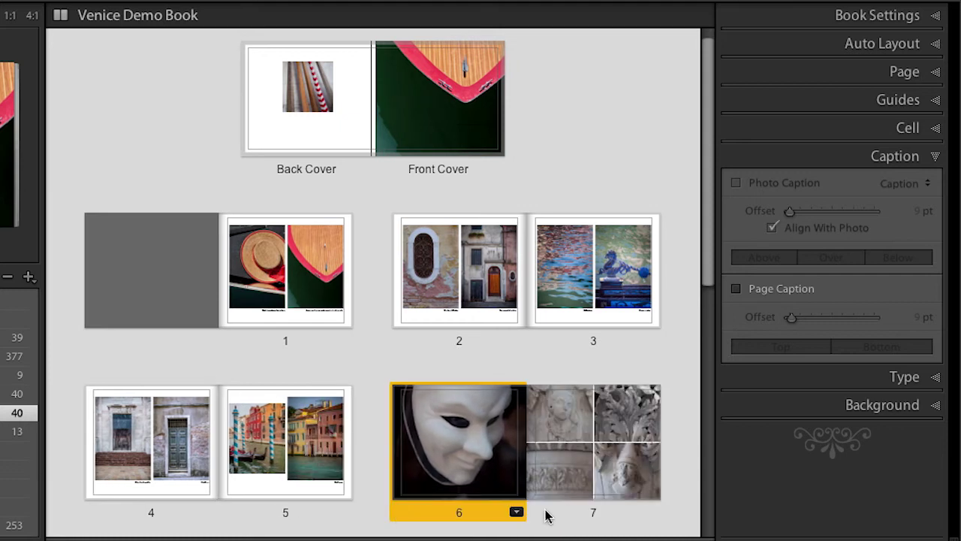
left_click(569, 518)
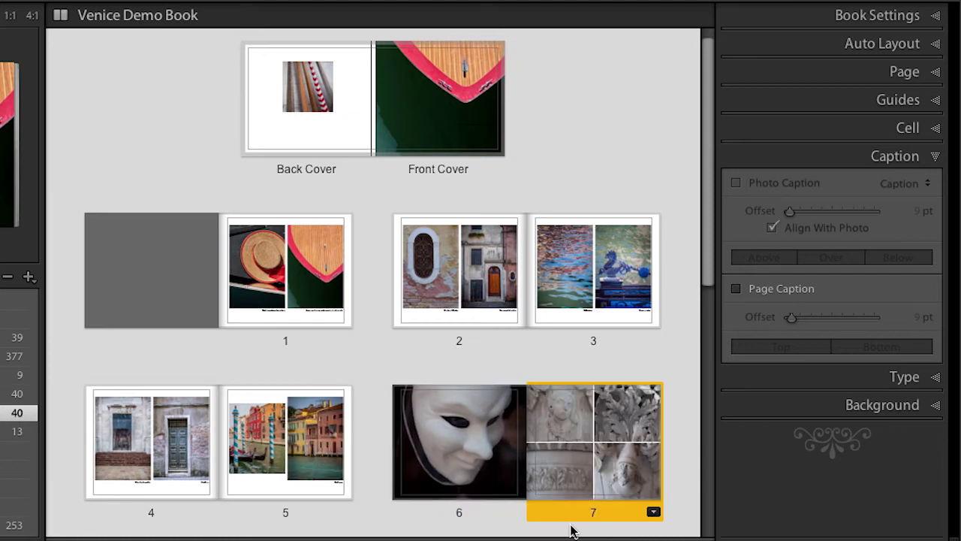
left_click(570, 530)
Add a new page 12 after page 11, using page 11's stacked two-photo layout
scroll(570, 530, "down", 3)
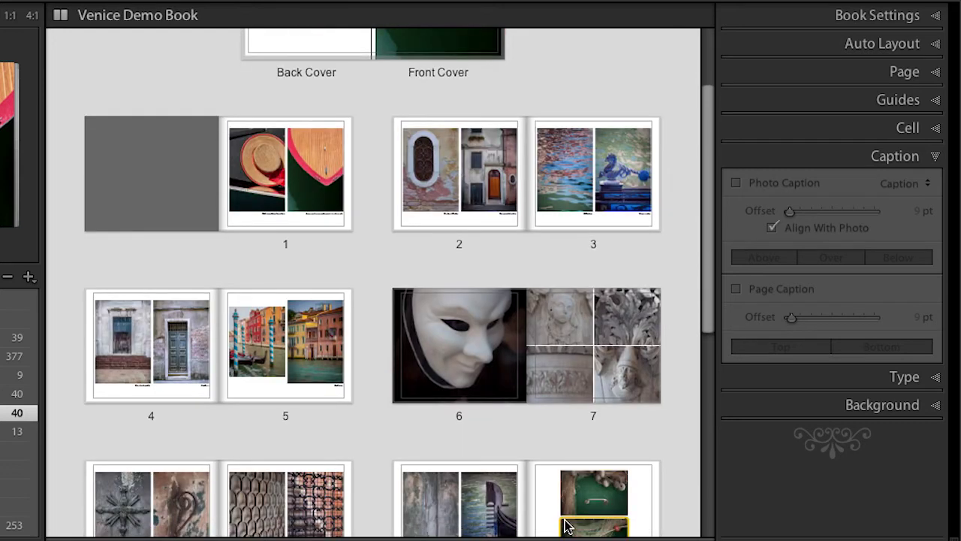
scroll(567, 525, "down", 8)
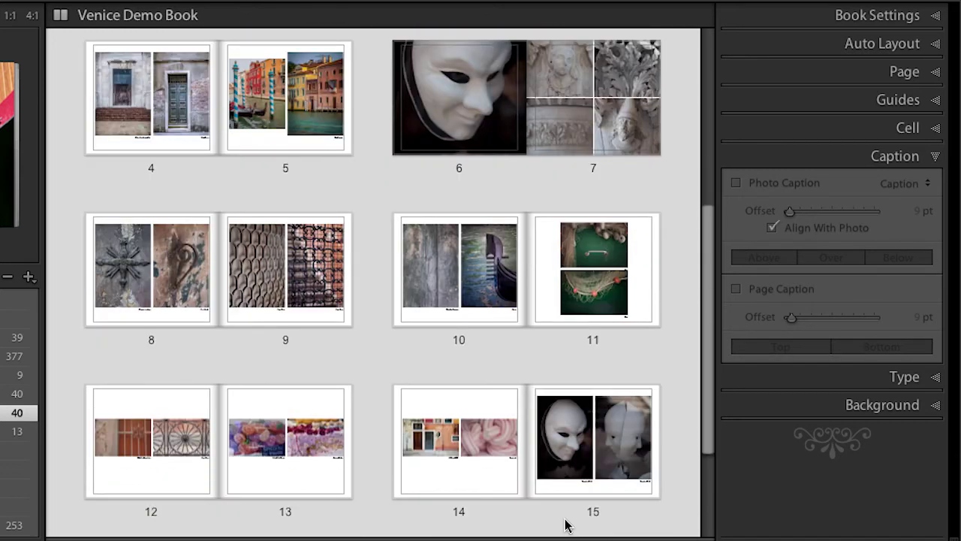
scroll(567, 526, "down", 1)
left_click(584, 319)
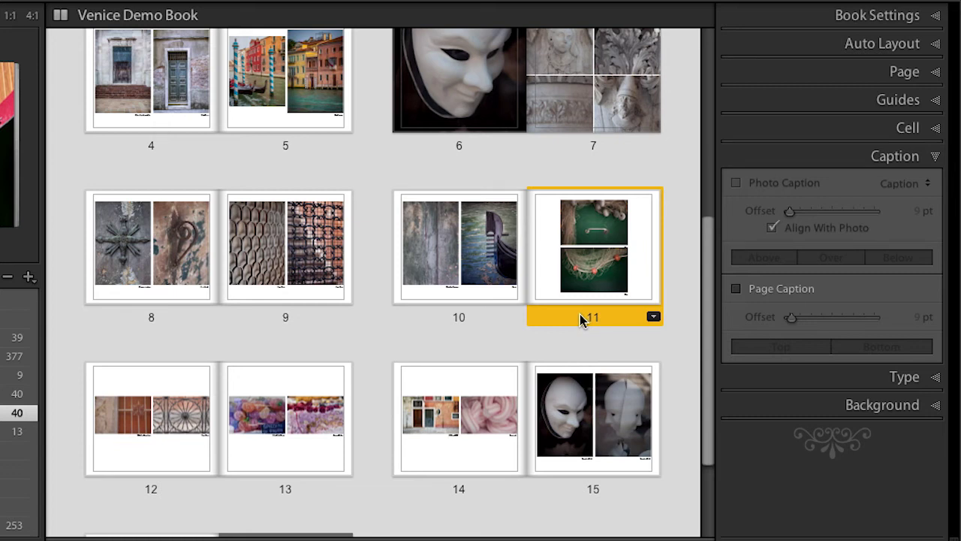
left_click(653, 319)
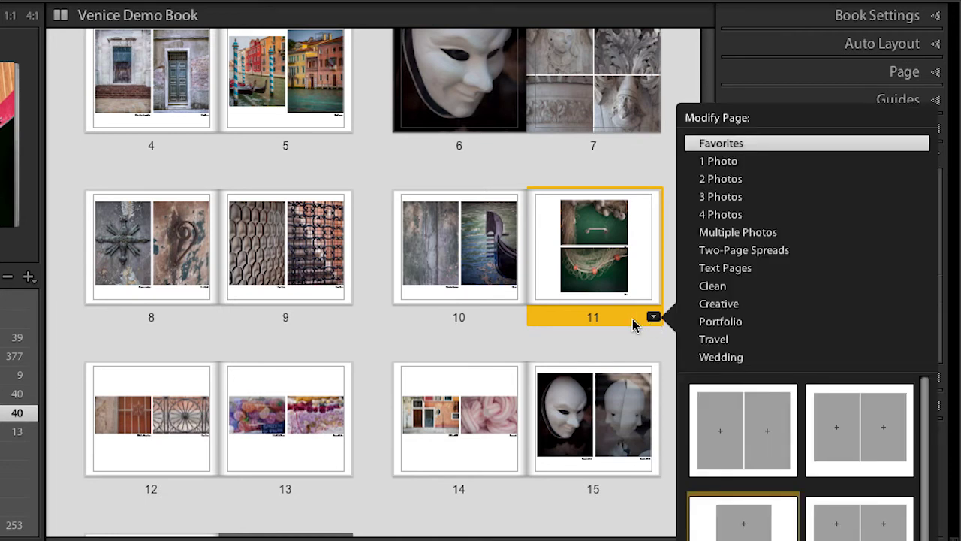
left_click(635, 326)
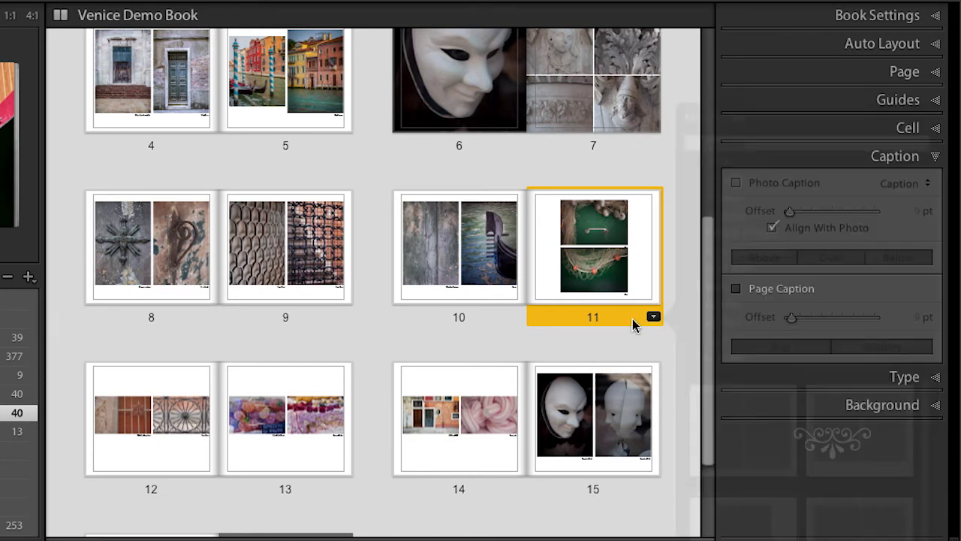
left_click(801, 70)
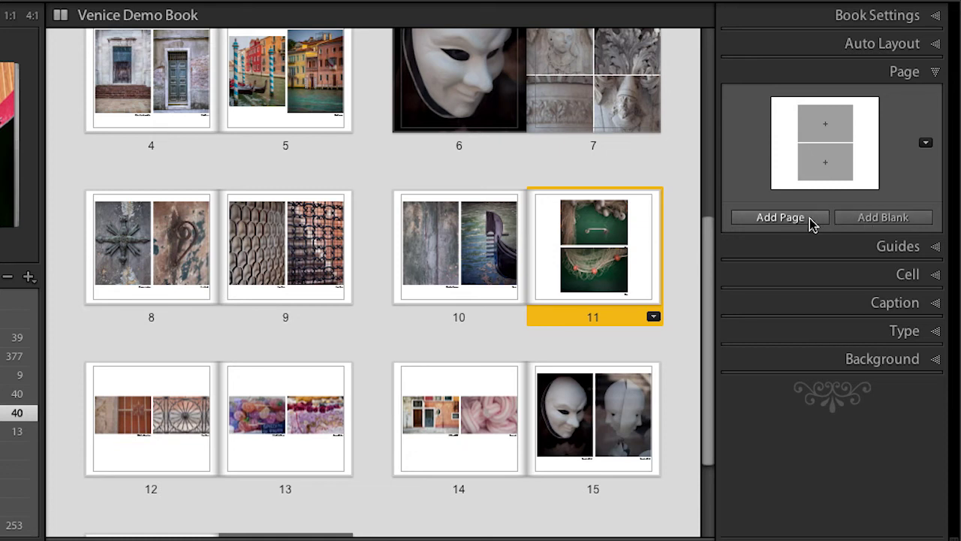
left_click(780, 217)
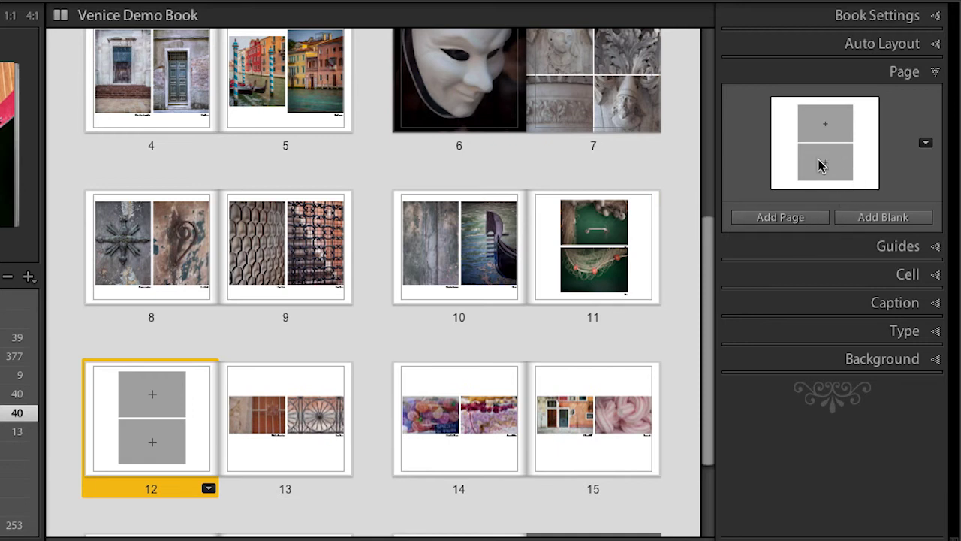
left_click(644, 315)
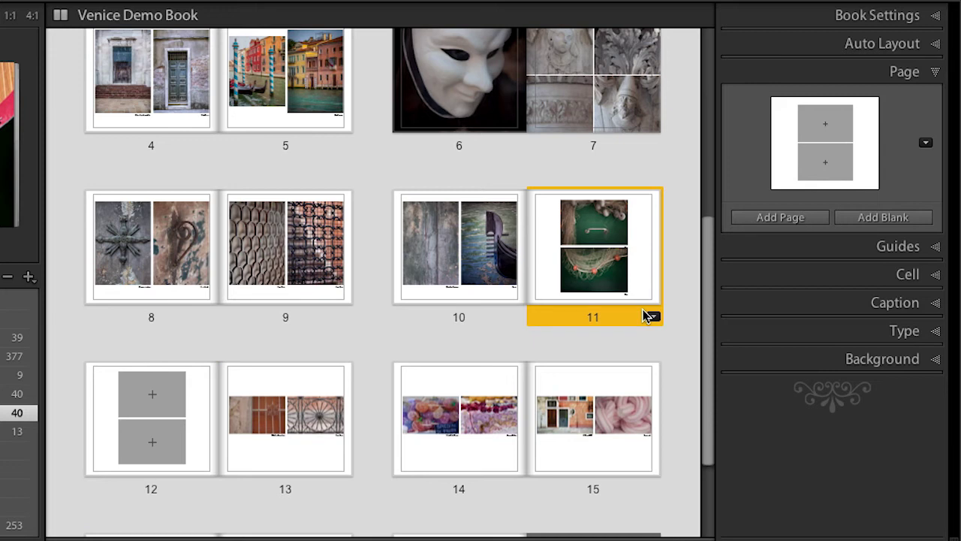
left_click(683, 319)
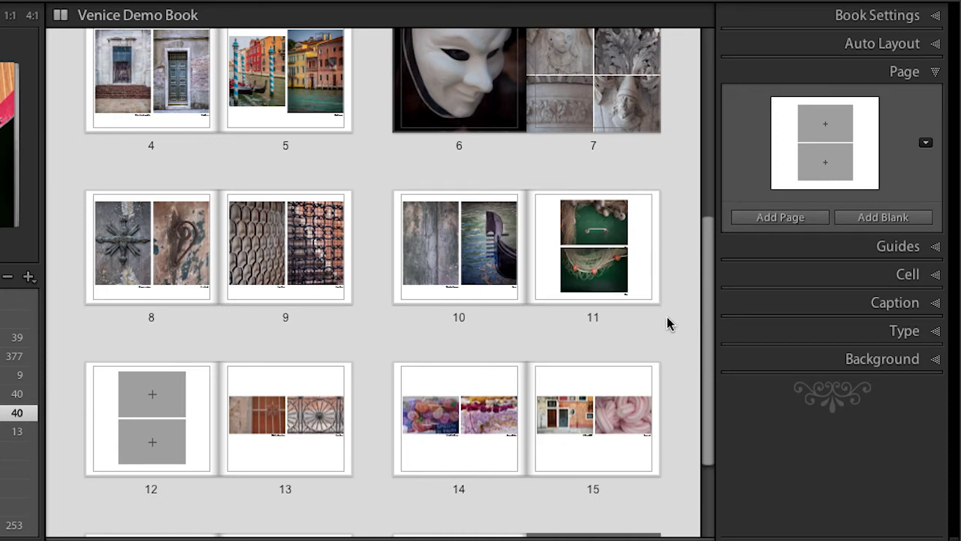
Change page 12 to the Two-Page Spreads layout with one bordered photo cell crossing the fold and empty space on its right
left_click(178, 492)
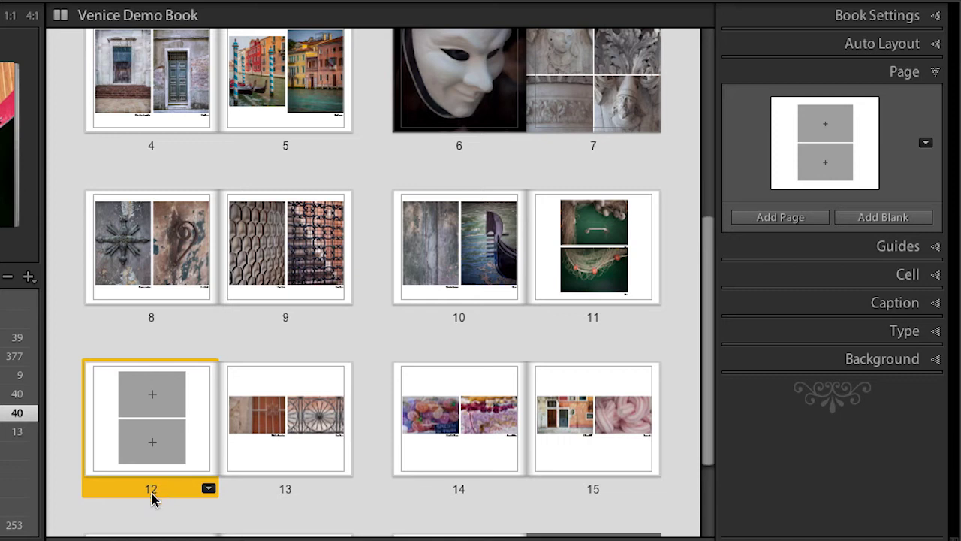
left_click(208, 489)
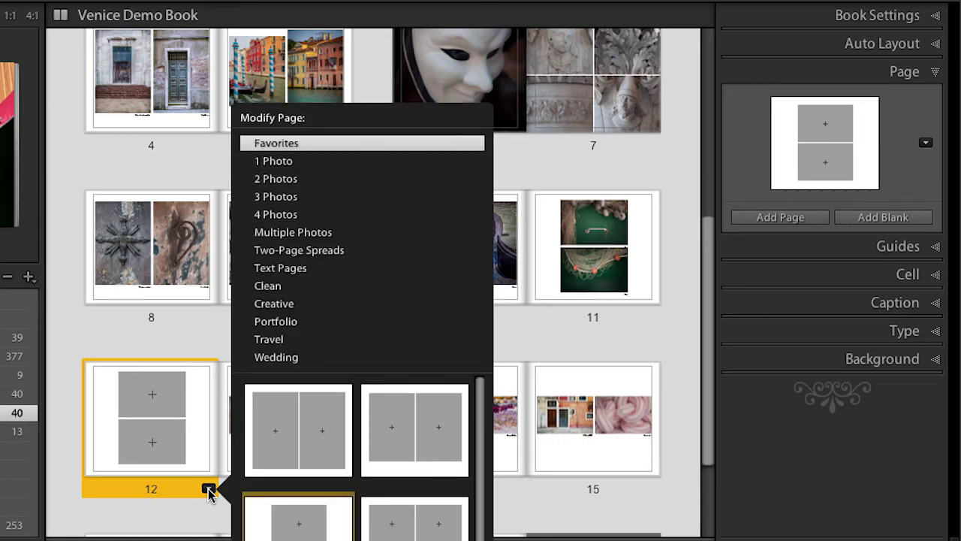
left_click(265, 251)
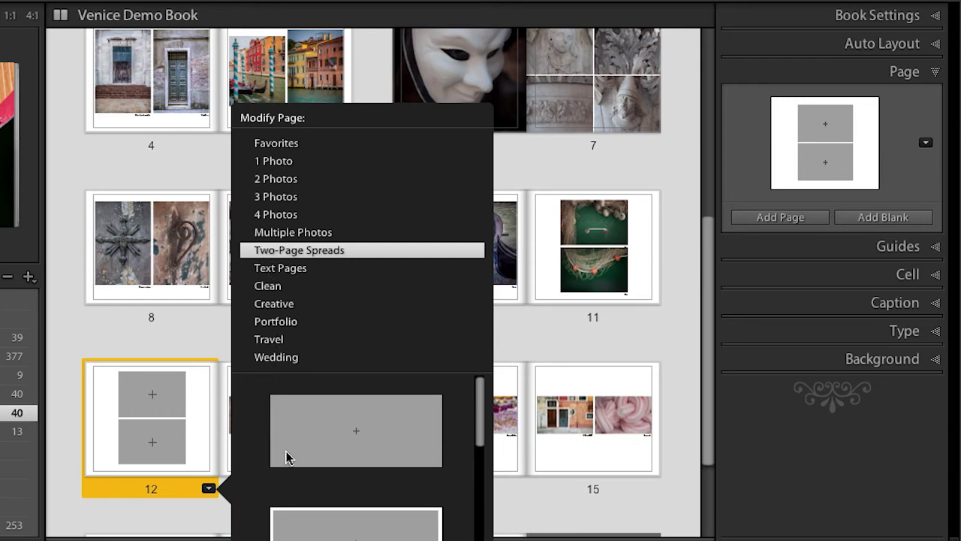
scroll(289, 473, "down", 2)
scroll(290, 477, "down", 4)
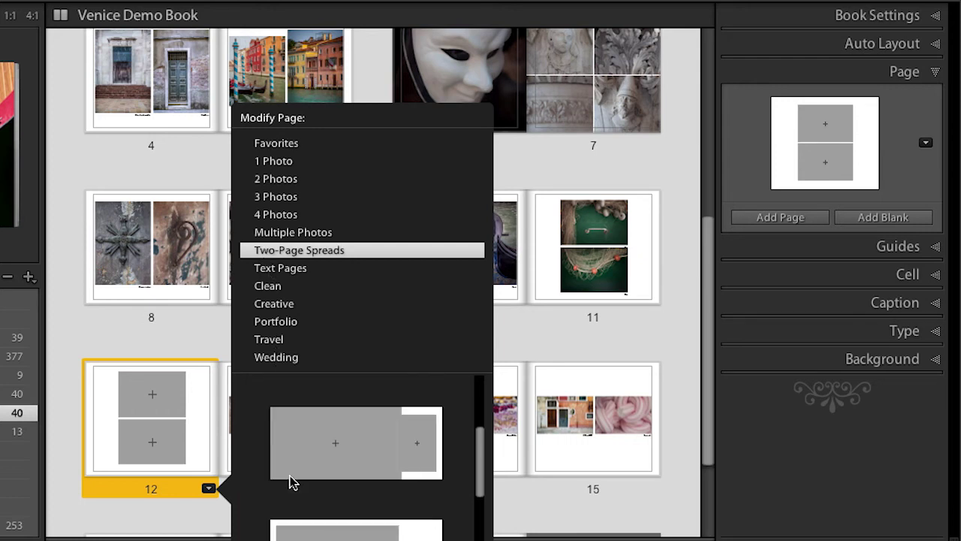
left_click(299, 512)
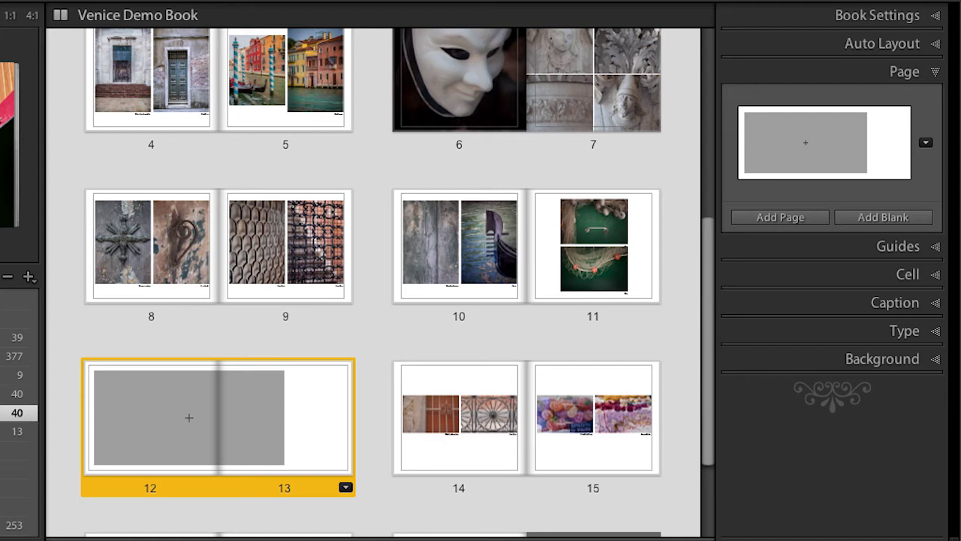
Place the photo of the yellow building and canal bridge on the 12–13 spread, zoomed to fill the cell and shifted slightly up
left_click_drag(226, 537, 148, 415)
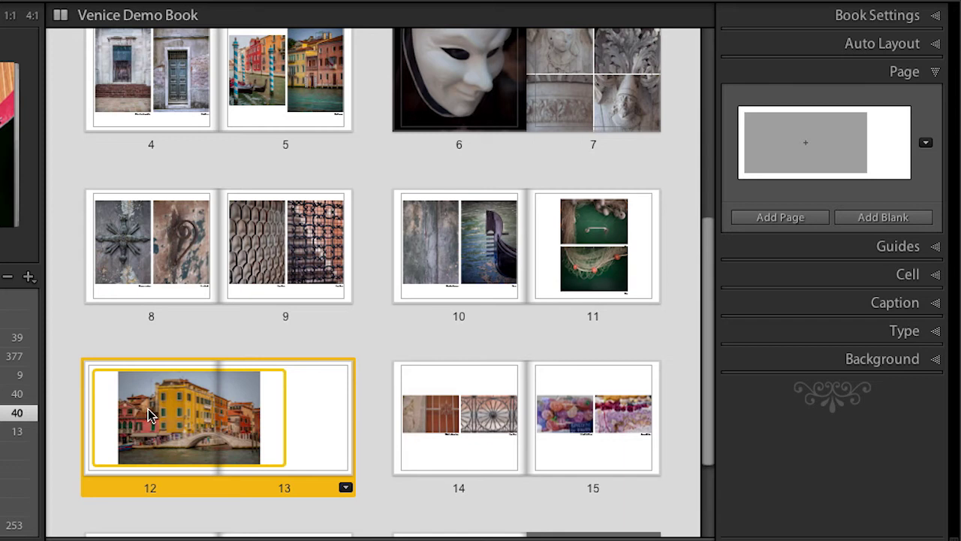
right_click(148, 408)
left_click(155, 416)
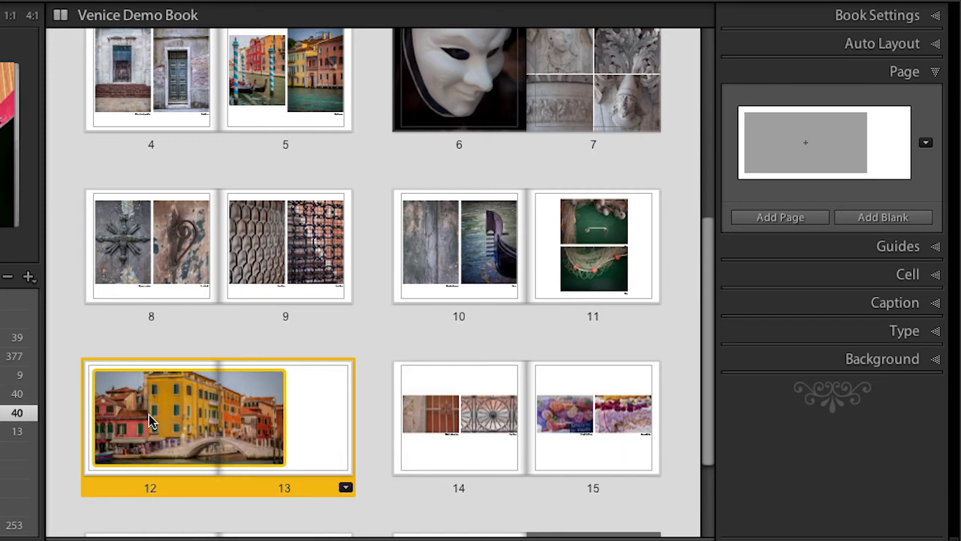
left_click_drag(154, 404, 155, 400)
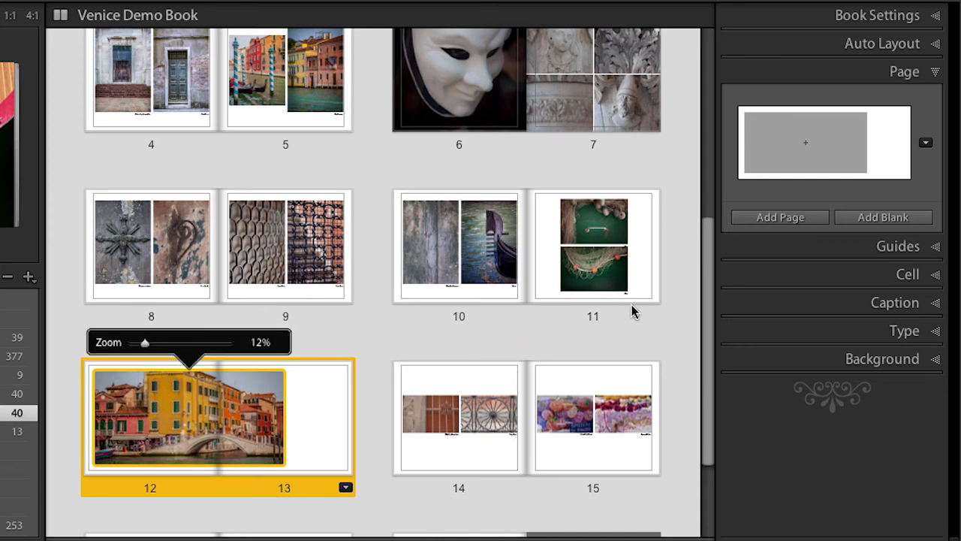
Add two blank pages as pages 14 and 15 and place the white dove photo on the first and the dark pigeon on the second
left_click(862, 217)
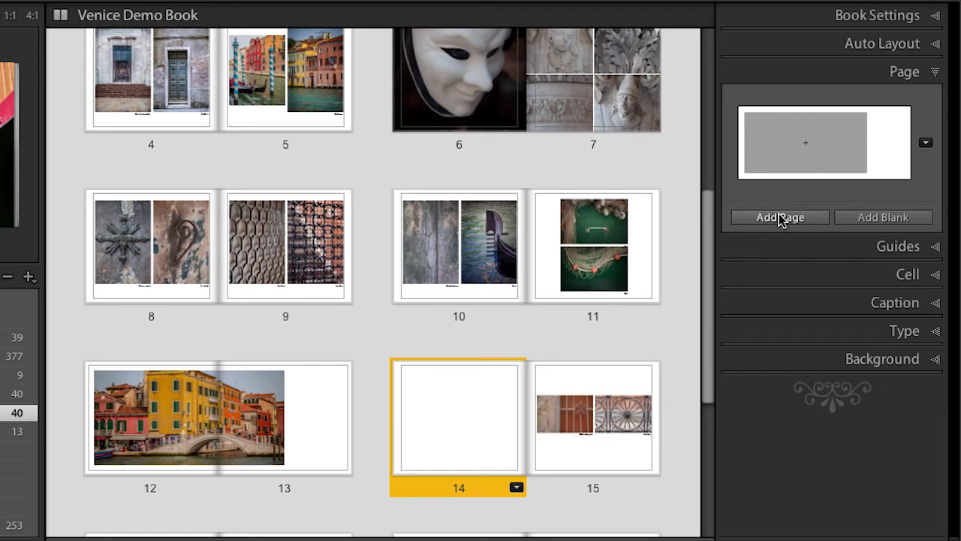
left_click(863, 219)
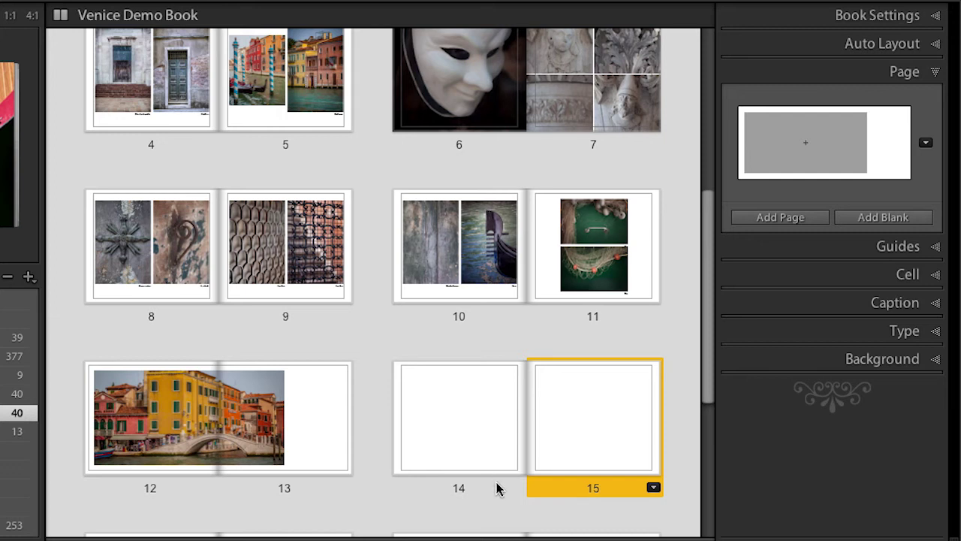
left_click_drag(459, 538, 473, 398)
left_click_drag(671, 534, 600, 418)
left_click(601, 419)
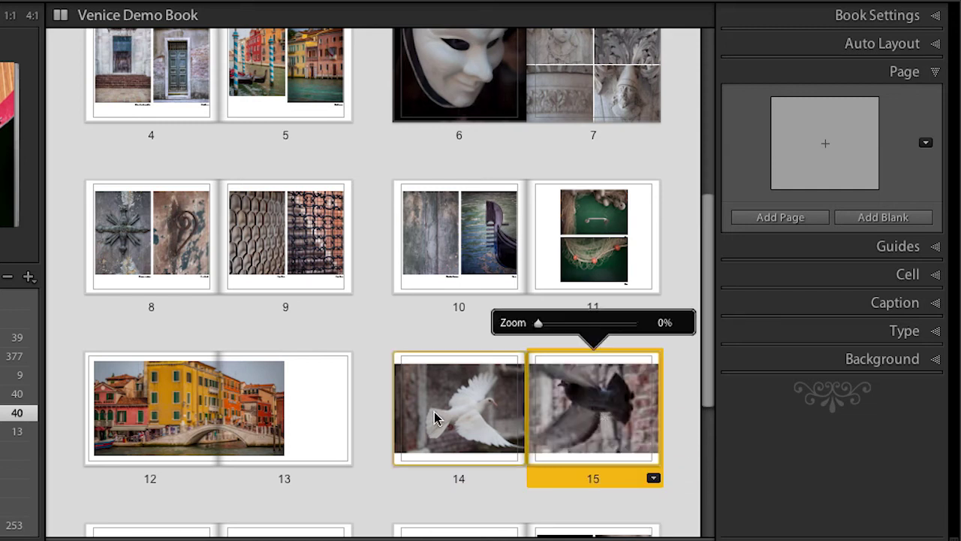
Zoom the bird photos on pages 14 and 15 to fill their cells, and shift the dove left and the pigeon right
left_click(434, 417)
right_click(434, 415)
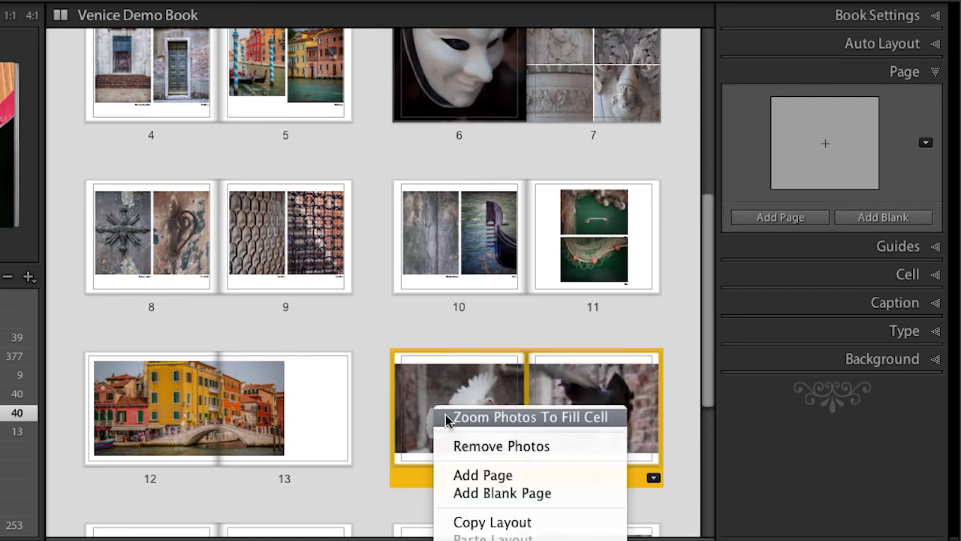
left_click(442, 415)
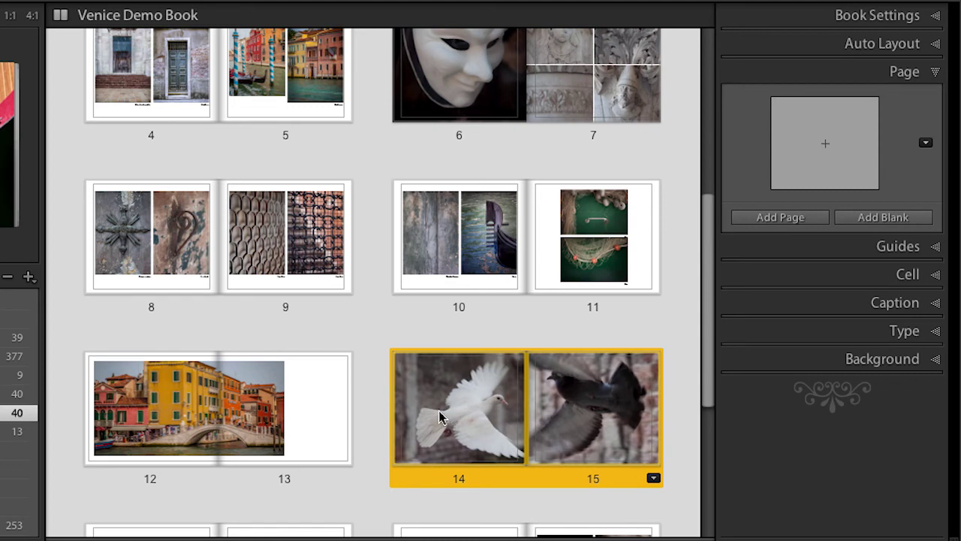
left_click(439, 409)
left_click_drag(453, 408, 427, 408)
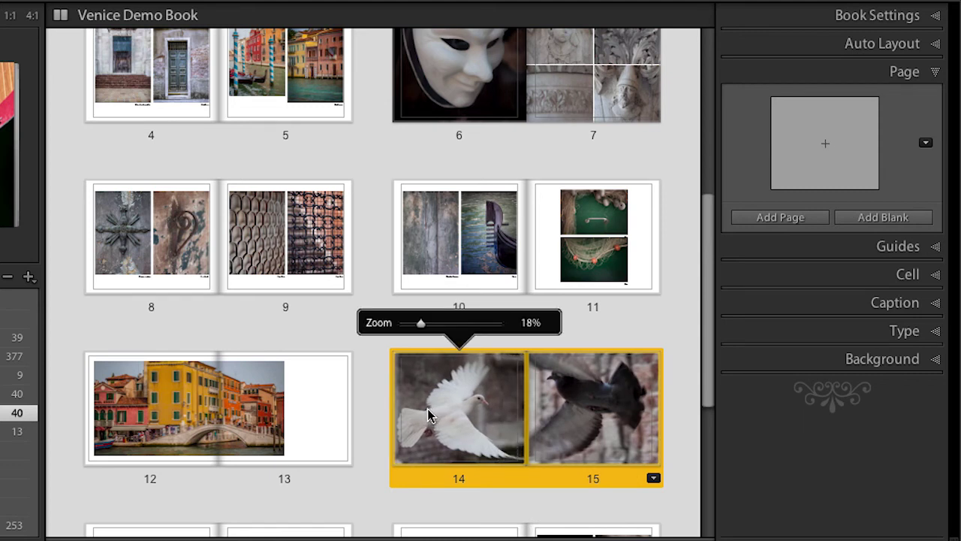
left_click_drag(586, 399, 624, 398)
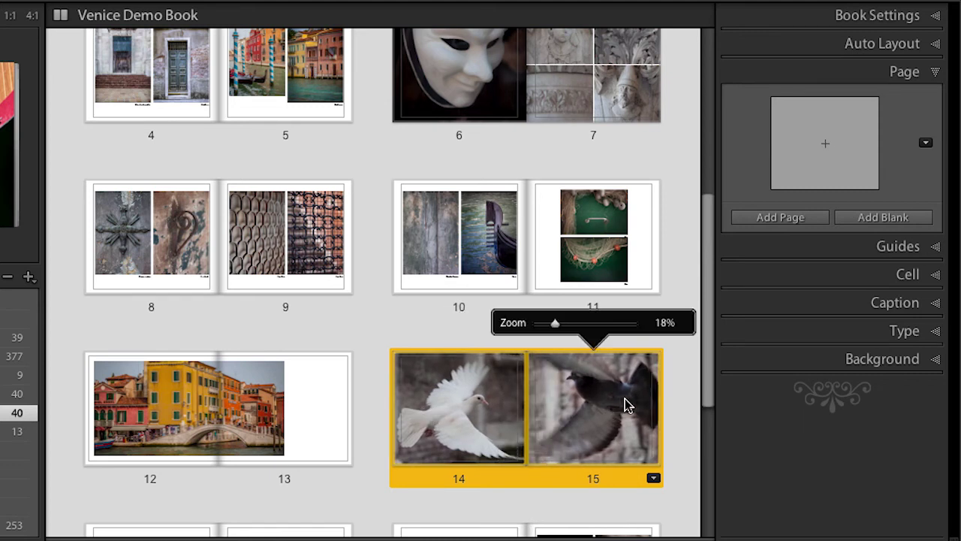
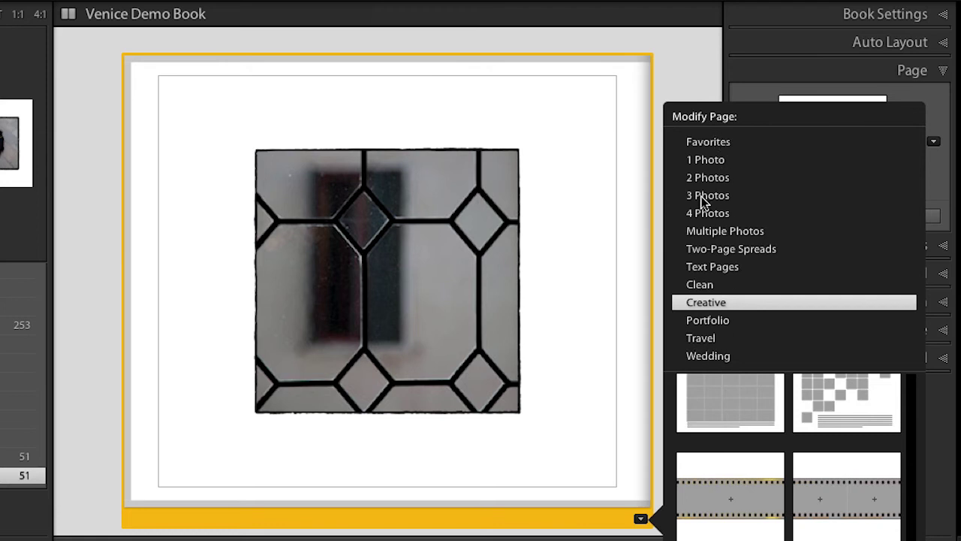
Dismiss the page layout choices, return to the multi-page view and look through the book's spreads
left_click(661, 243)
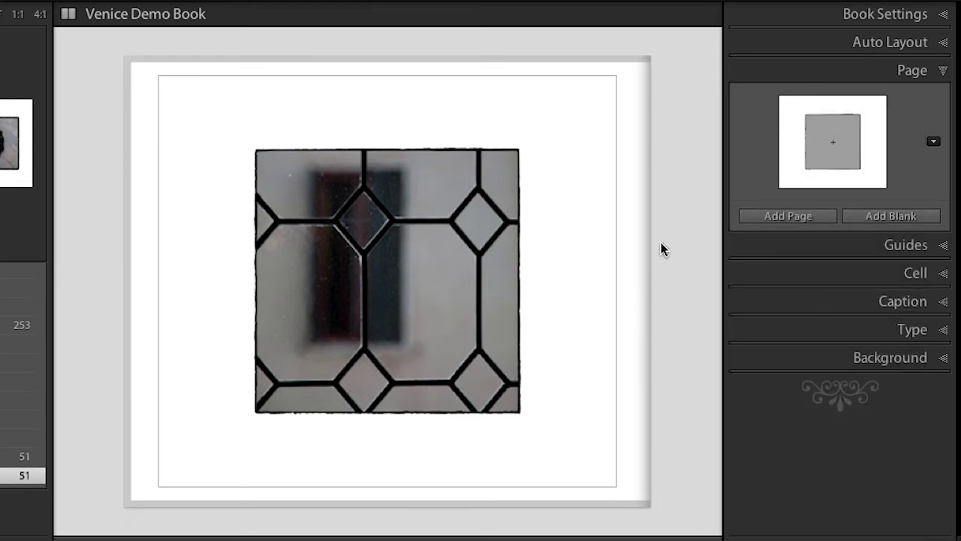
key("ctrl+e")
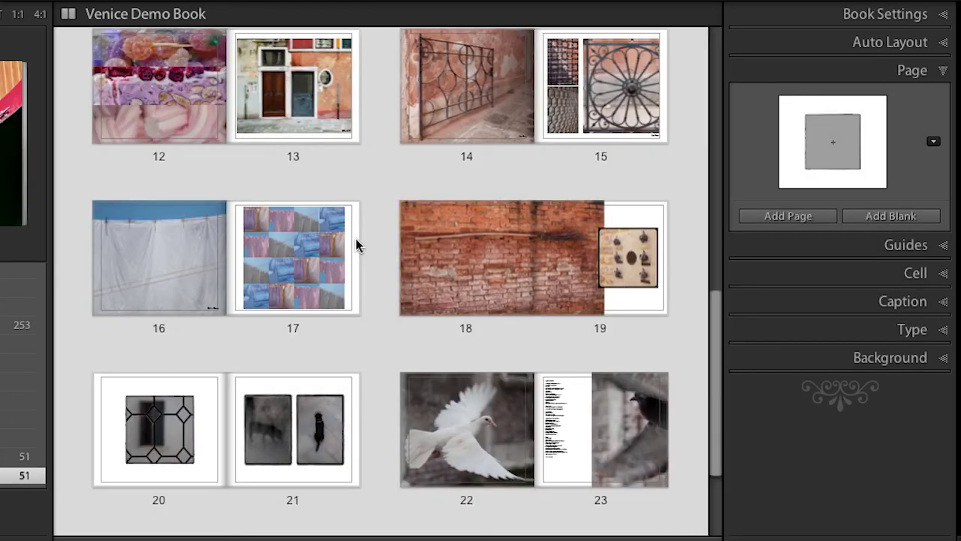
left_click(261, 227)
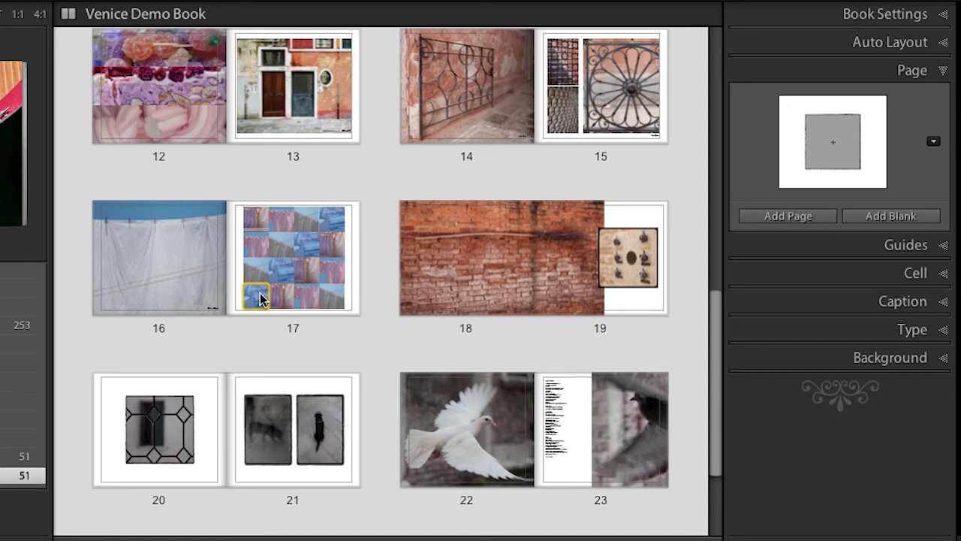
scroll(362, 321, "down", 1)
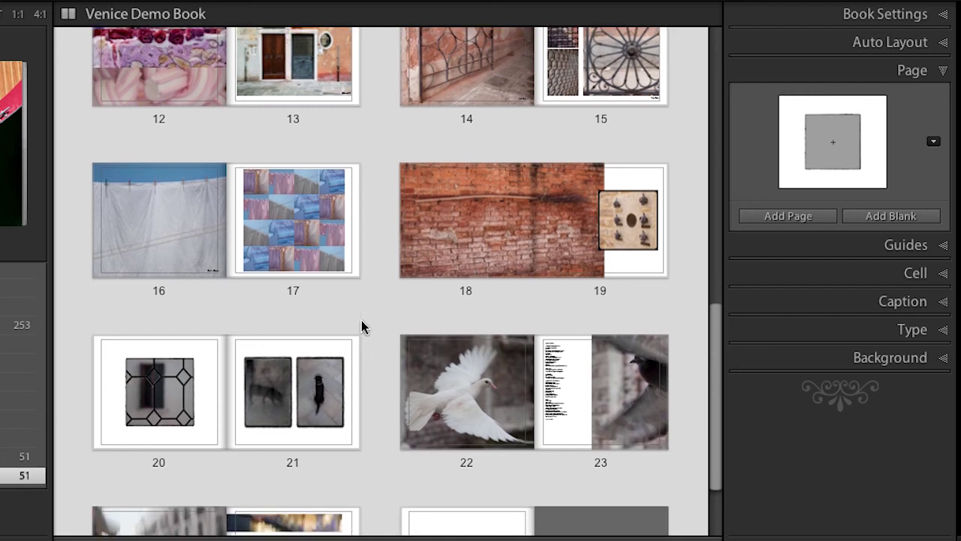
scroll(362, 327, "down", 3)
scroll(390, 193, "up", 15)
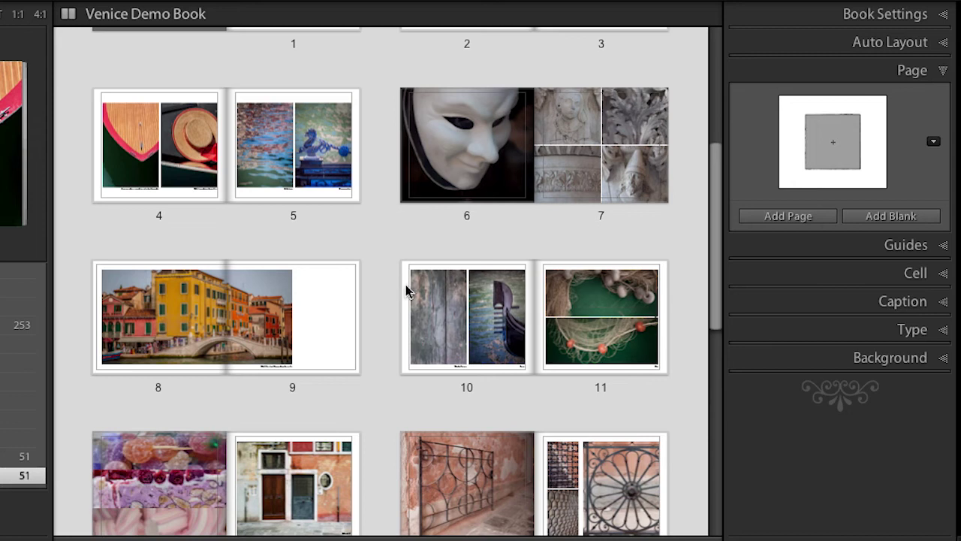
On page 11, turn off the photo captions of both fishing-net pictures and add a page caption reading "Nets of venice"
double_click(585, 383)
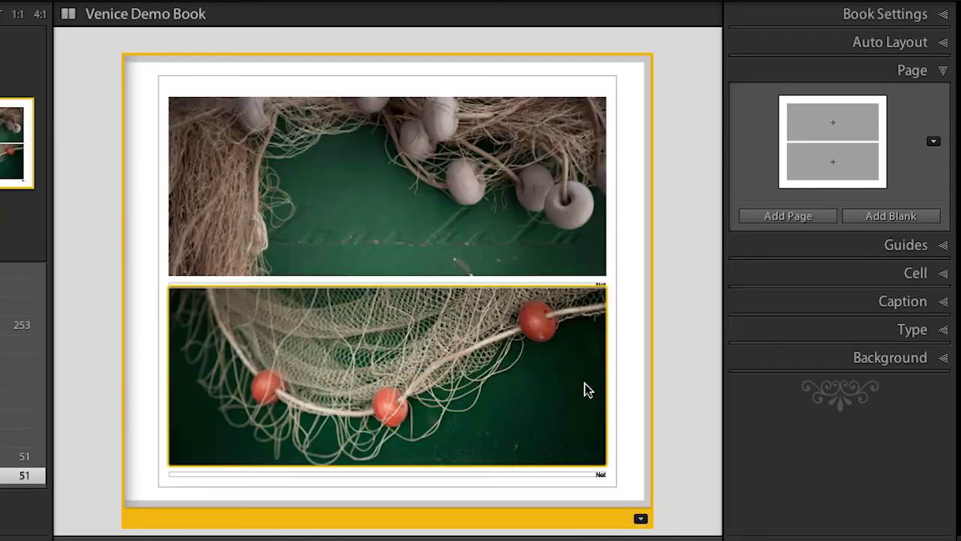
left_click(603, 286)
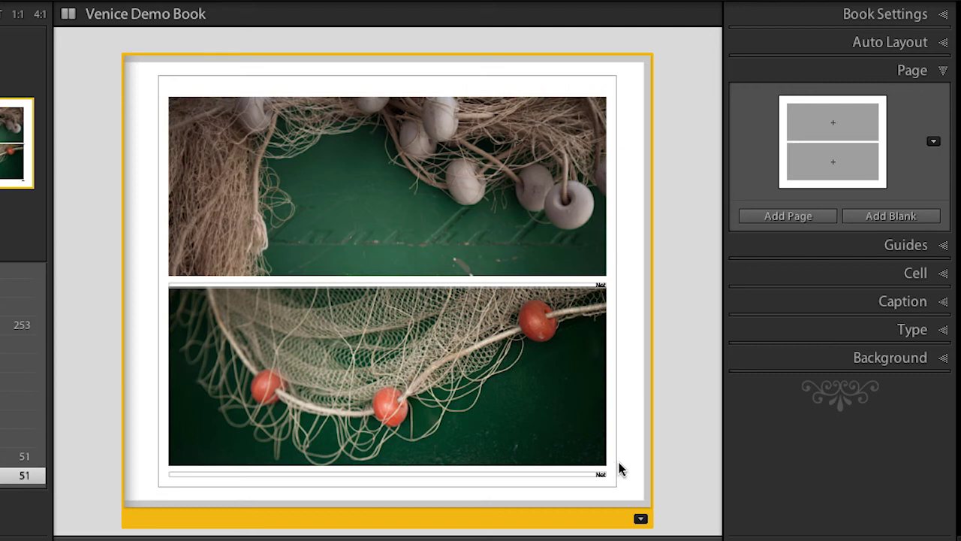
left_click(820, 301)
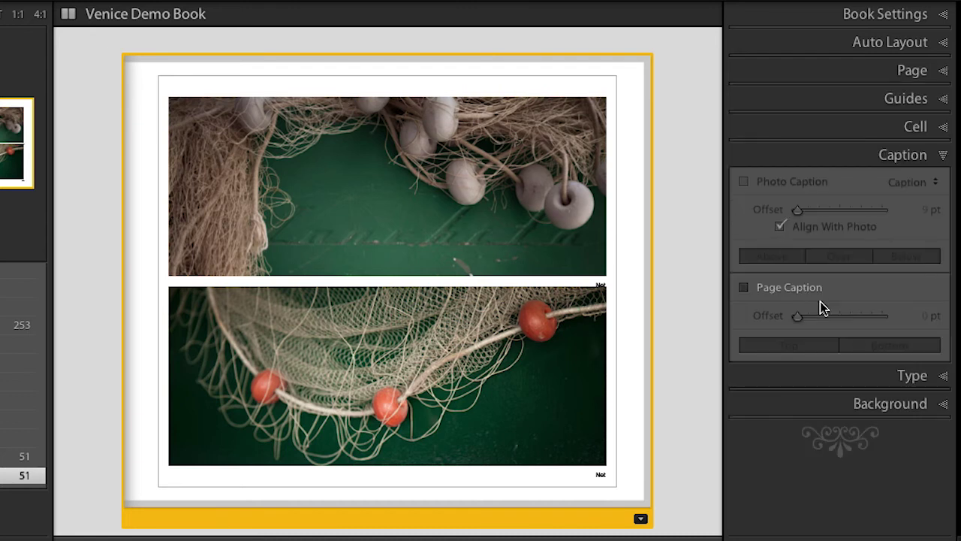
left_click(566, 293)
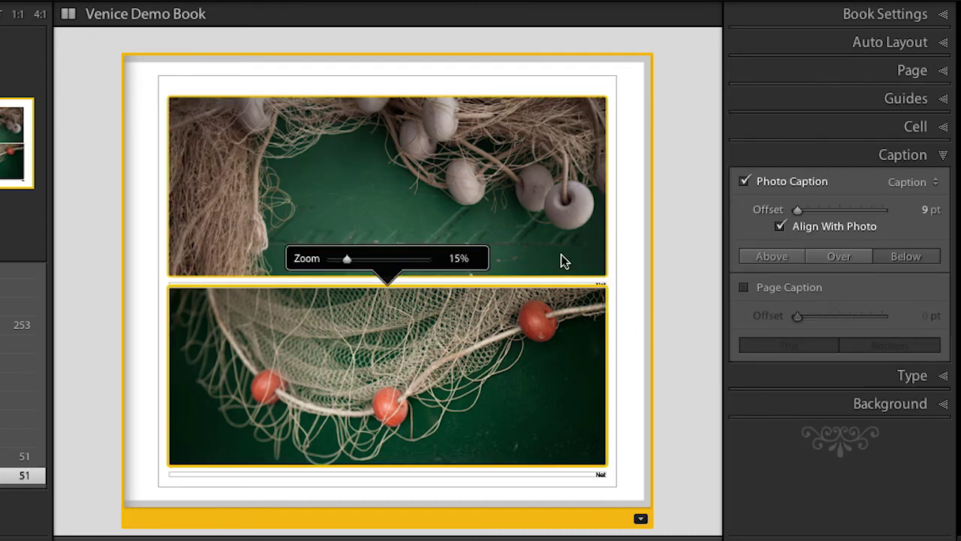
left_click(563, 257)
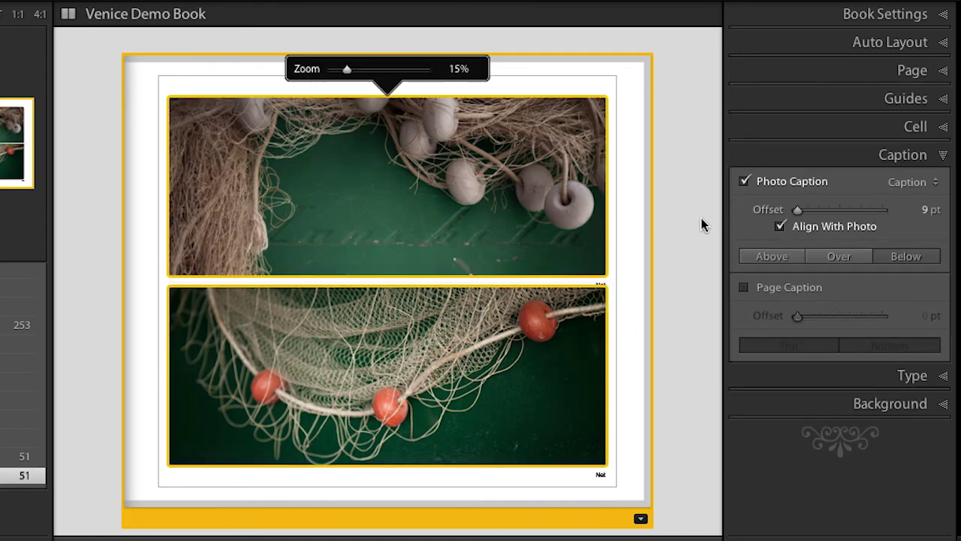
left_click(744, 182)
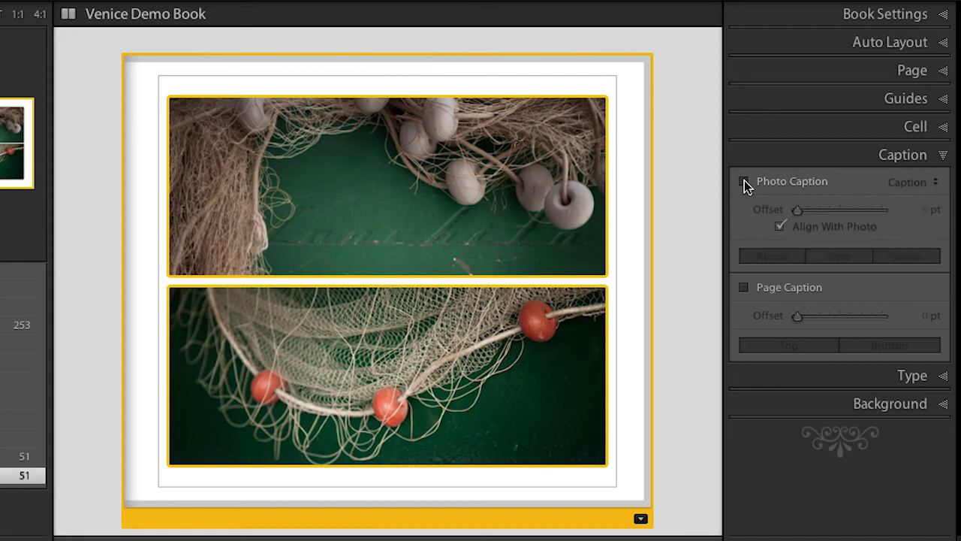
left_click(744, 287)
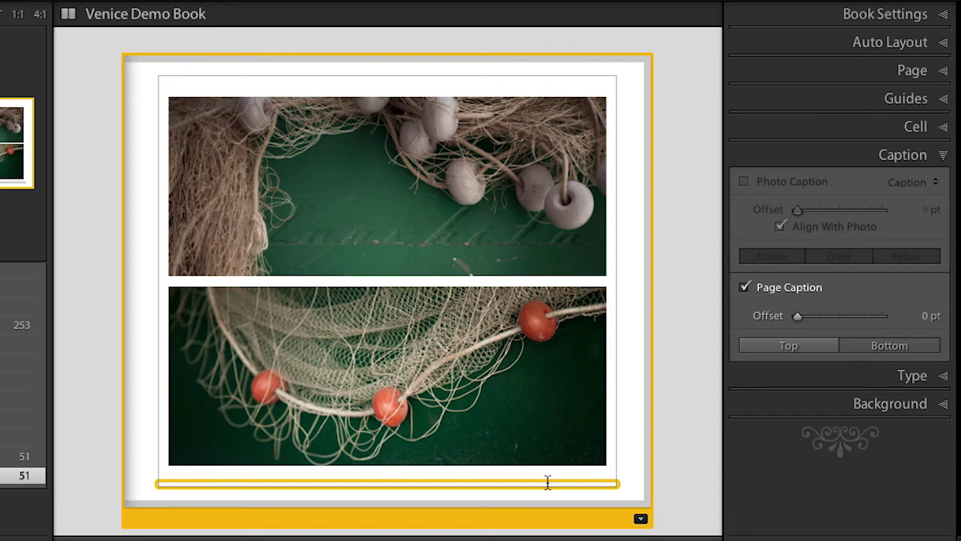
type("Nets of venice")
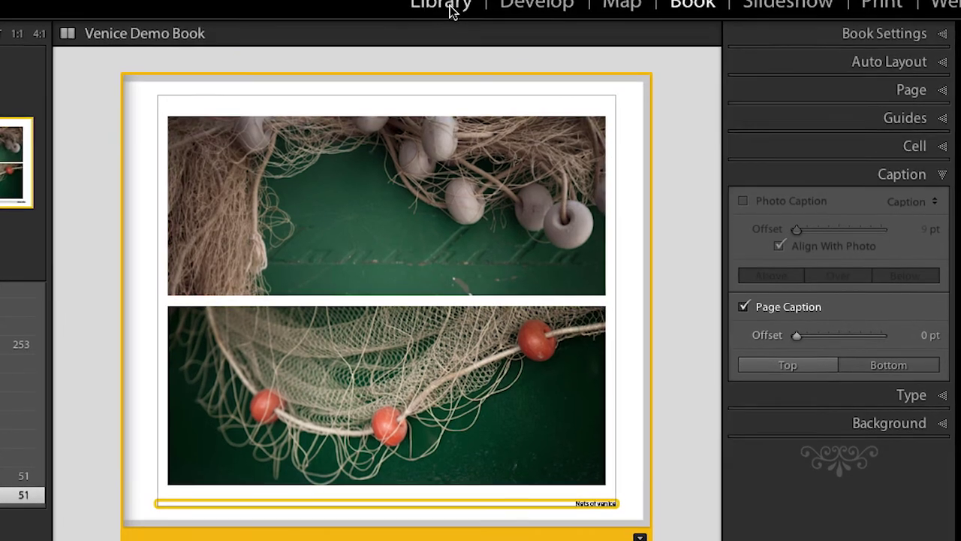
Check the net photo's caption metadata in the Library, return to the book and show the page caption's padding settings
left_click(450, 10)
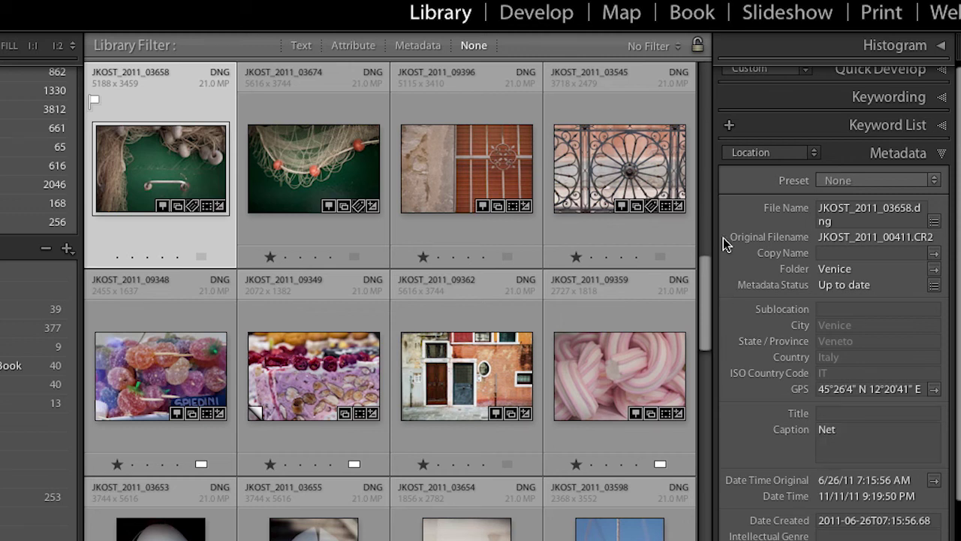
left_click(694, 12)
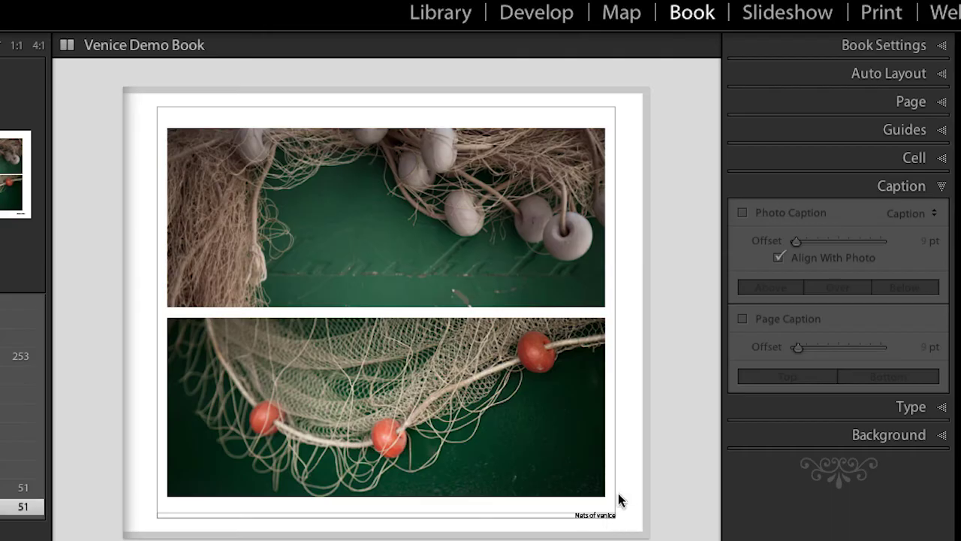
left_click(608, 516)
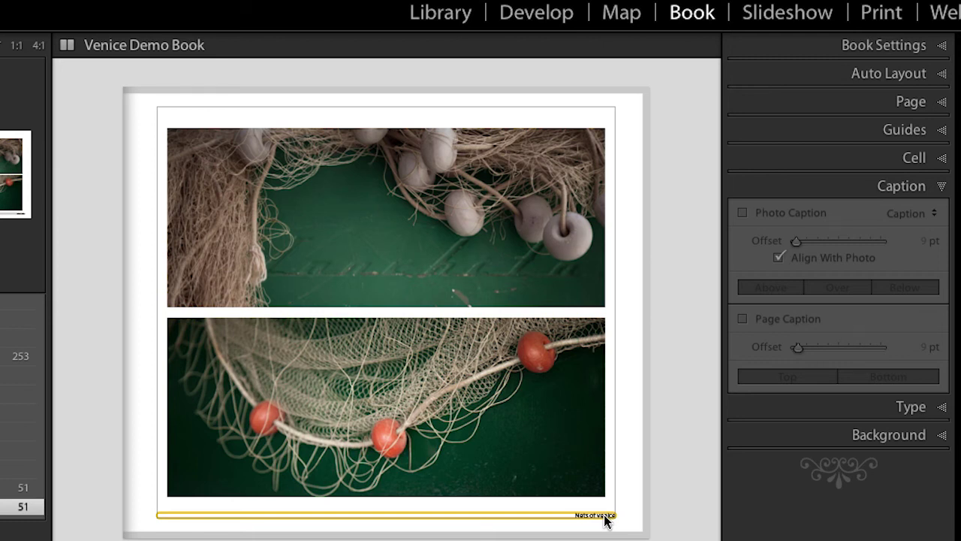
left_click(606, 516)
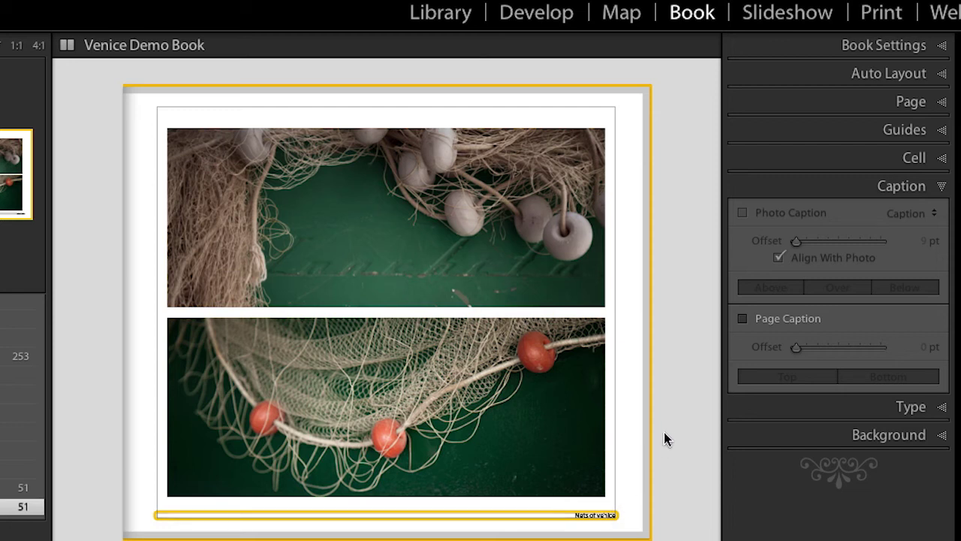
left_click(787, 157)
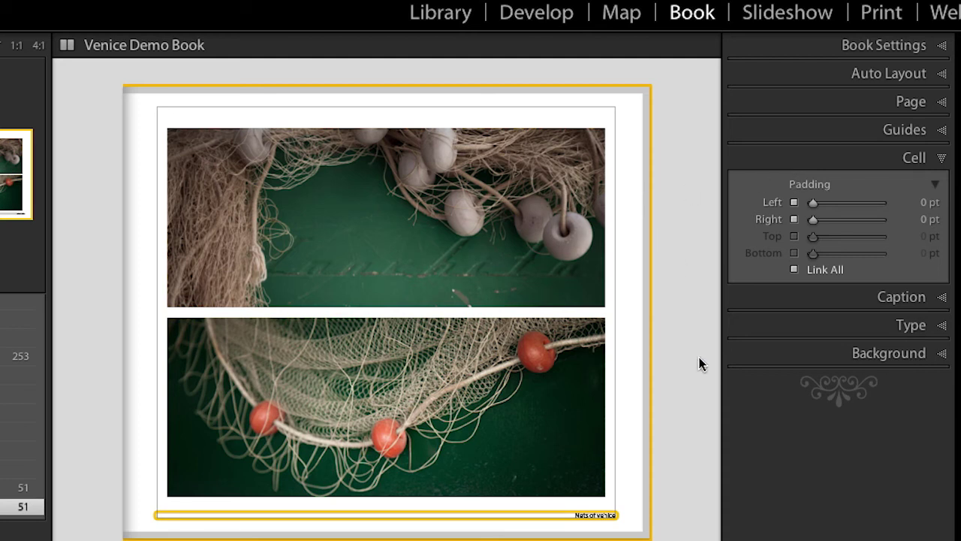
Open the cover spread and enter "Venice Italy" with a photography credit naming the photographer below it in the front cover's text cell
key("ctrl+e")
left_click_drag(711, 296, 712, 199)
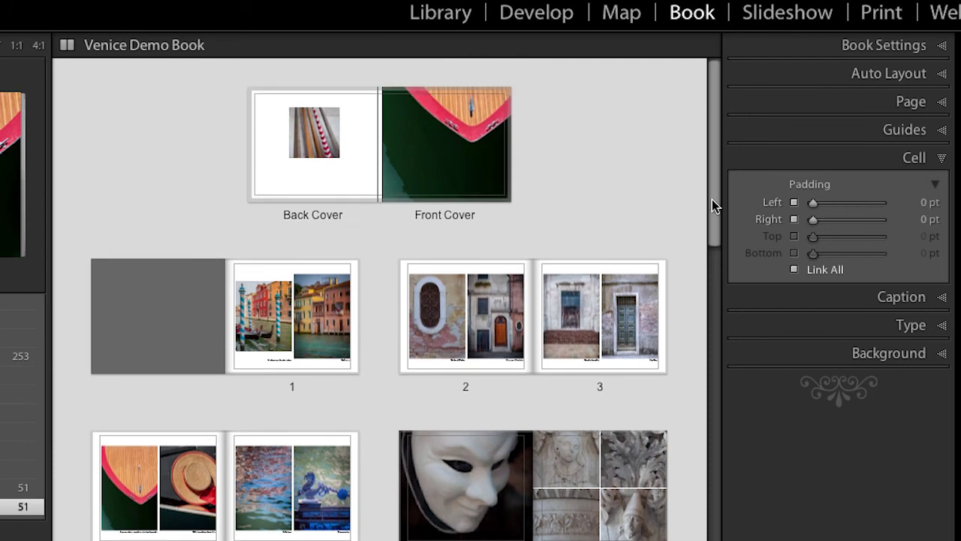
double_click(466, 215)
left_click(466, 395)
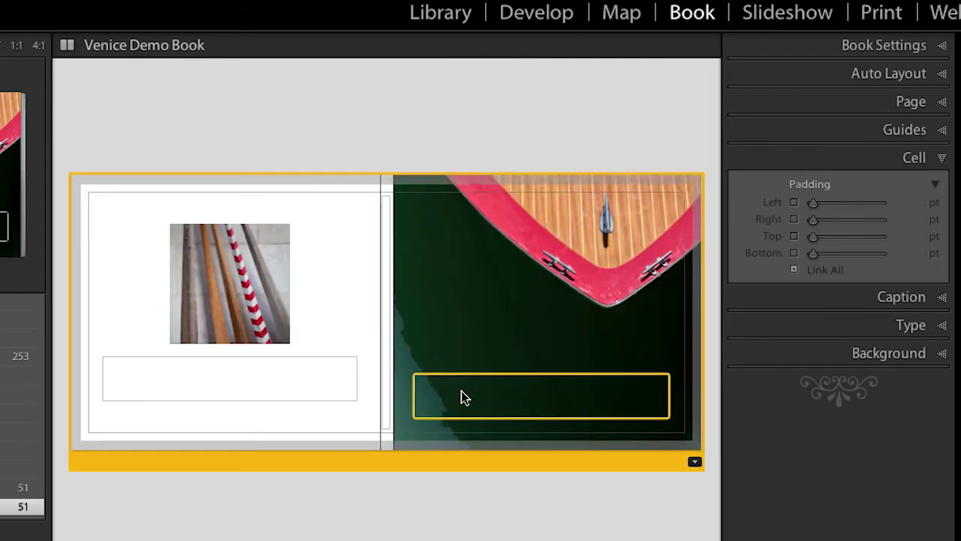
left_click(462, 395)
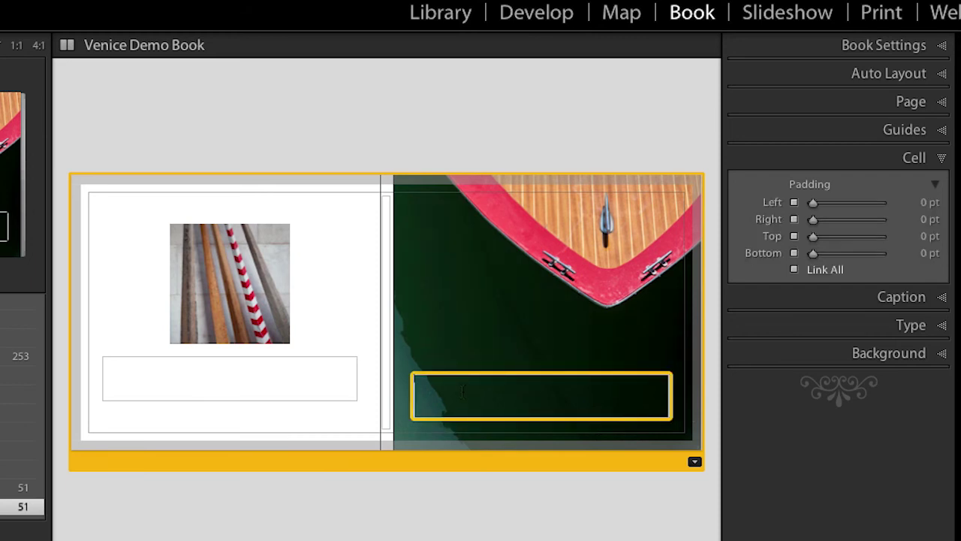
type("Venice Italy")
key("Return")
type("photogt")
key("BackSpace")
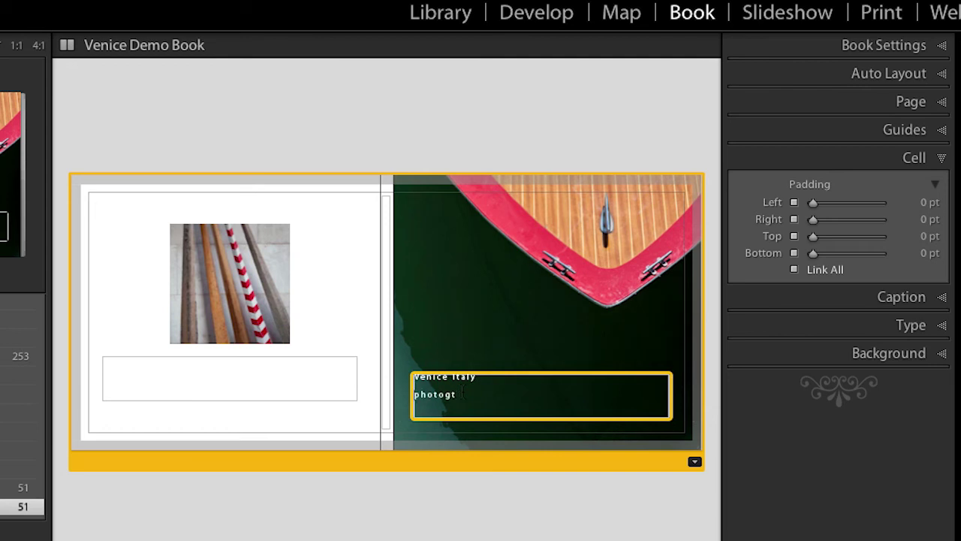
type("raphy by Julieanne kost")
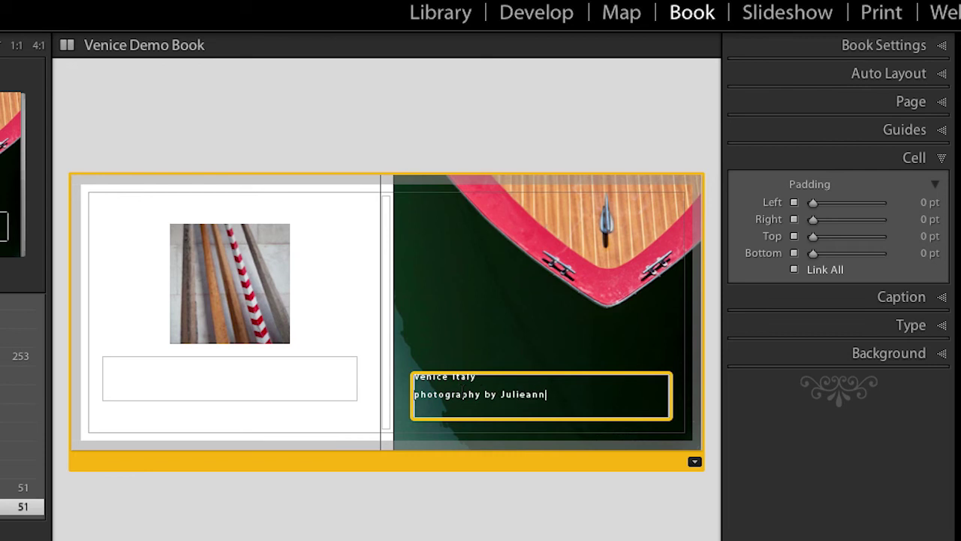
Capitalize the photographer's surname and the word "Photography" in the front cover's credit line
key("BackSpace")
key("BackSpace")
key("BackSpace")
key("BackSpace")
type("Kost")
left_click_drag(414, 396, 418, 395)
type("P")
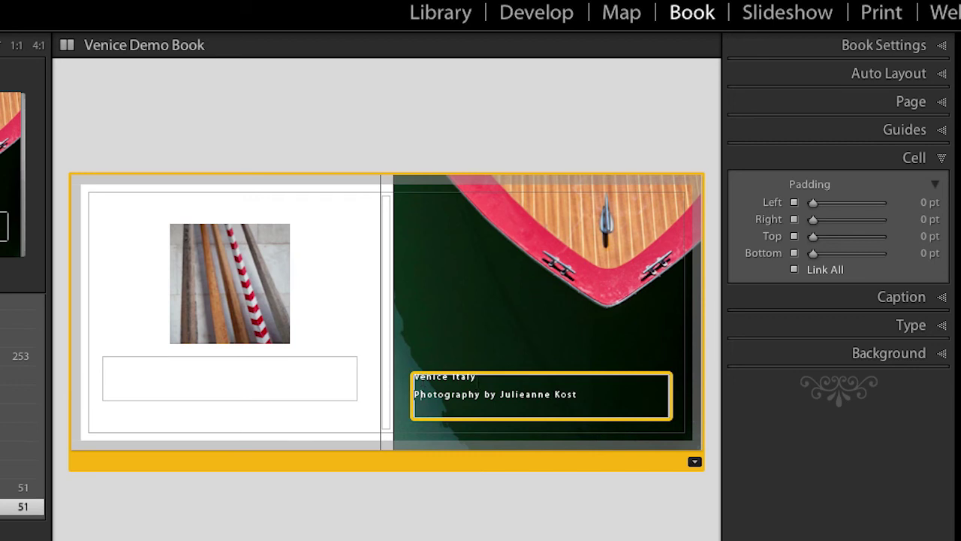
Format the "Venice Italy" cover title as Myriad Pro Bold at 56.4 pt with 22 em tracking
left_click_drag(477, 377, 413, 376)
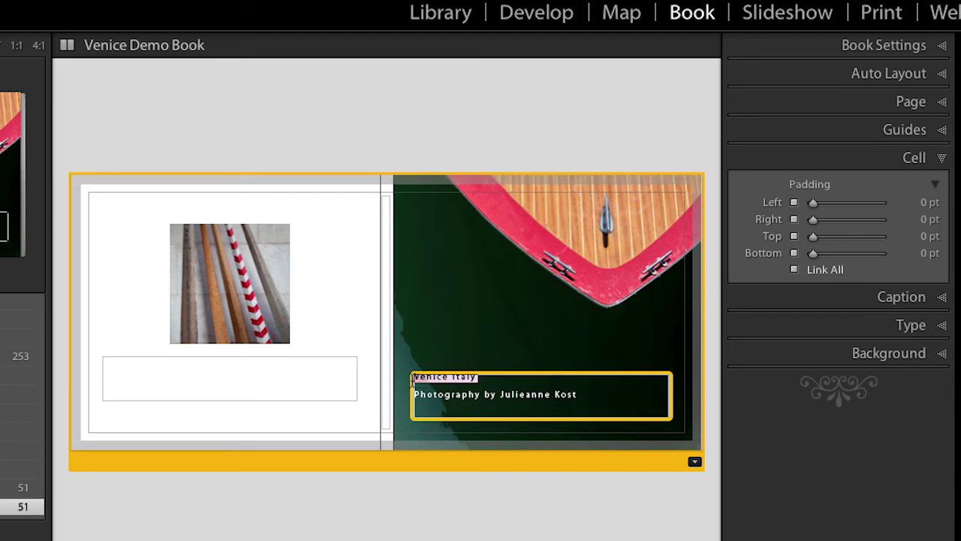
left_click(903, 334)
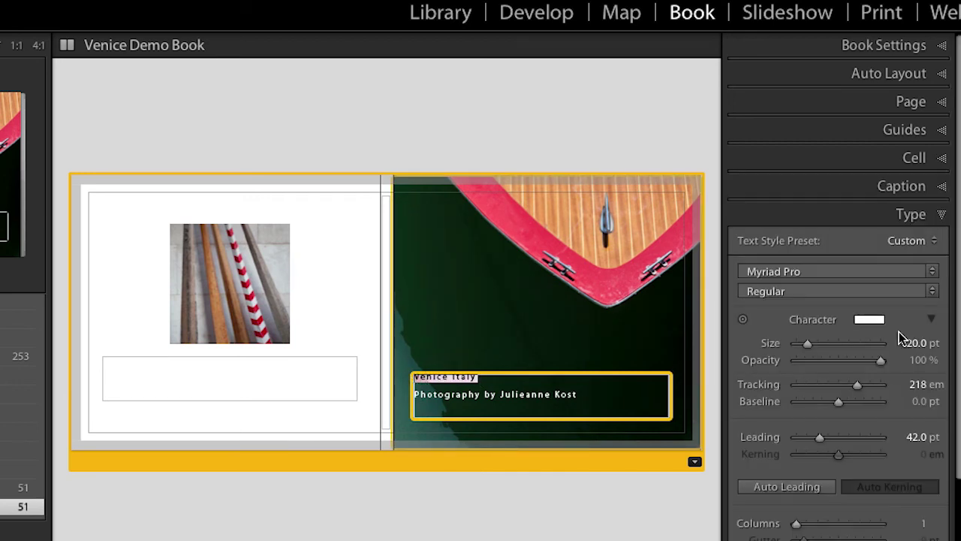
scroll(880, 285, "down", 2)
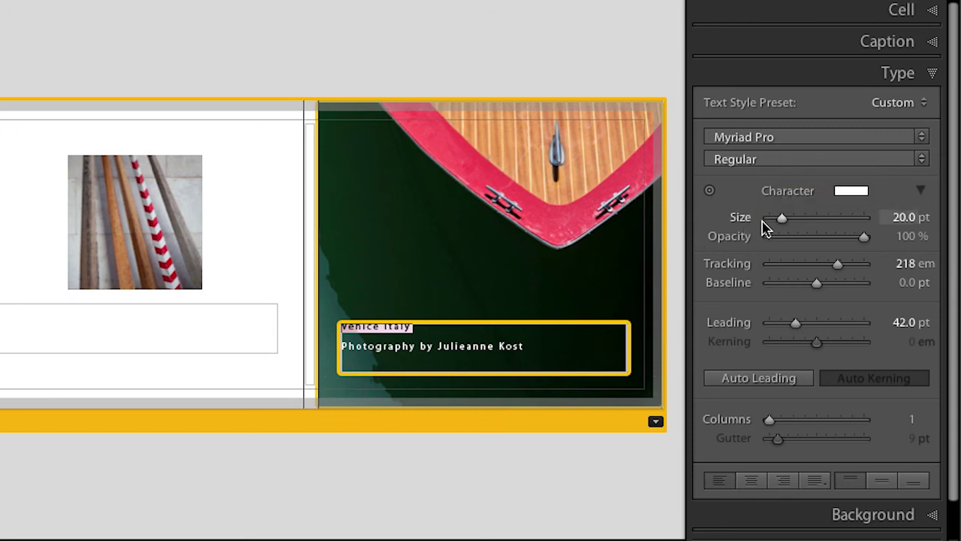
left_click_drag(783, 218, 815, 225)
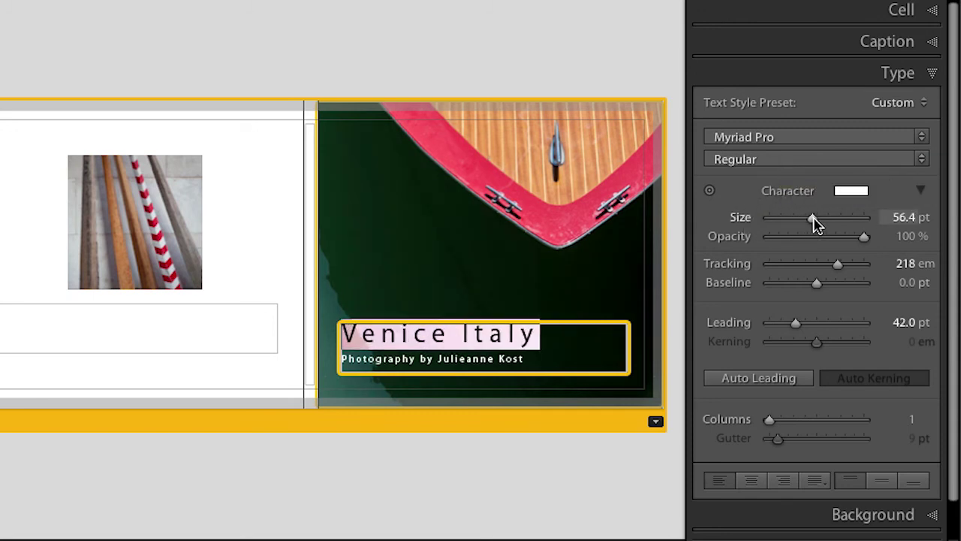
left_click(922, 161)
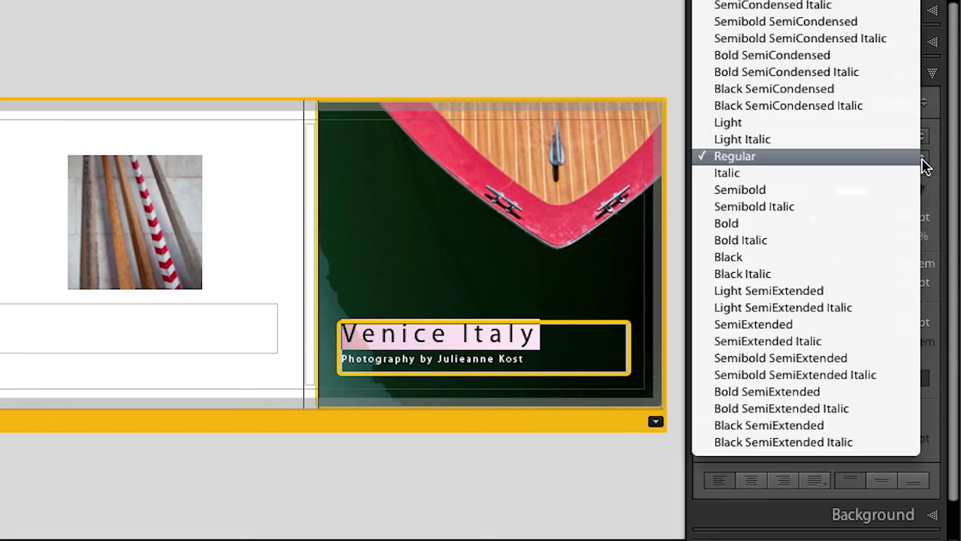
left_click(860, 223)
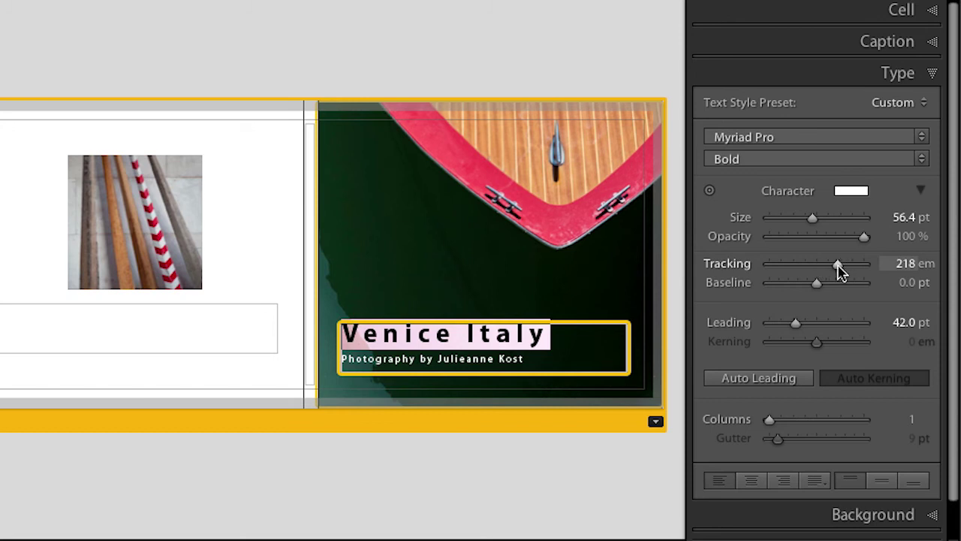
left_click_drag(839, 272, 820, 272)
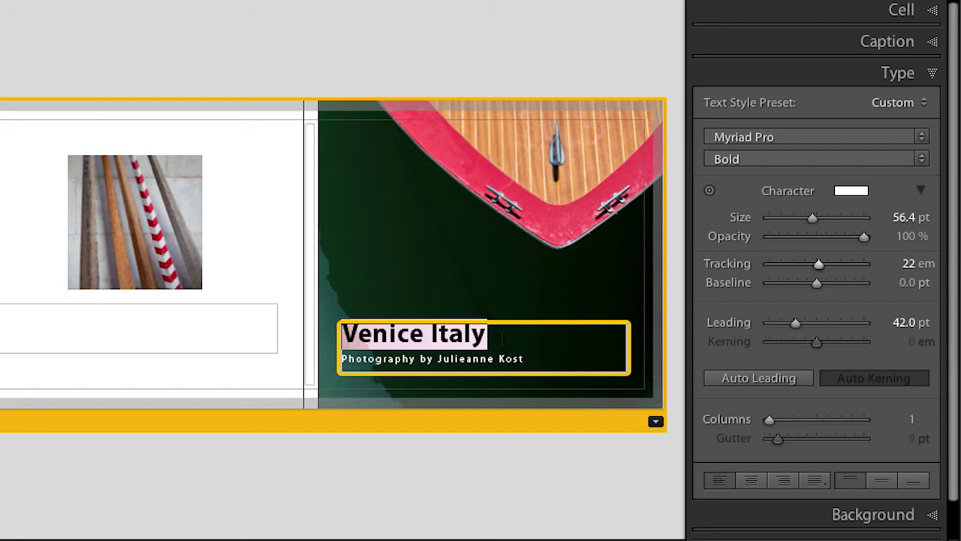
Reduce the text size of the front cover's photography credit line to 17.9 pt
left_click(452, 334)
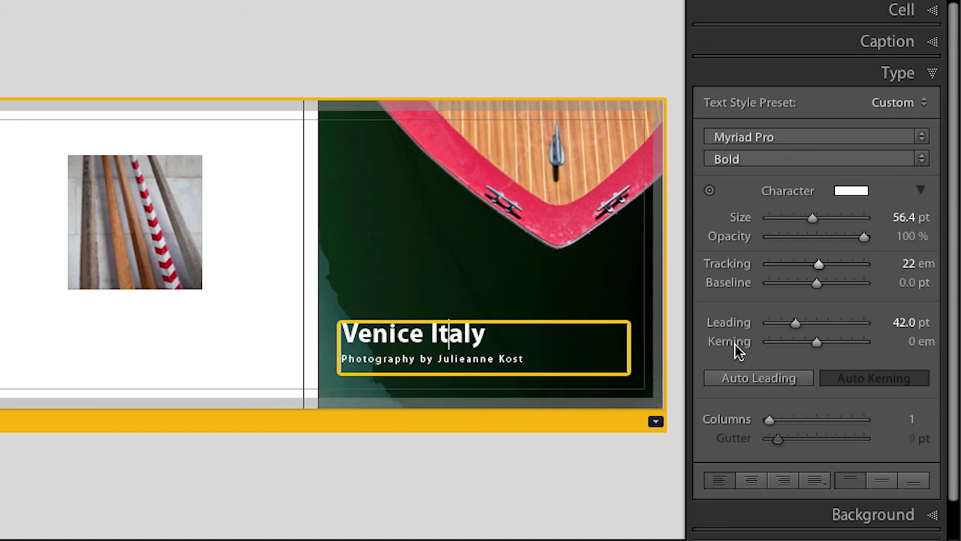
left_click_drag(524, 359, 334, 359)
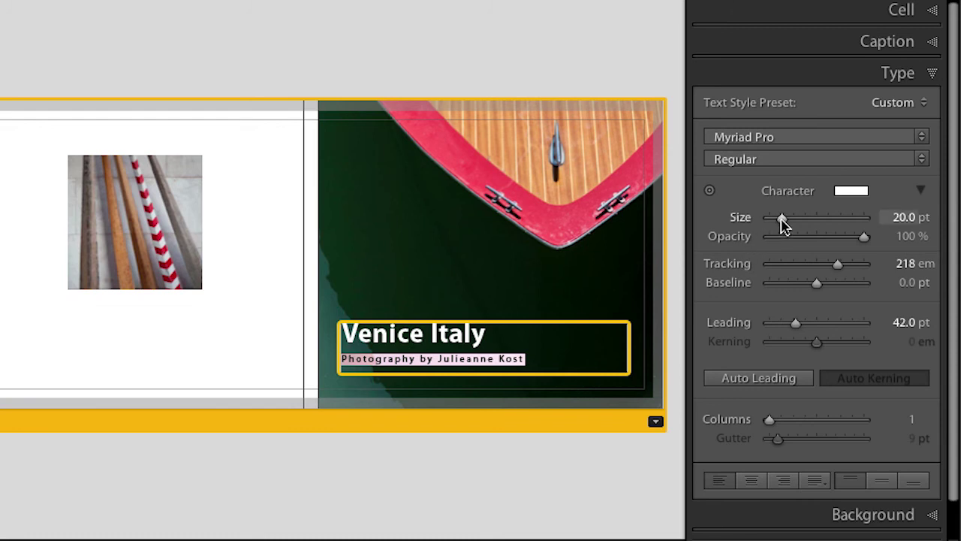
left_click_drag(781, 223, 779, 222)
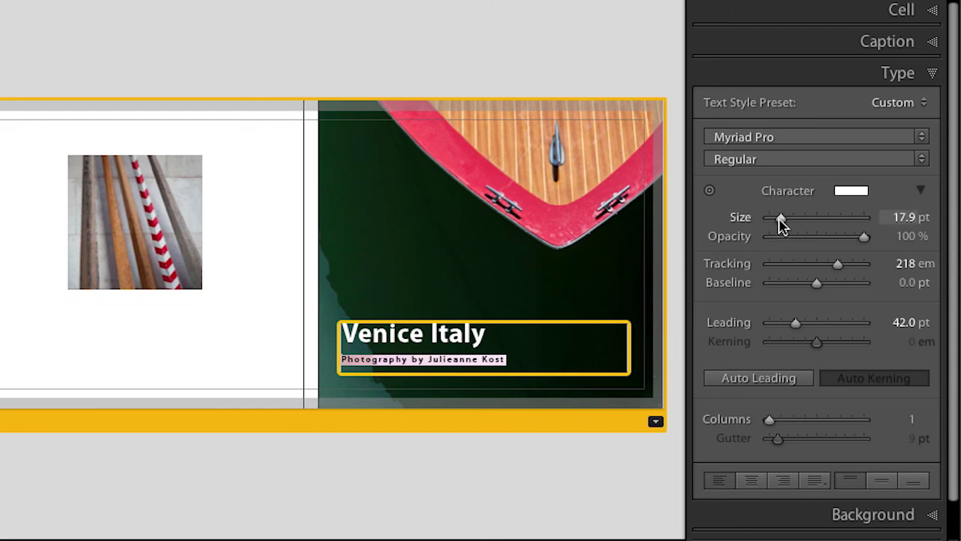
Set the photography credit line's tracking to 121 em and the leading of all front cover text to 33.1 pt
left_click_drag(838, 269, 829, 272)
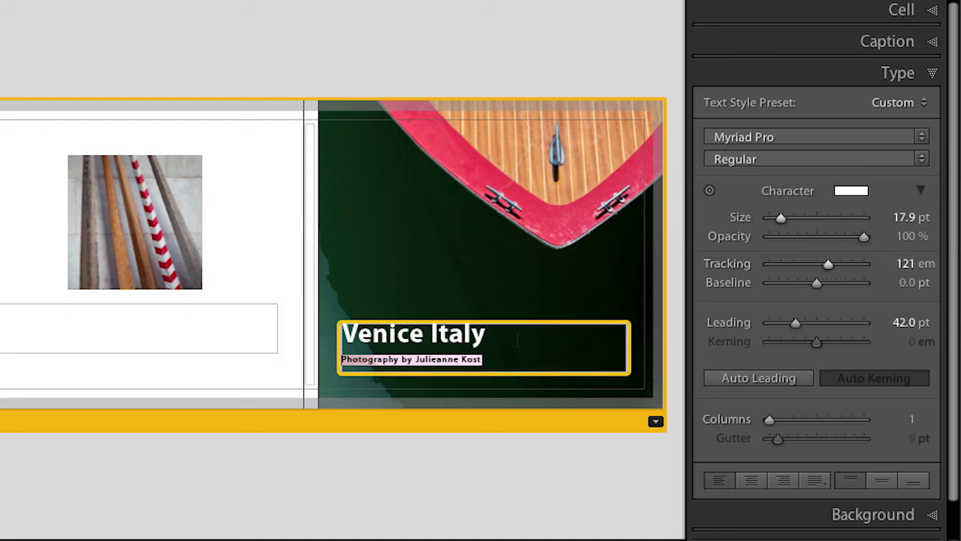
left_click_drag(491, 359, 341, 347)
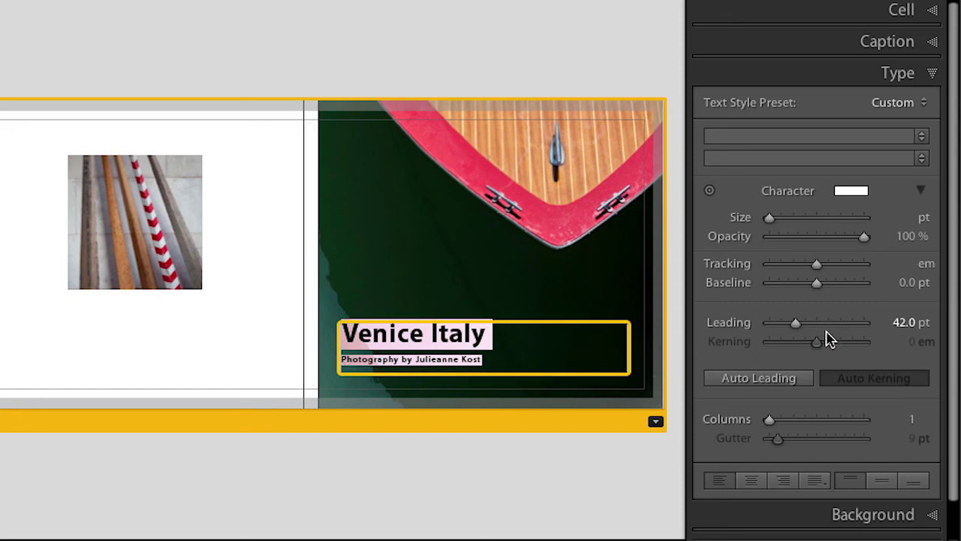
left_click_drag(797, 328, 792, 328)
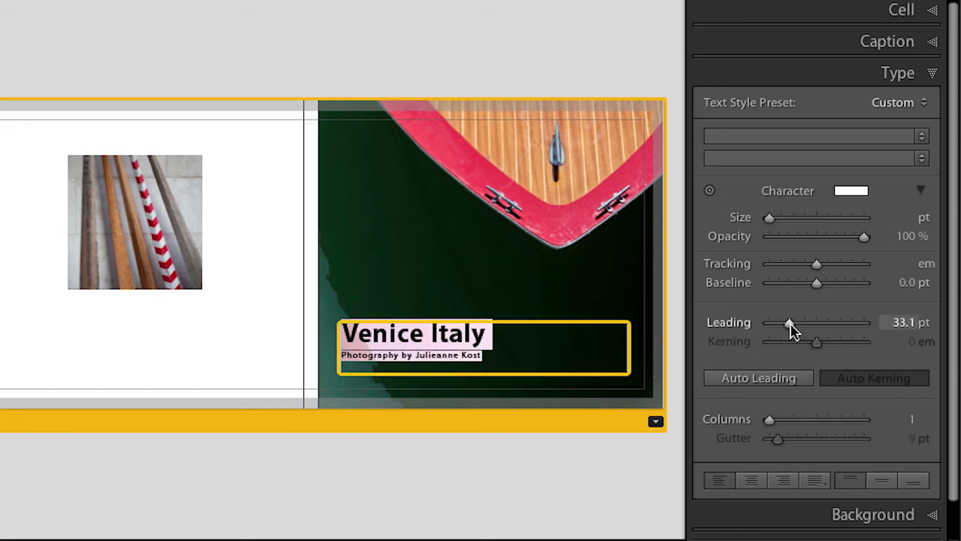
Add a comma after "Venice" in the front cover title and set the credit line's tracking to 152 em
left_click(487, 333)
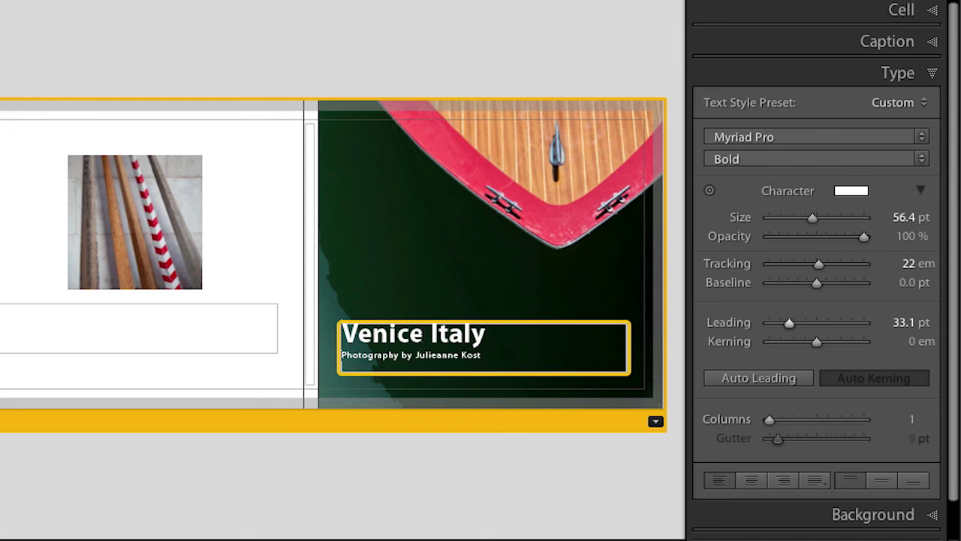
type(",")
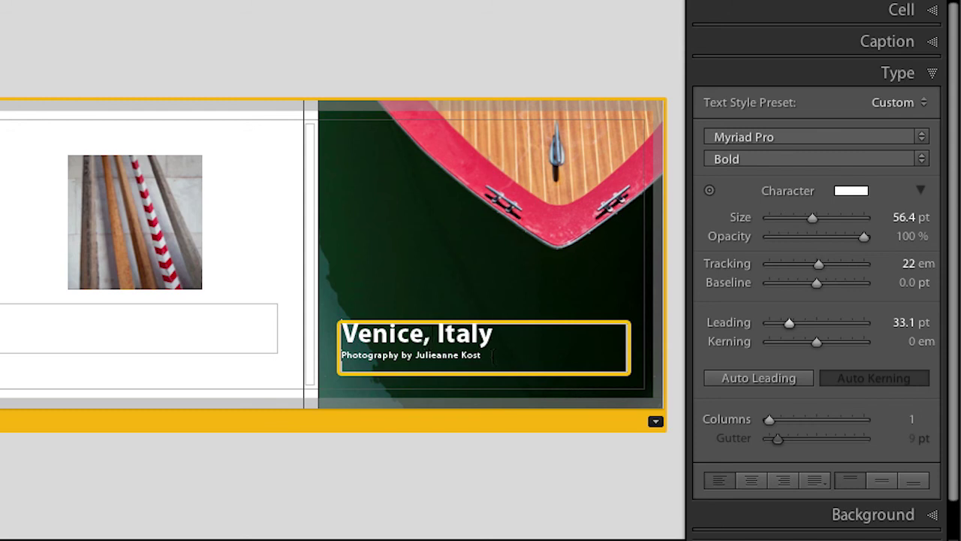
left_click_drag(492, 355, 339, 355)
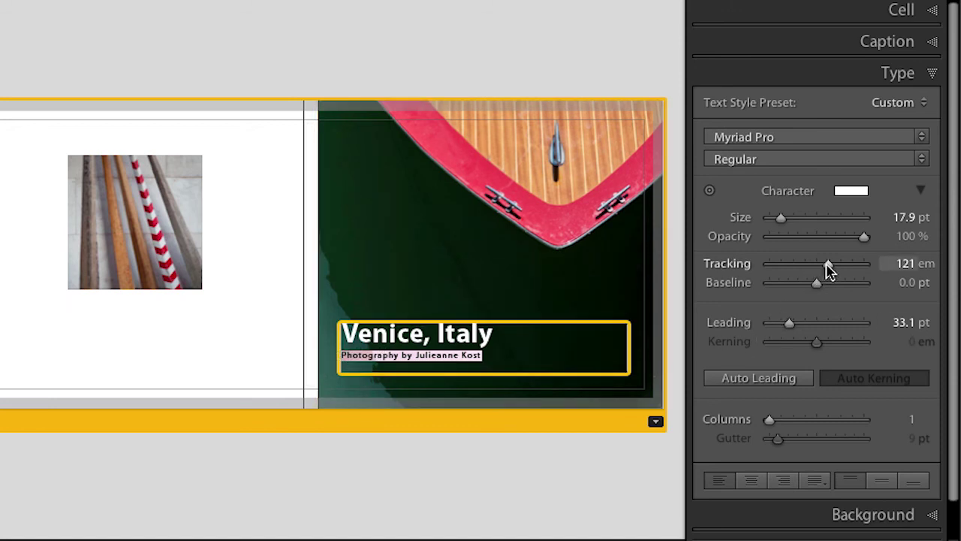
left_click_drag(828, 270, 831, 271)
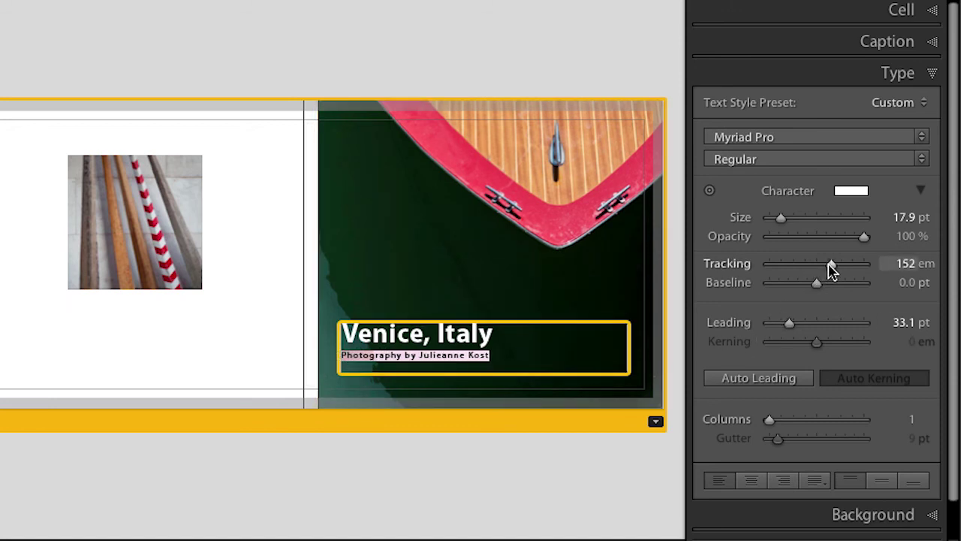
left_click(598, 450)
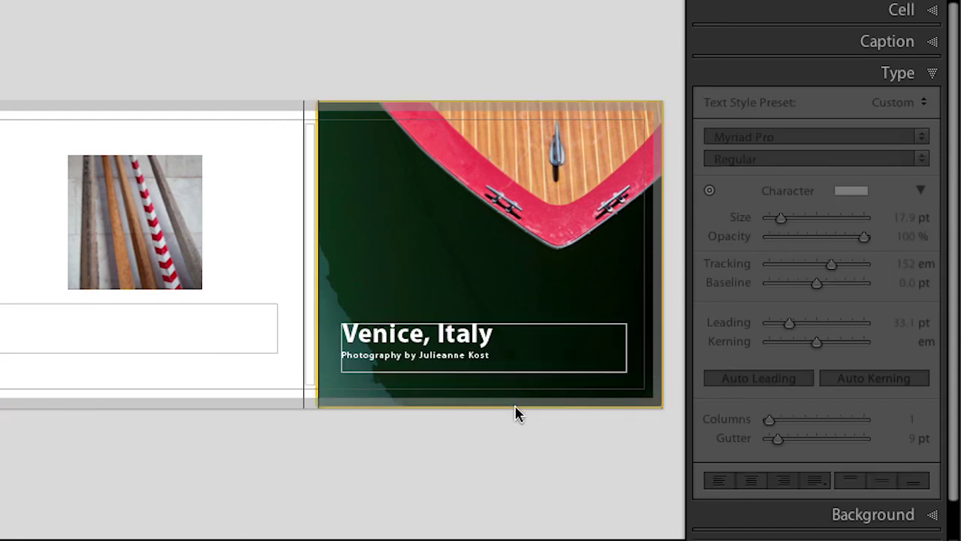
left_click(509, 354)
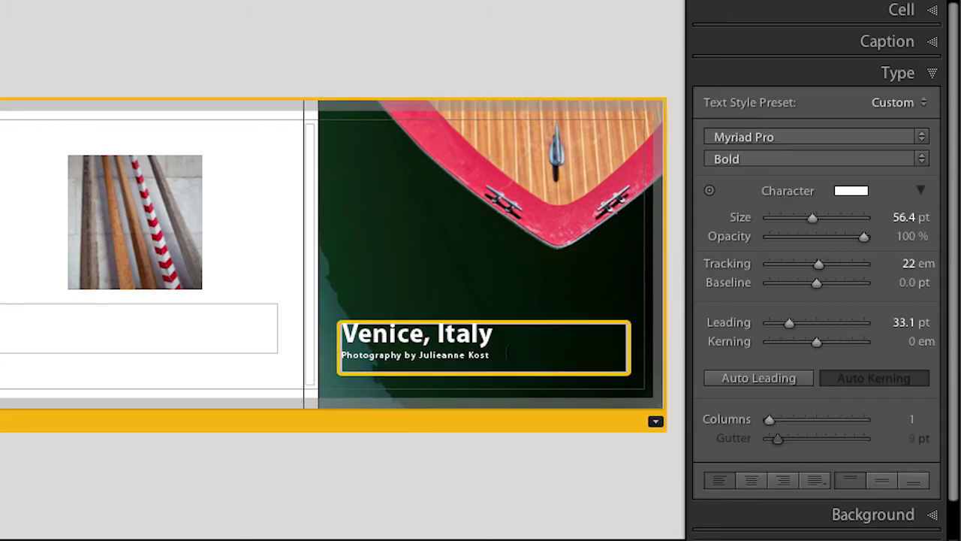
key("ctrl+a")
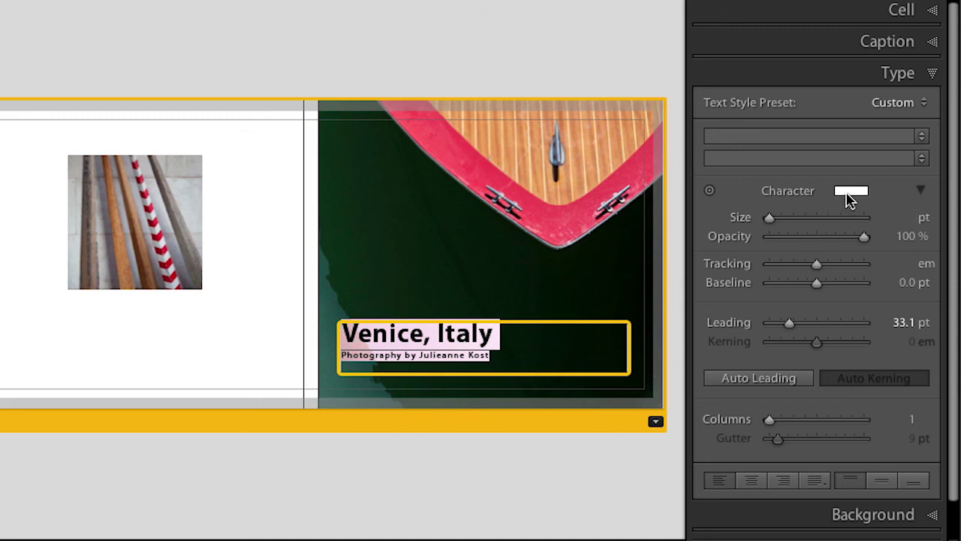
mouse_move(865, 237)
left_mouse_down()
mouse_move(818, 244)
mouse_move(872, 246)
left_mouse_up()
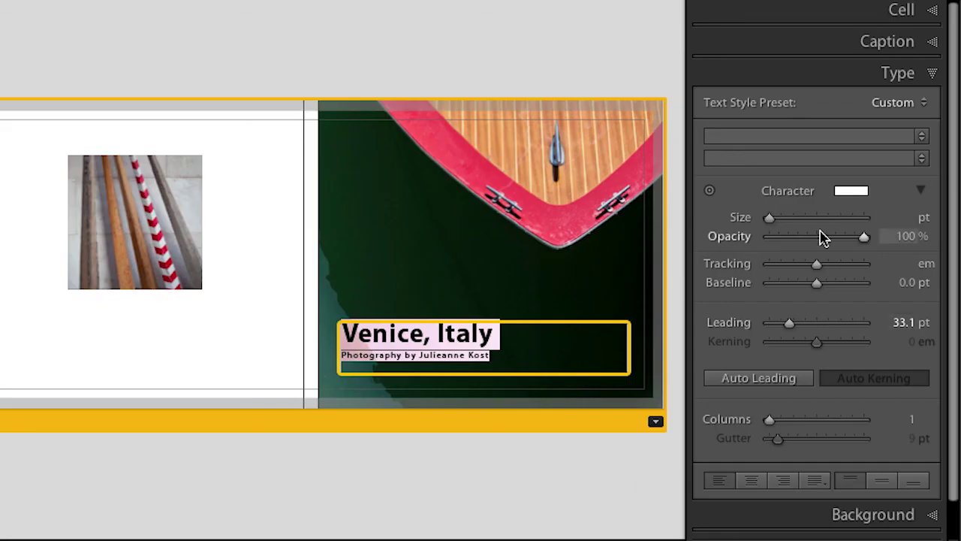
left_click(903, 102)
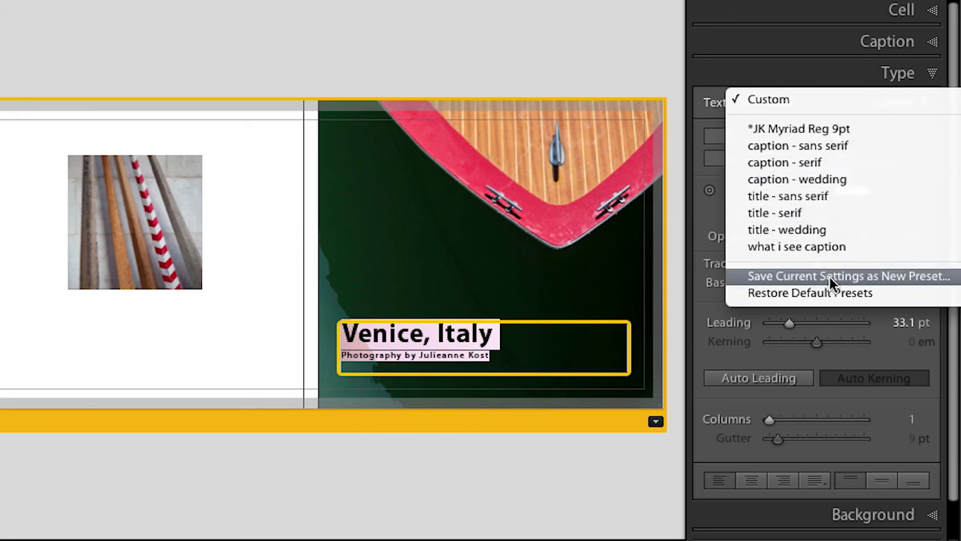
left_click(700, 222)
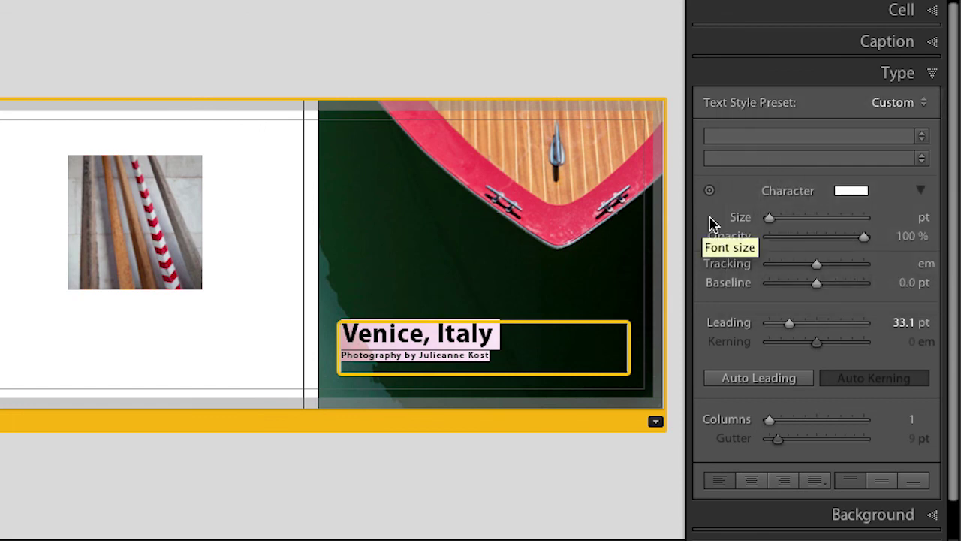
Return to the multi-page overview and open page 25, with the long text about Venice, in single-page view
key("ctrl+e")
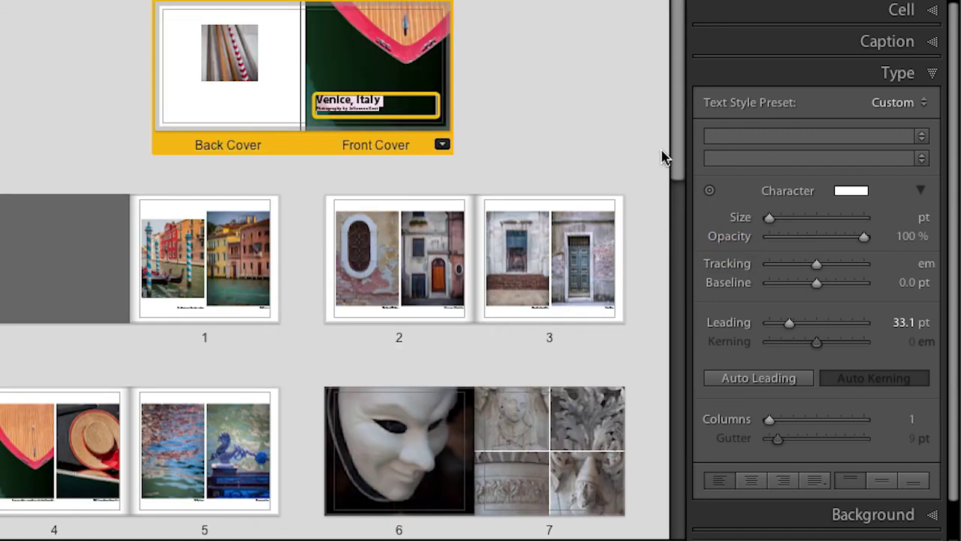
left_click_drag(676, 136, 678, 504)
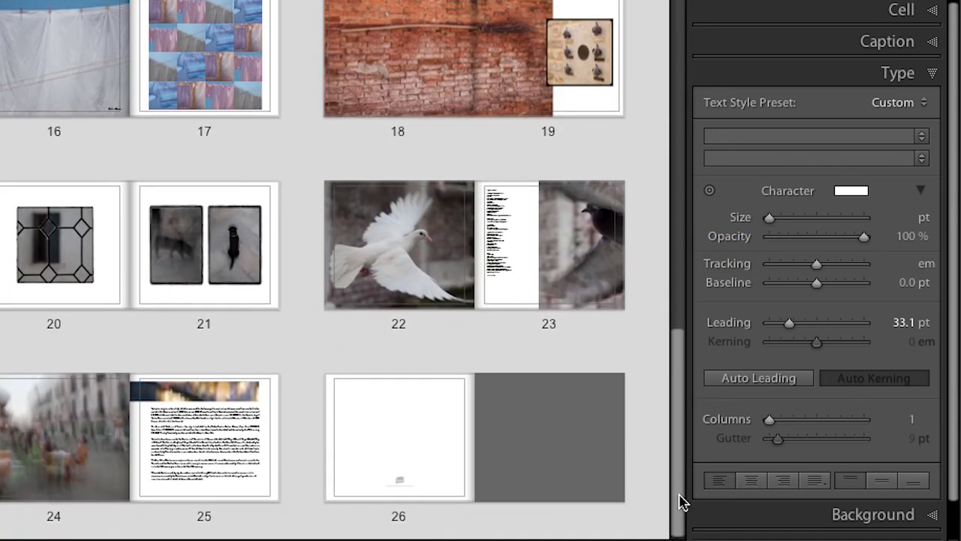
left_click(208, 448)
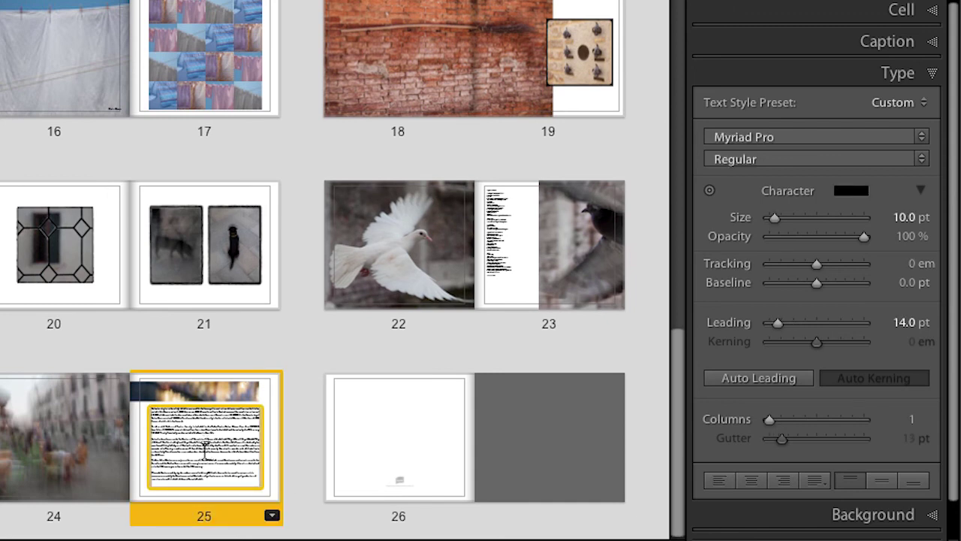
double_click(218, 515)
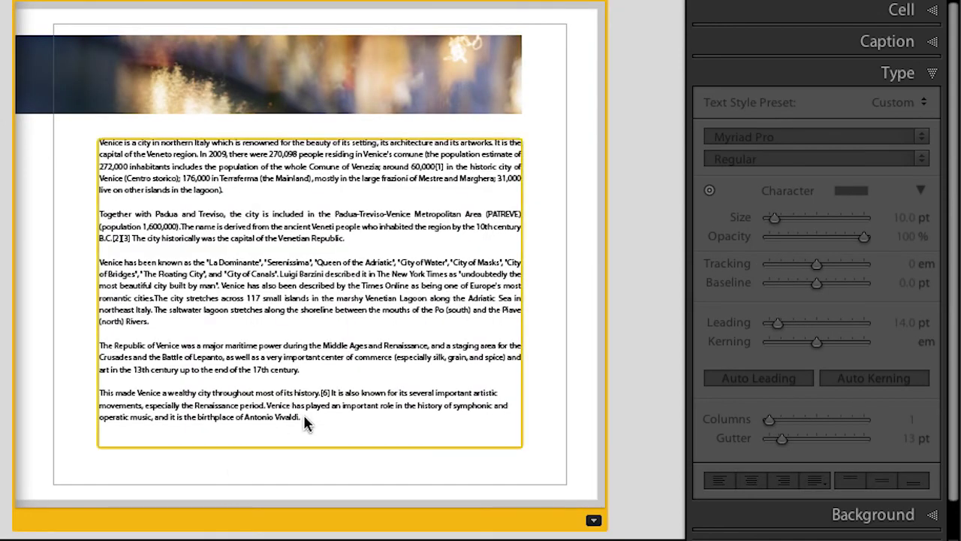